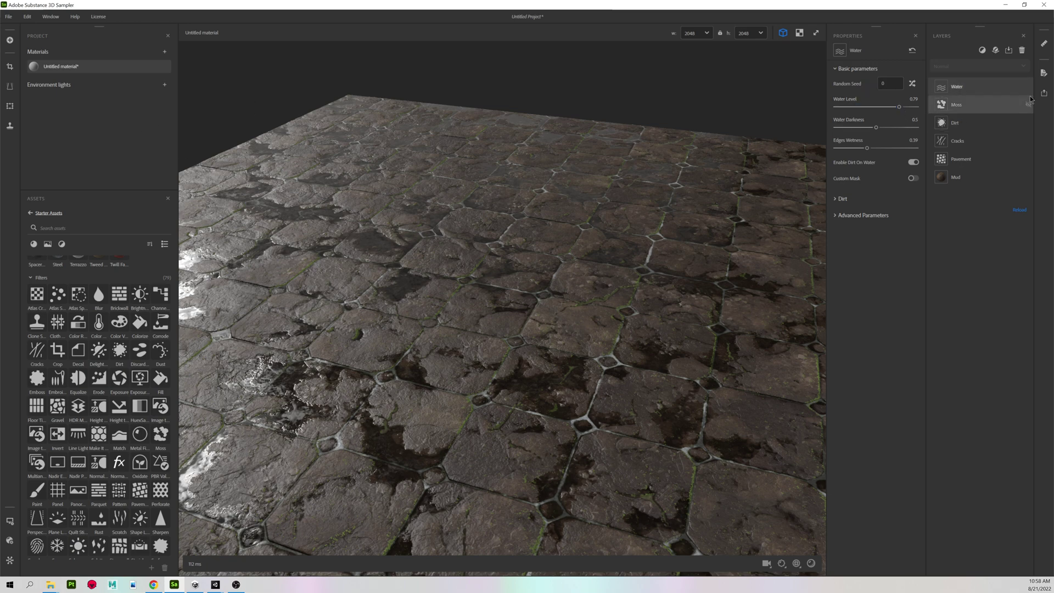
Review the export settings for the paved-ground material, including its name and channels, and leave without exporting.
{"action": "left_click", "coordinate": [1043, 94]}
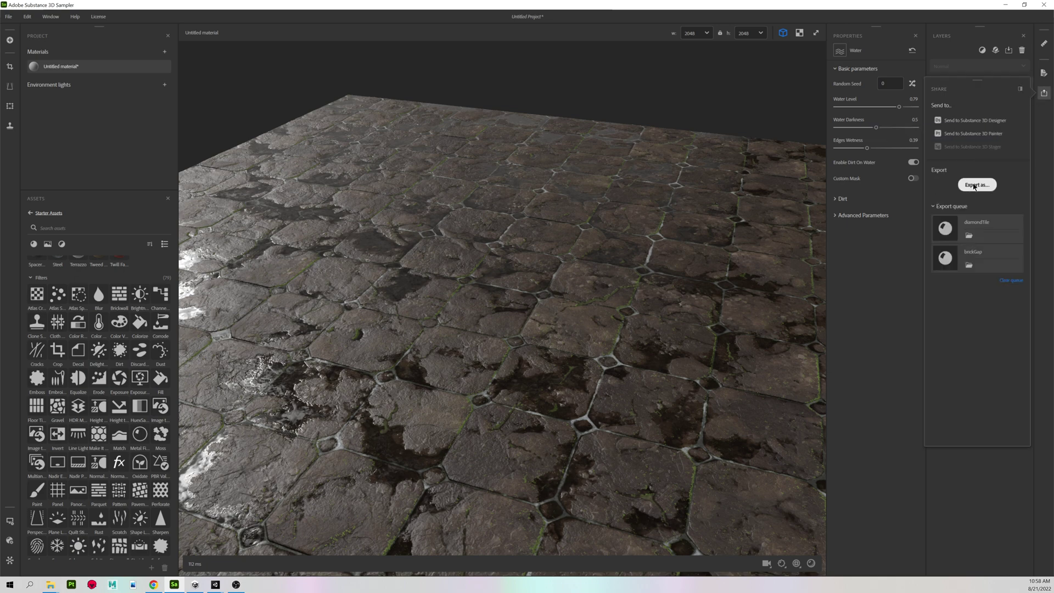
{"action": "left_click", "coordinate": [975, 185]}
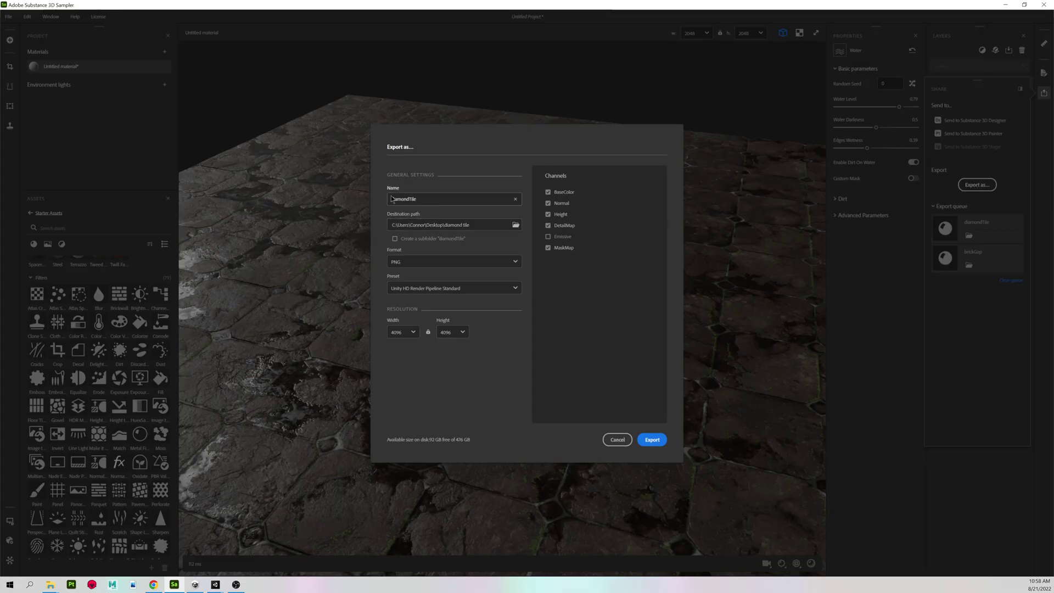
{"action": "left_click_drag", "start_coordinate": [431, 200], "coordinate": [377, 201]}
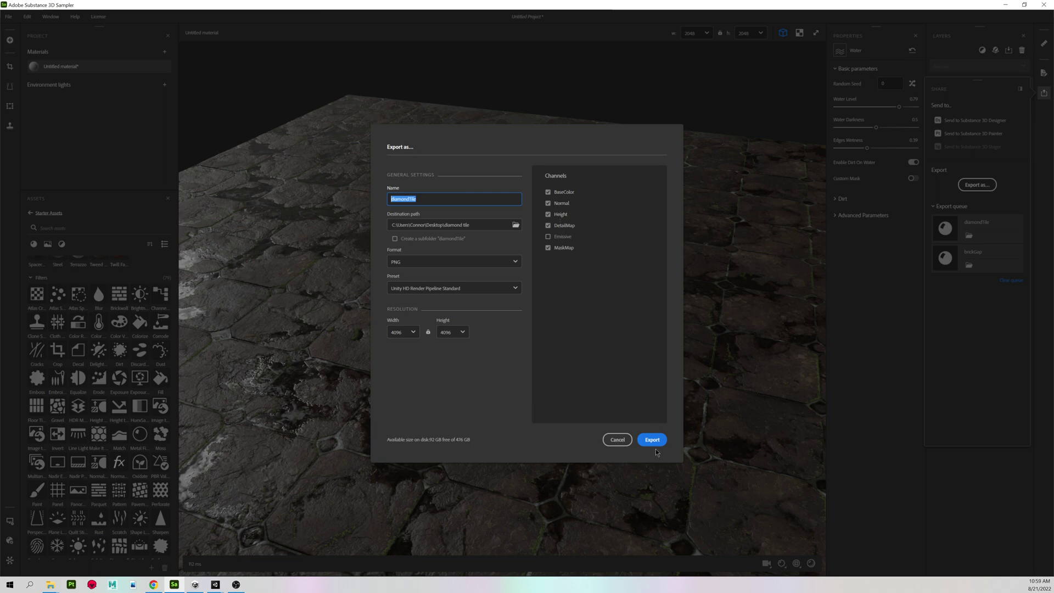
{"action": "left_click", "coordinate": [623, 440]}
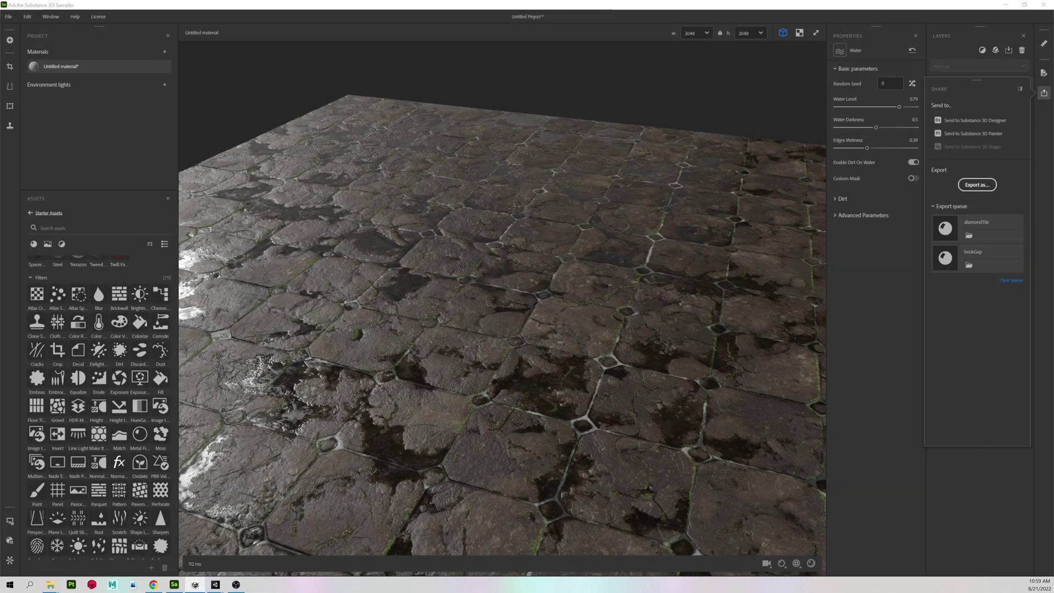
Switch to Unity Hub, preview the 3D Sample Scene (HDRP) template for a new project, and cancel the project creation.
{"action": "left_click_drag", "start_coordinate": [529, 117], "coordinate": [485, 60]}
{"action": "left_click", "coordinate": [845, 118]}
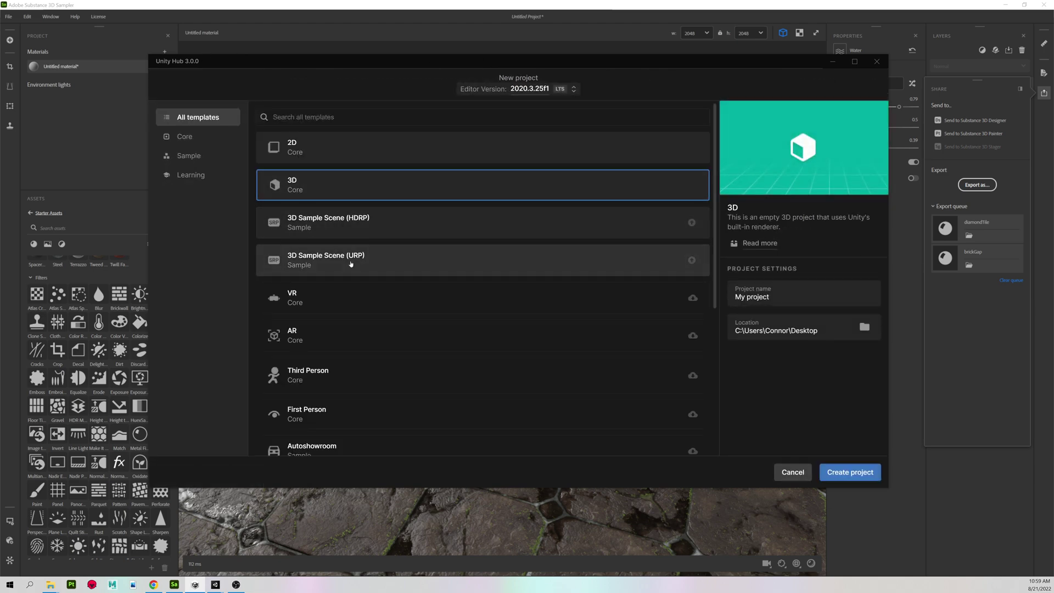
{"action": "left_click", "coordinate": [328, 223]}
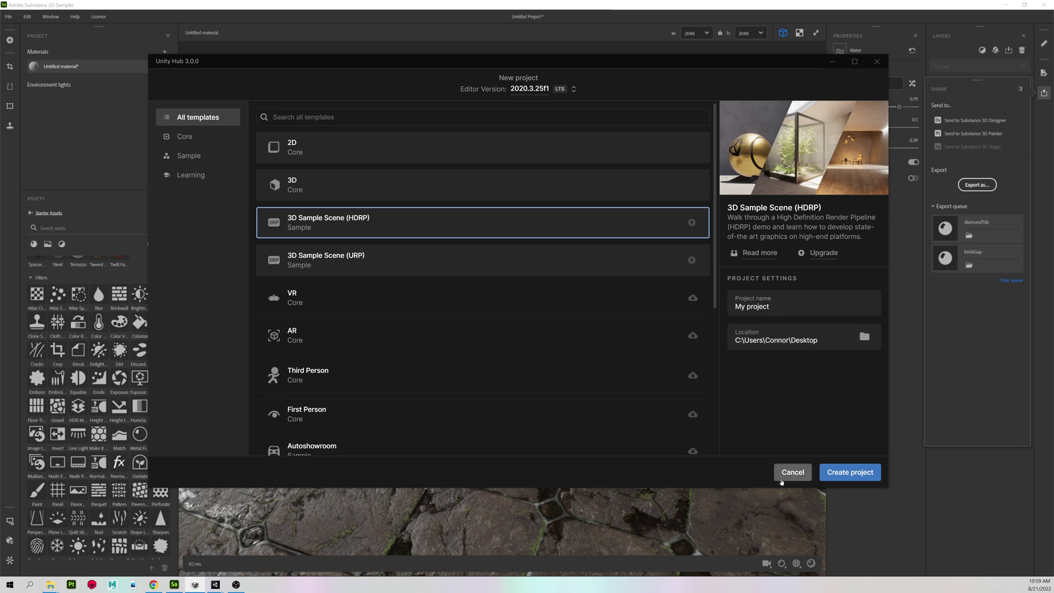
{"action": "left_click", "coordinate": [792, 472]}
Switch to the Unity editor window that has the 320 Test Scene project open.
{"action": "mouse_move", "coordinate": [216, 585]}
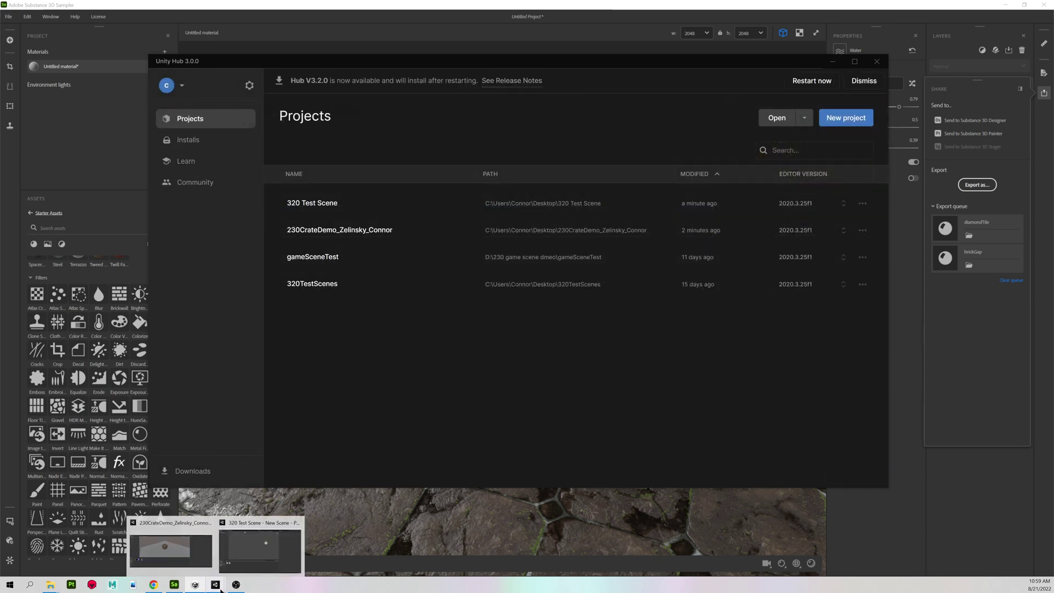
{"action": "left_click", "coordinate": [258, 541]}
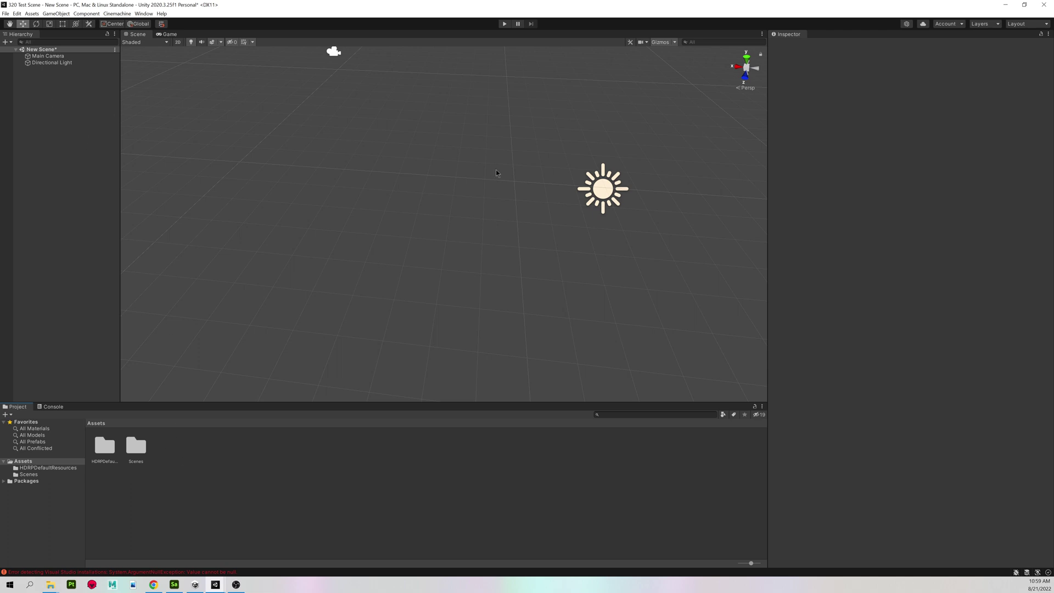
Create a new scene asset inside the Scenes folder, delete it again, and return to the Assets folder.
{"action": "double_click", "coordinate": [134, 445]}
{"action": "right_click", "coordinate": [135, 445]}
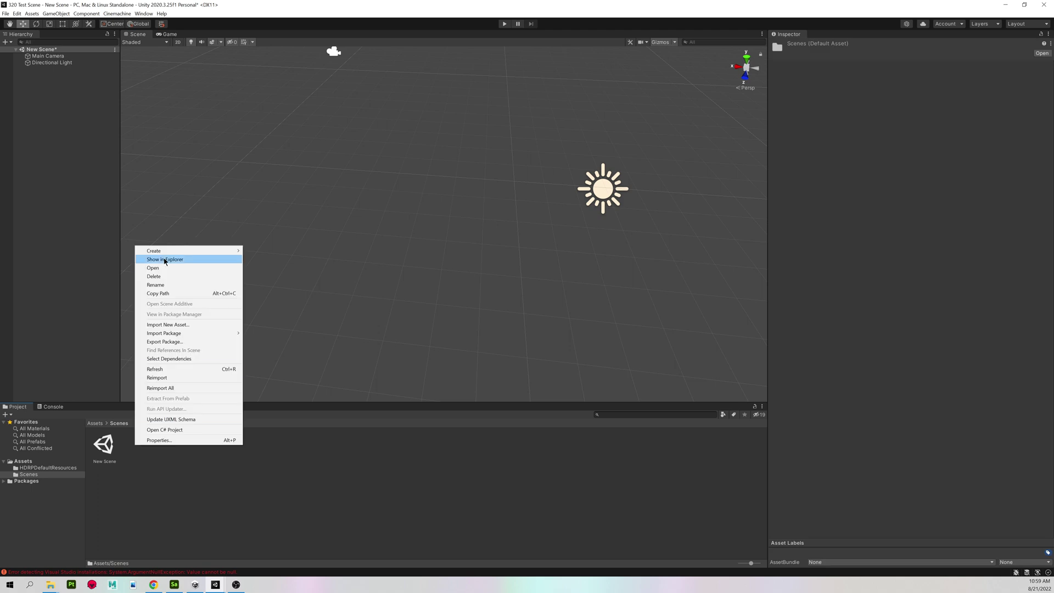
{"action": "mouse_move", "coordinate": [155, 253]}
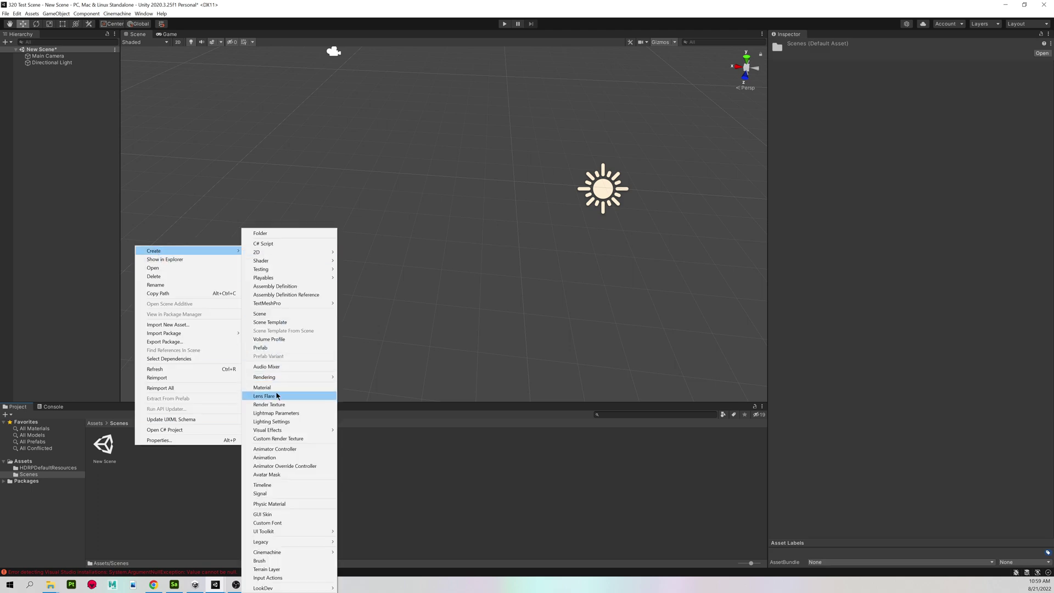
{"action": "left_click", "coordinate": [263, 313]}
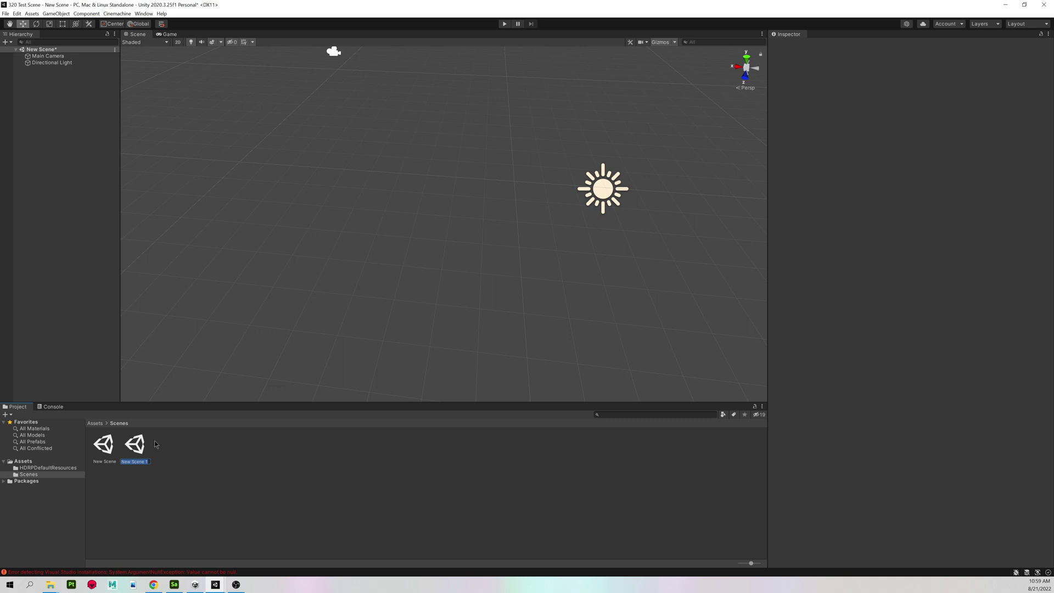
{"action": "key", "text": "Return"}
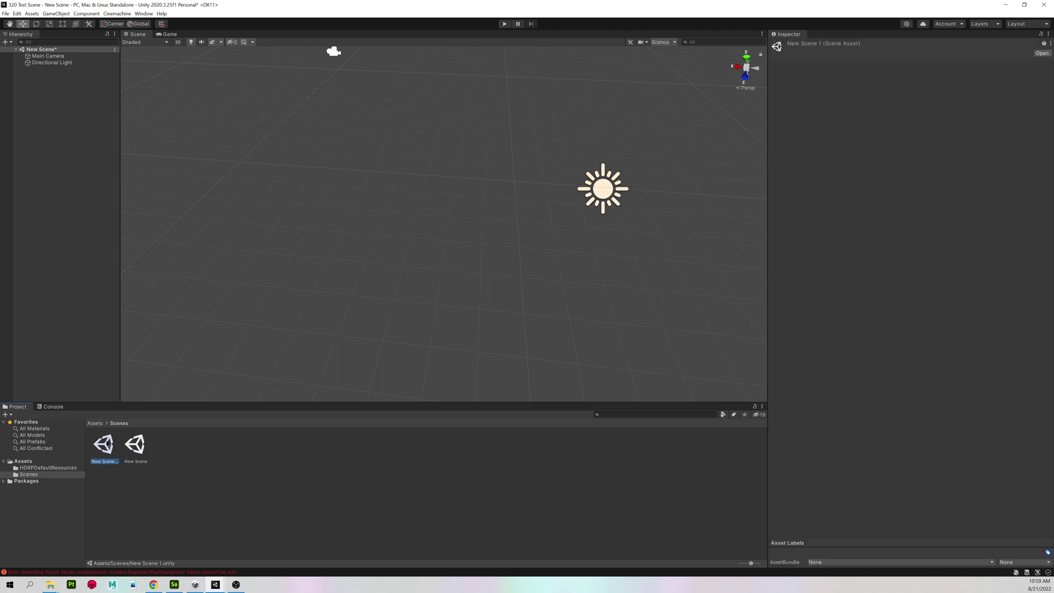
{"action": "key", "text": "Delete"}
{"action": "left_click", "coordinate": [96, 424]}
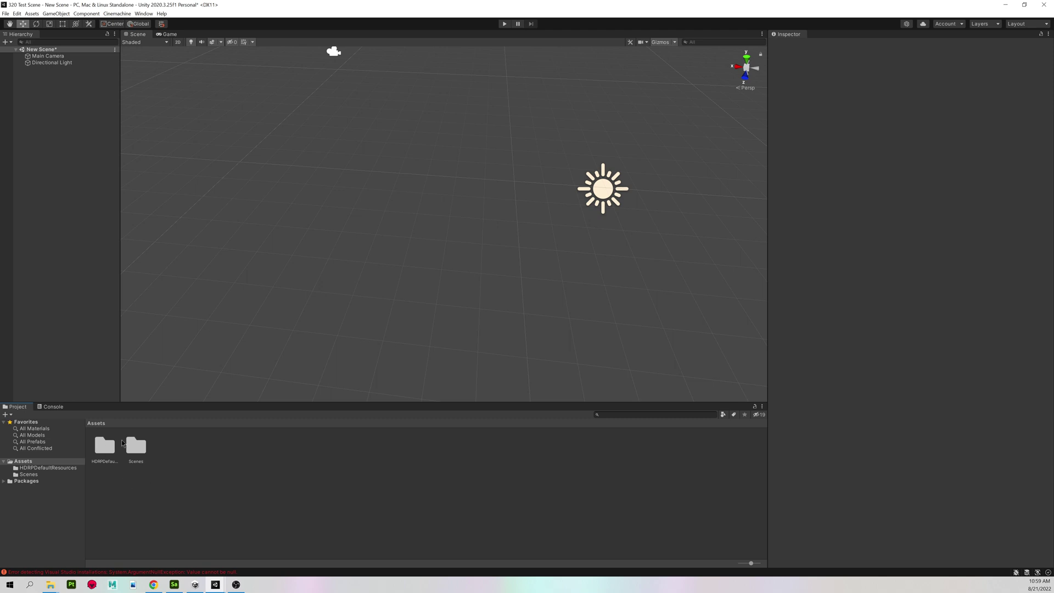
{"action": "left_click", "coordinate": [106, 445]}
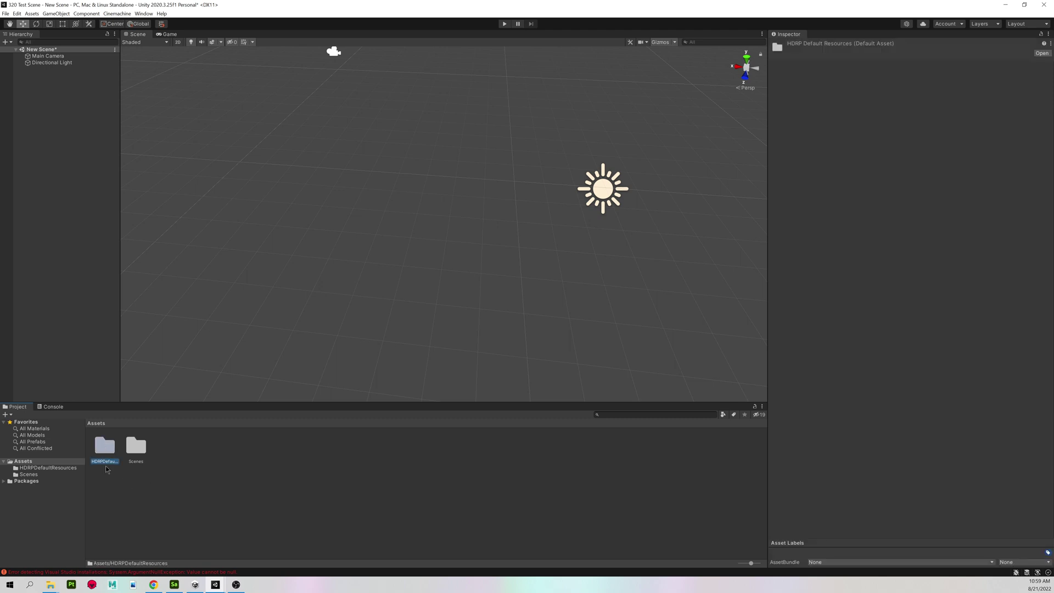
{"action": "left_click", "coordinate": [133, 446]}
{"action": "left_click", "coordinate": [172, 462]}
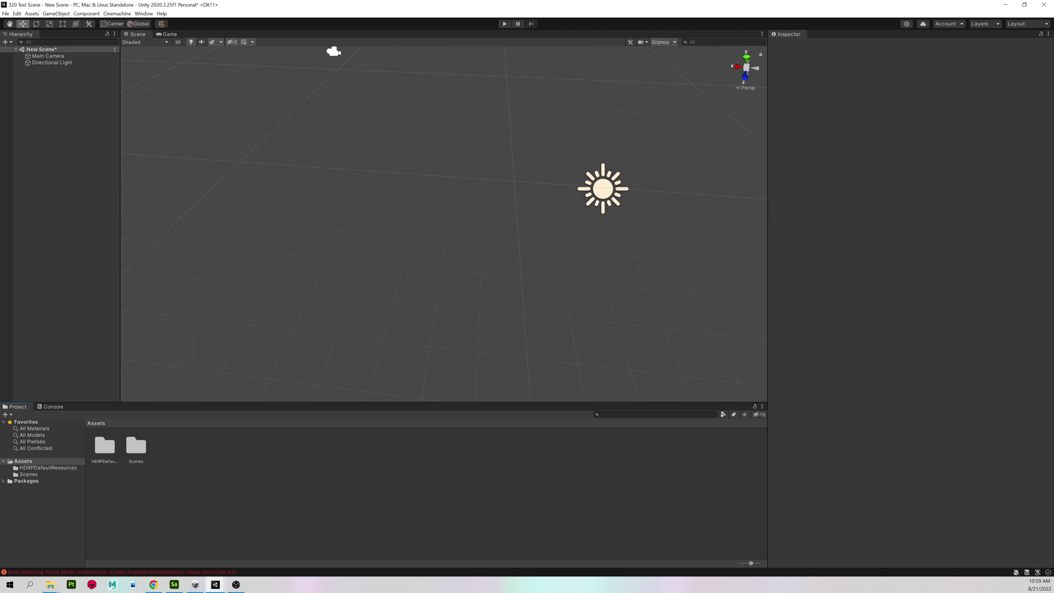
Import the five brickGap texture maps from the brick gap folder in File Explorer into the Unity project's Assets folder.
{"action": "key", "text": "alt+Tab"}
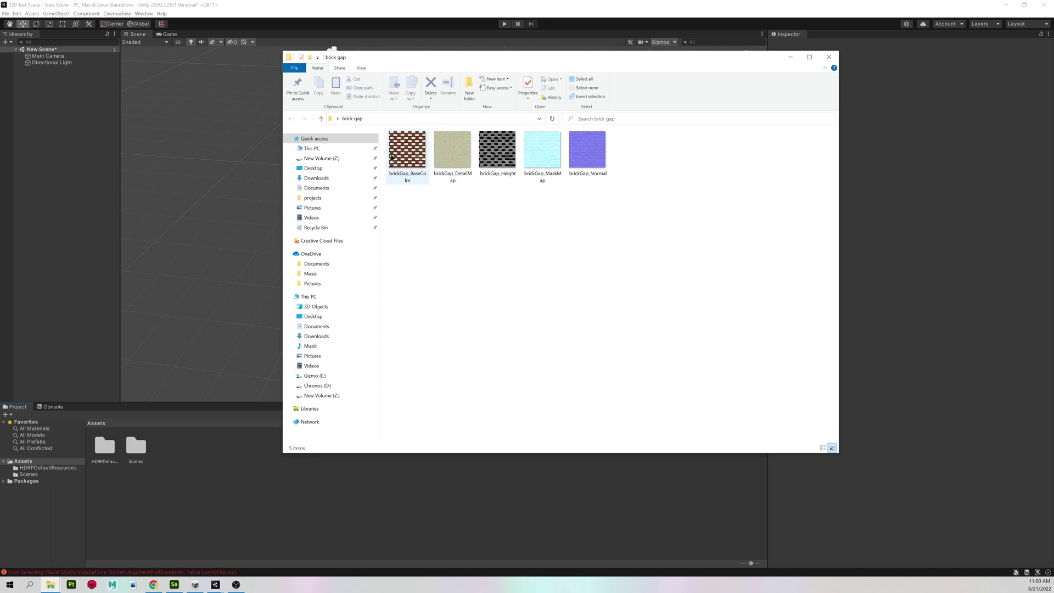
{"action": "left_click_drag", "start_coordinate": [682, 129], "coordinate": [195, 453]}
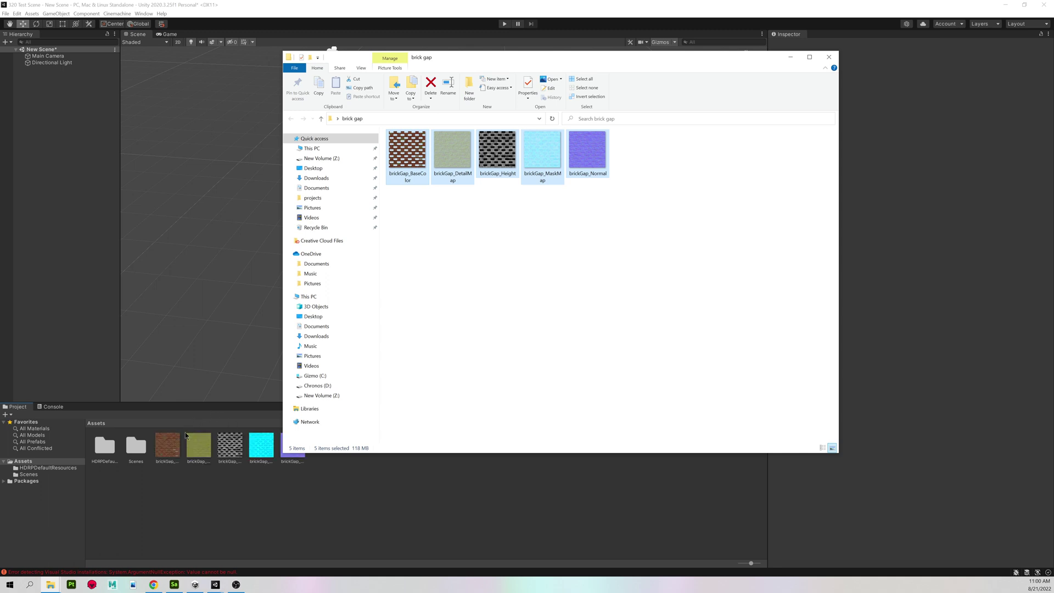
{"action": "left_click", "coordinate": [172, 487]}
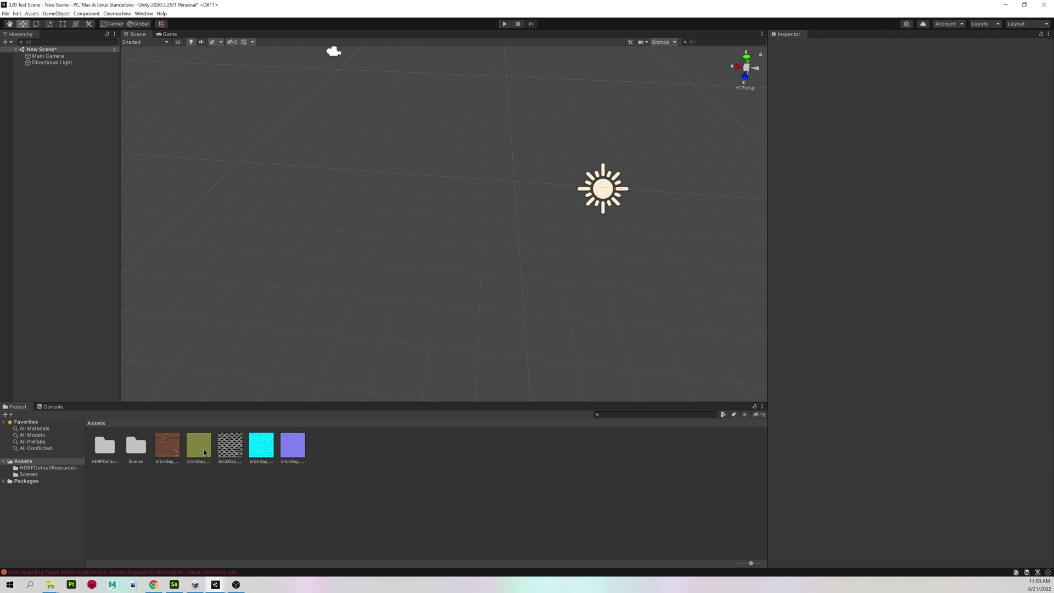
Switch back to the brick gap folder in File Explorer and view the brickGap texture images full size, through to the mask map.
{"action": "key", "text": "alt+Tab"}
{"action": "left_click", "coordinate": [451, 220]}
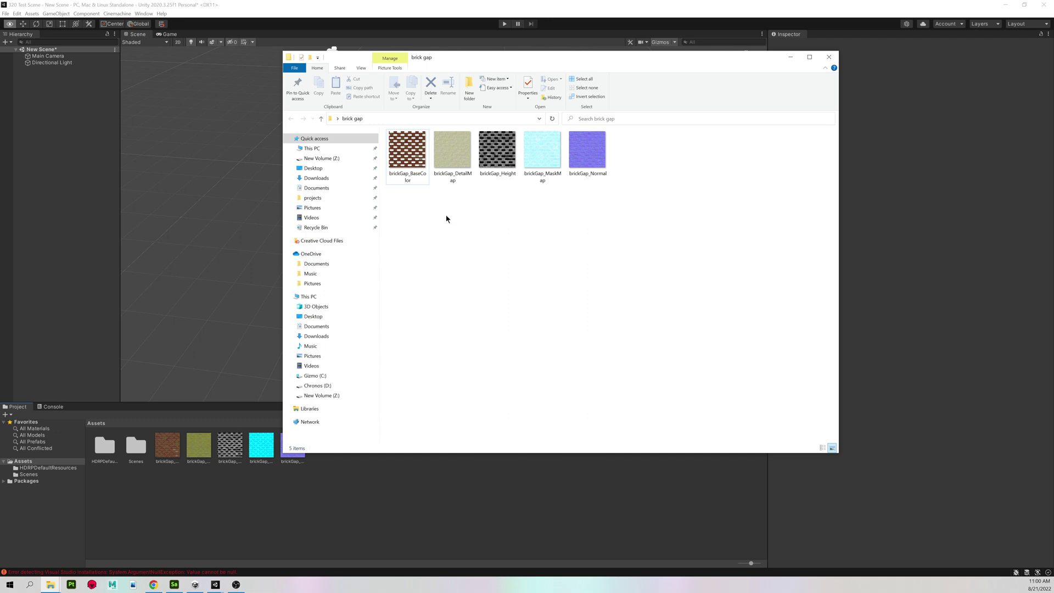
{"action": "left_click", "coordinate": [417, 160]}
{"action": "double_click", "coordinate": [417, 160]}
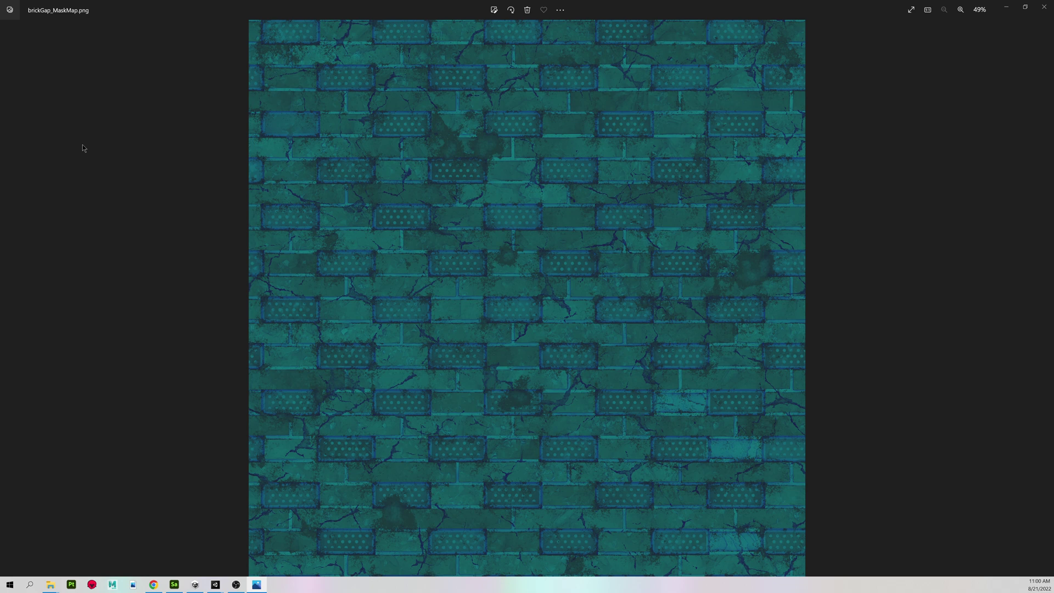
{"action": "left_click", "coordinate": [1045, 9]}
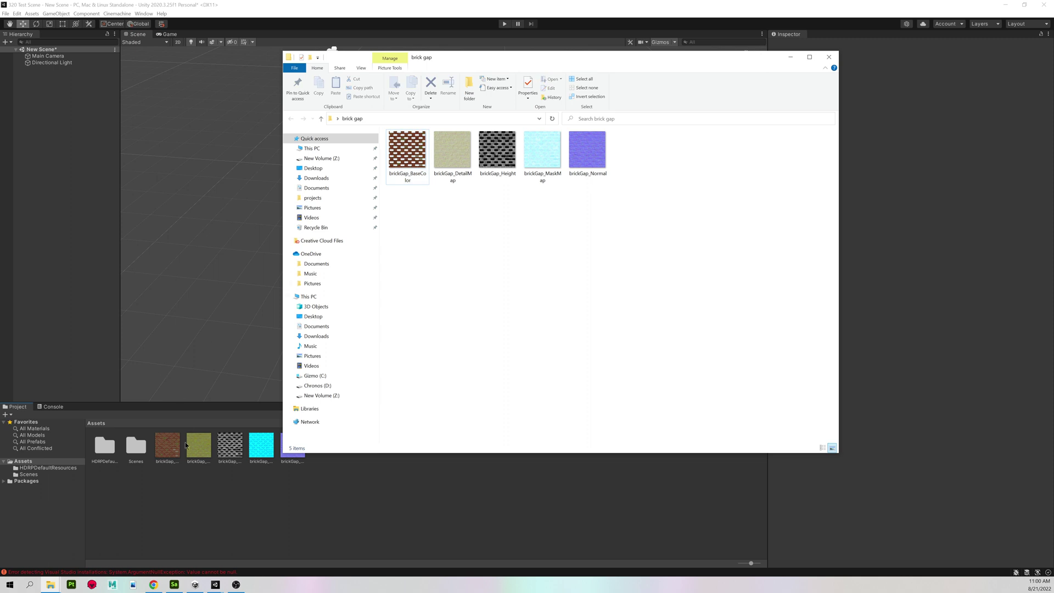
Create a folder named "brick gap" in the Unity project's Assets folder.
{"action": "right_click", "coordinate": [165, 490]}
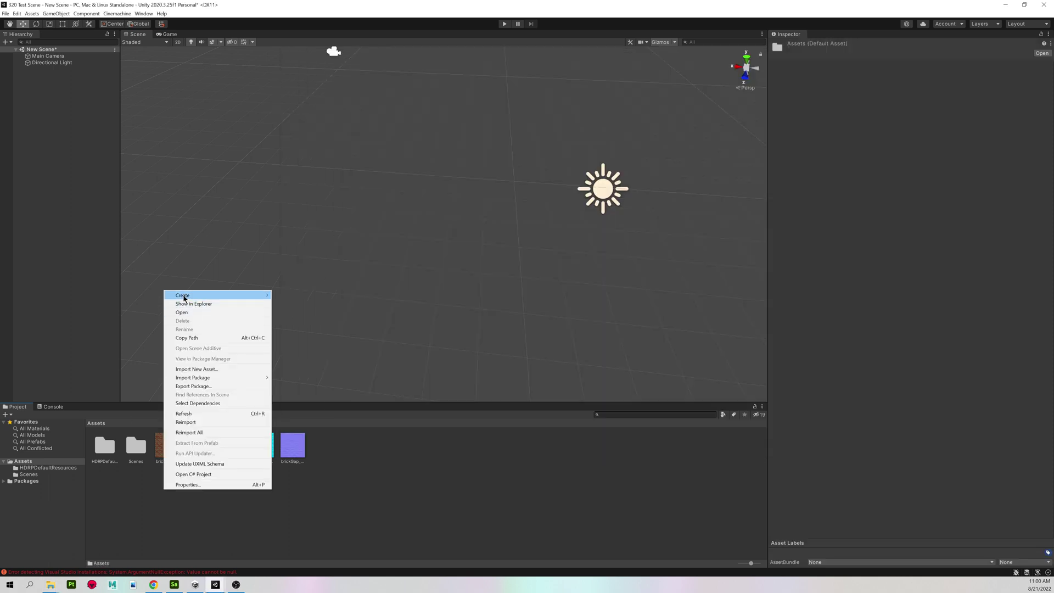
{"action": "mouse_move", "coordinate": [183, 297]}
{"action": "left_click", "coordinate": [293, 243]}
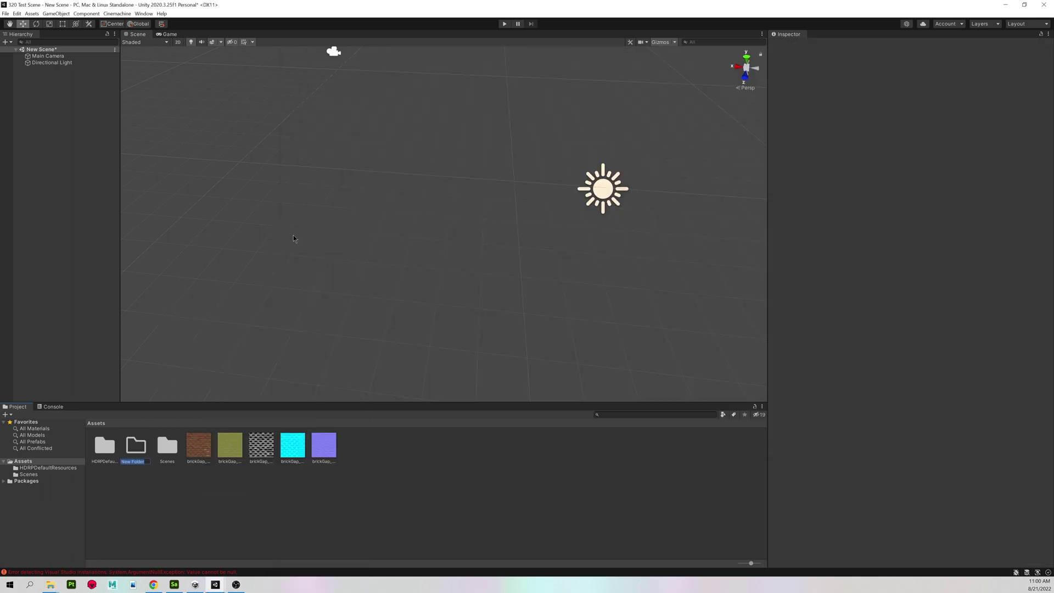
{"action": "type", "text": "brick gap"}
{"action": "key", "text": "Return"}
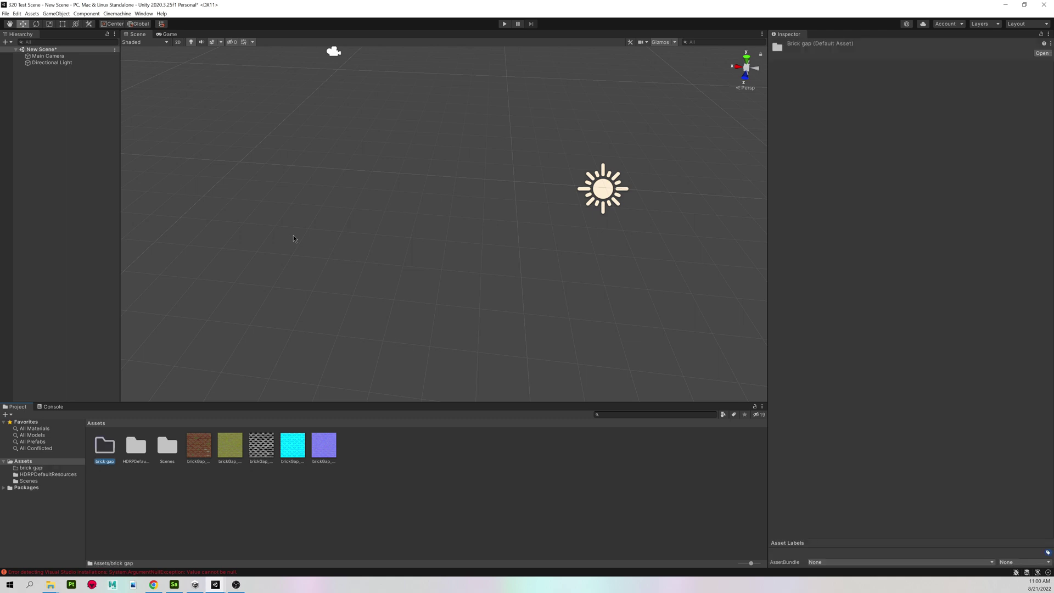
Move all five brickGap textures into the brick gap folder.
{"action": "left_click", "coordinate": [198, 444]}
{"action": "left_click", "coordinate": [319, 445], "text": "shift"}
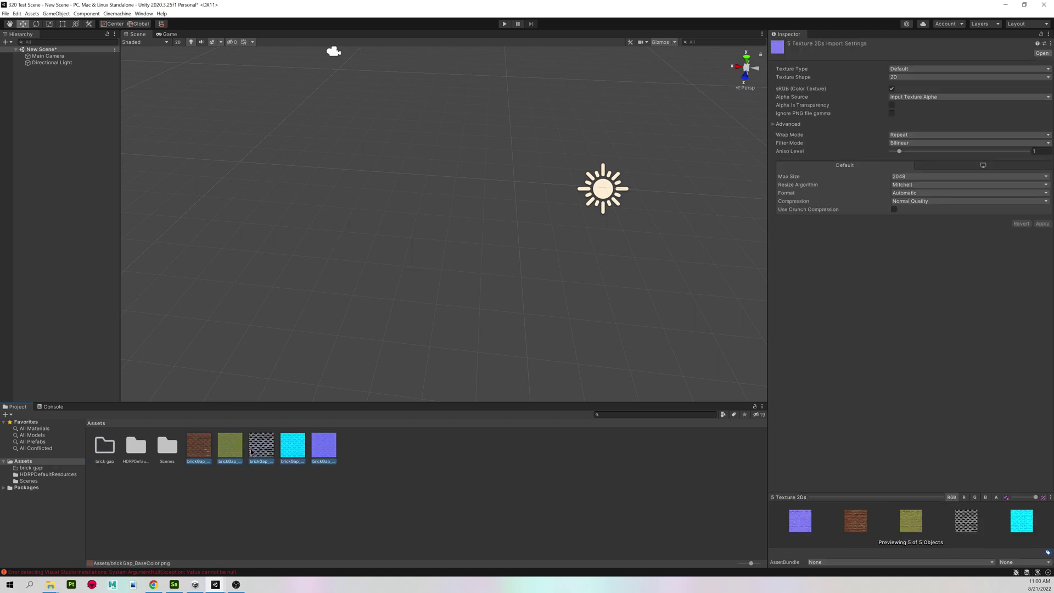
{"action": "left_click_drag", "start_coordinate": [200, 446], "coordinate": [104, 447]}
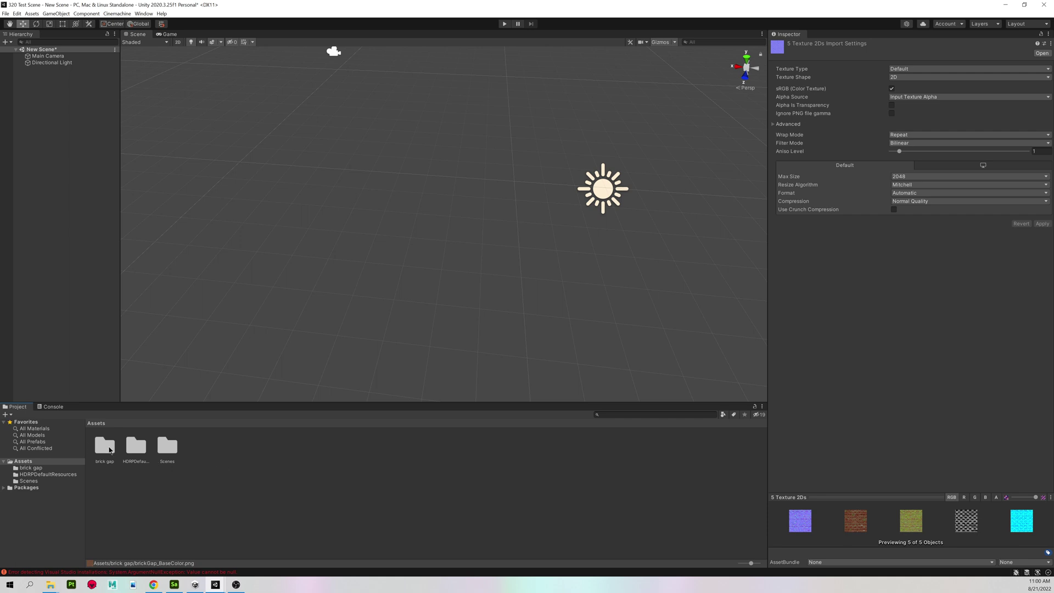
Import the five diamondTile texture maps from the diamond tile folder in File Explorer into the Unity project's Assets folder.
{"action": "key", "text": "alt+Tab"}
{"action": "key", "text": "alt+Tab"}
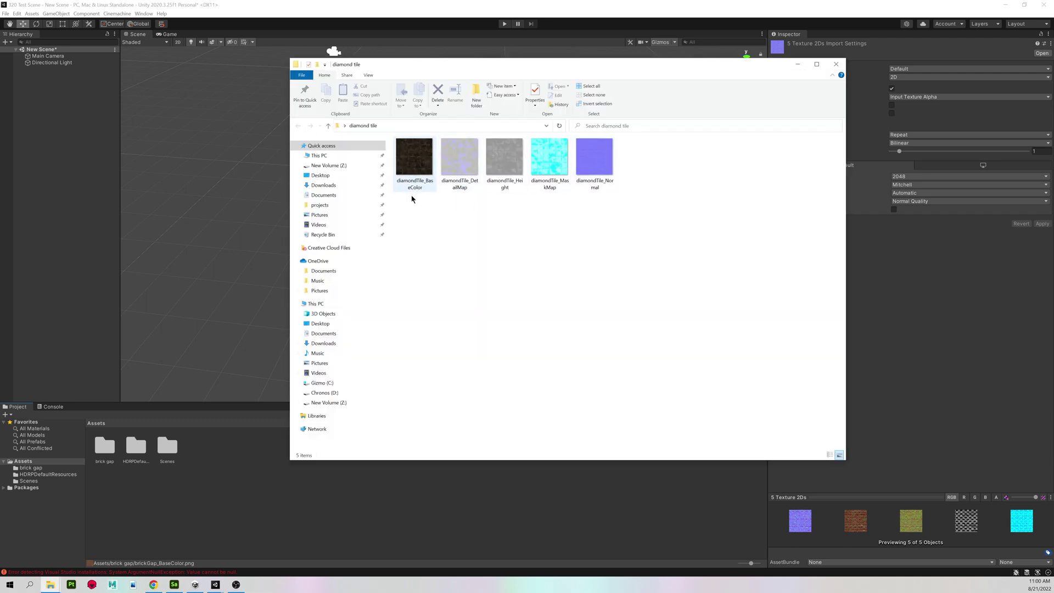
{"action": "left_click_drag", "start_coordinate": [410, 206], "coordinate": [623, 136]}
{"action": "left_click_drag", "start_coordinate": [466, 167], "coordinate": [190, 456]}
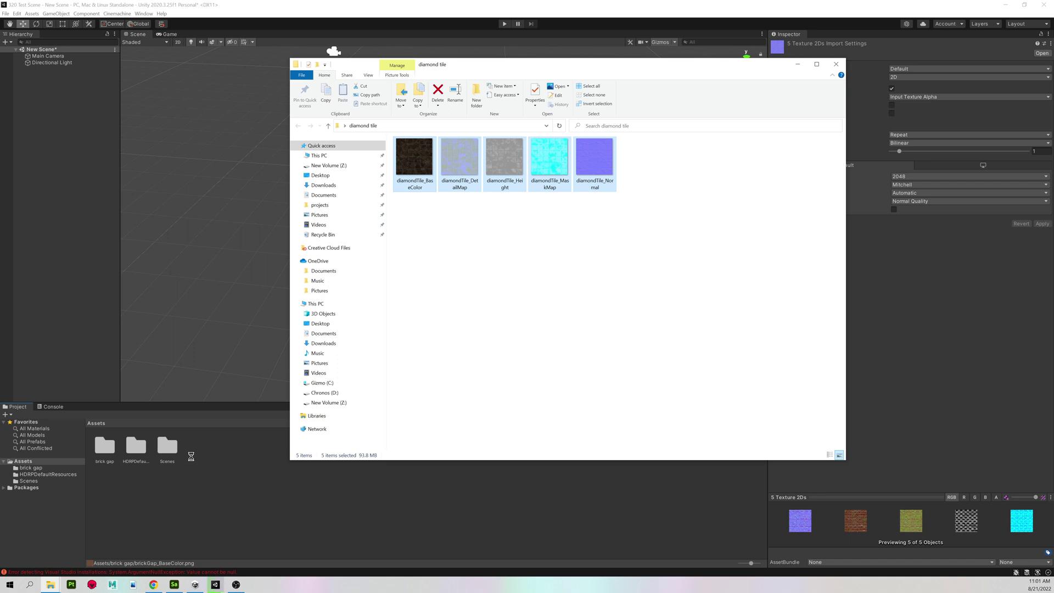
{"action": "left_click", "coordinate": [391, 474]}
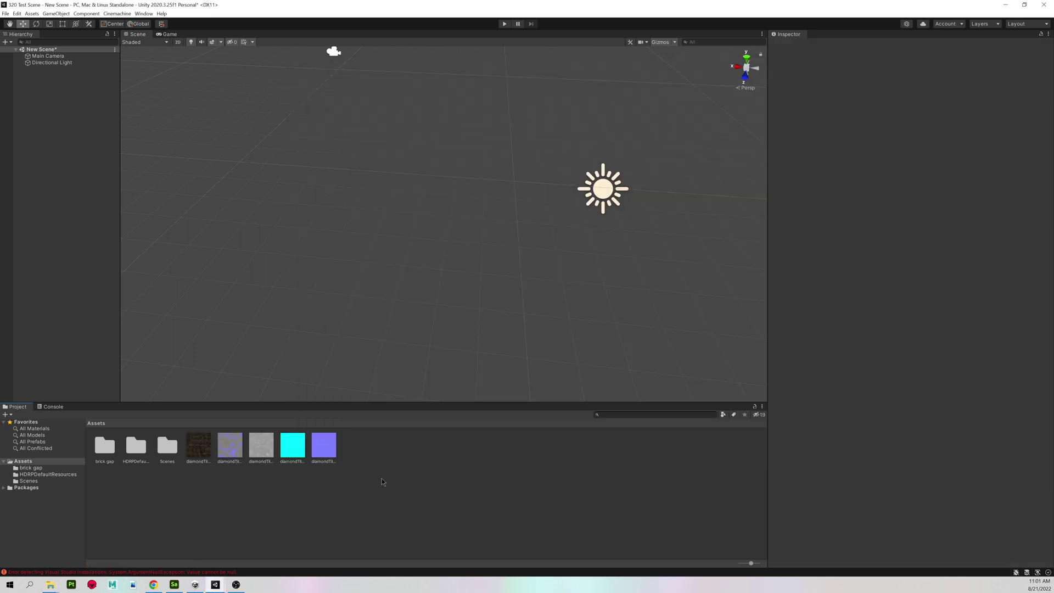
Create a folder named "diamond tile" in the Assets folder.
{"action": "right_click", "coordinate": [381, 452]}
{"action": "mouse_move", "coordinate": [398, 260]}
{"action": "left_click", "coordinate": [510, 234]}
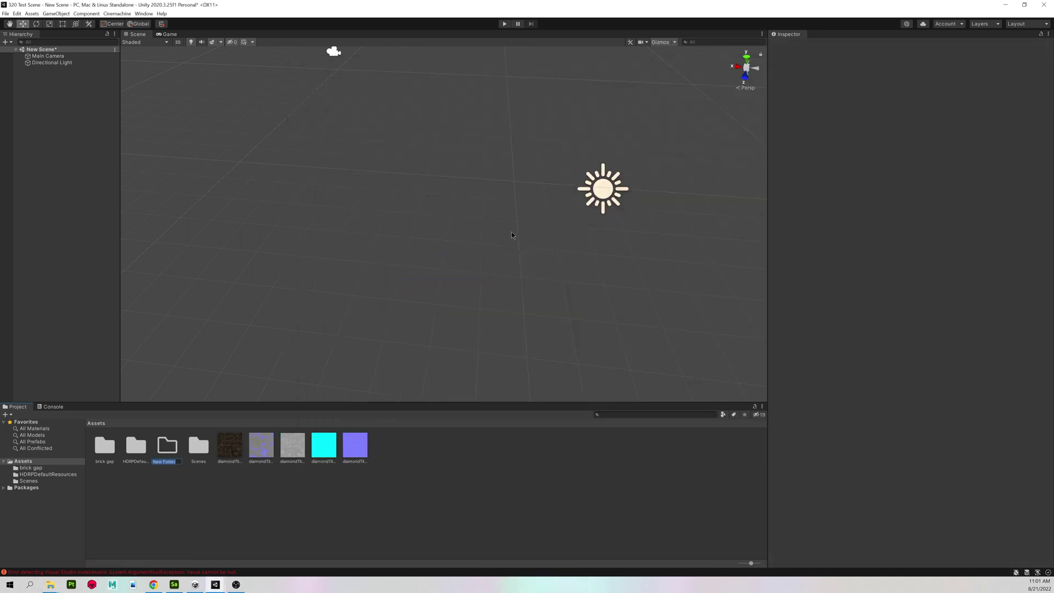
{"action": "type", "text": "diamond tile"}
{"action": "key", "text": "Return"}
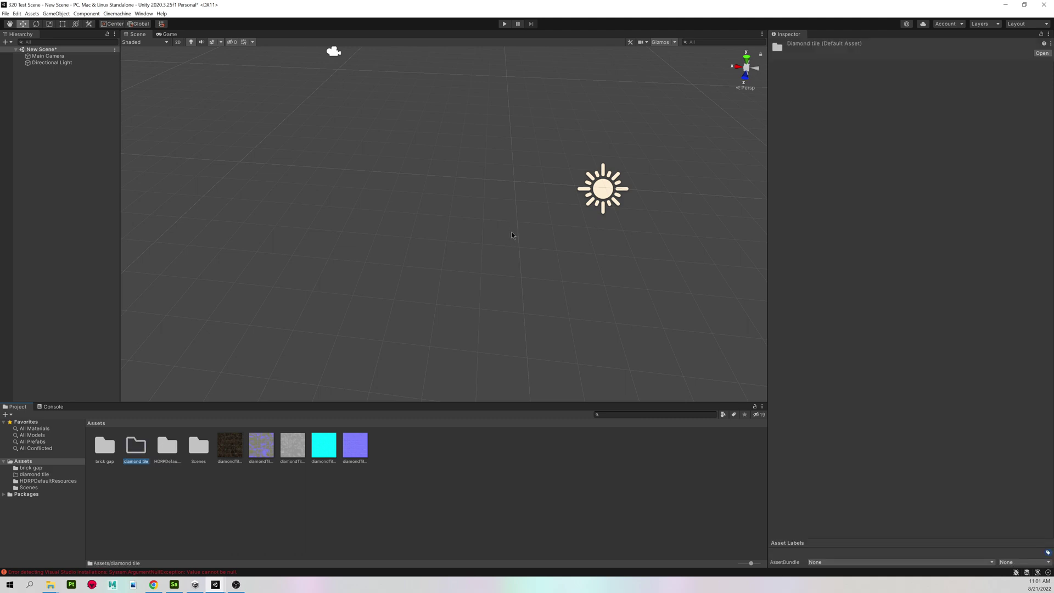
Move all five diamondTile textures into the diamond tile folder.
{"action": "left_click", "coordinate": [234, 447]}
{"action": "left_click", "coordinate": [354, 451], "text": "shift"}
{"action": "left_click_drag", "start_coordinate": [354, 451], "coordinate": [137, 447]}
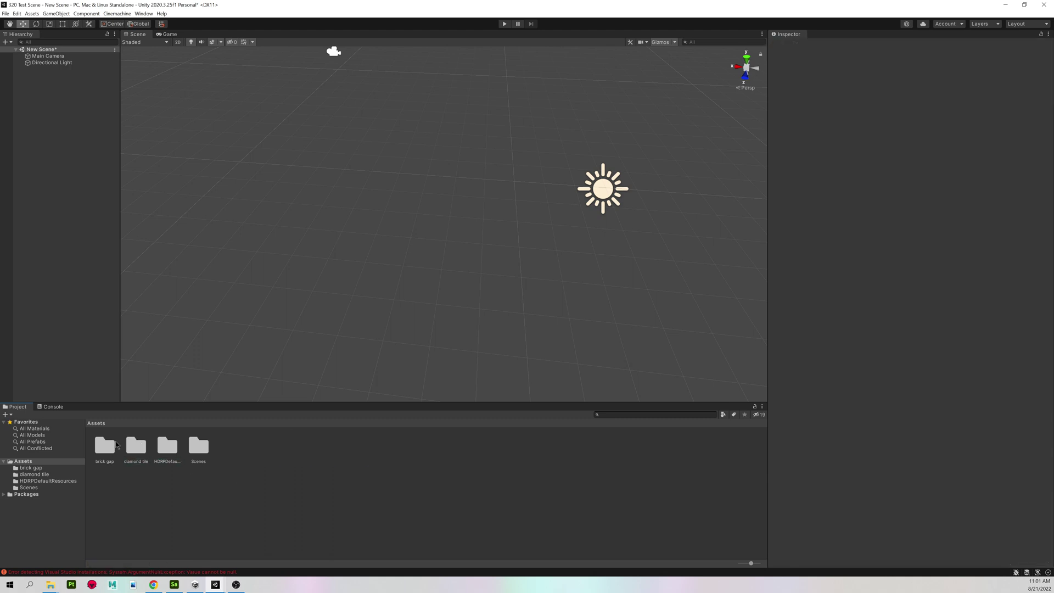
Switch to the Poly Haven website in Chrome and open its HDRIs catalogue.
{"action": "key", "text": "alt+Tab"}
{"action": "key", "text": "alt+Tab"}
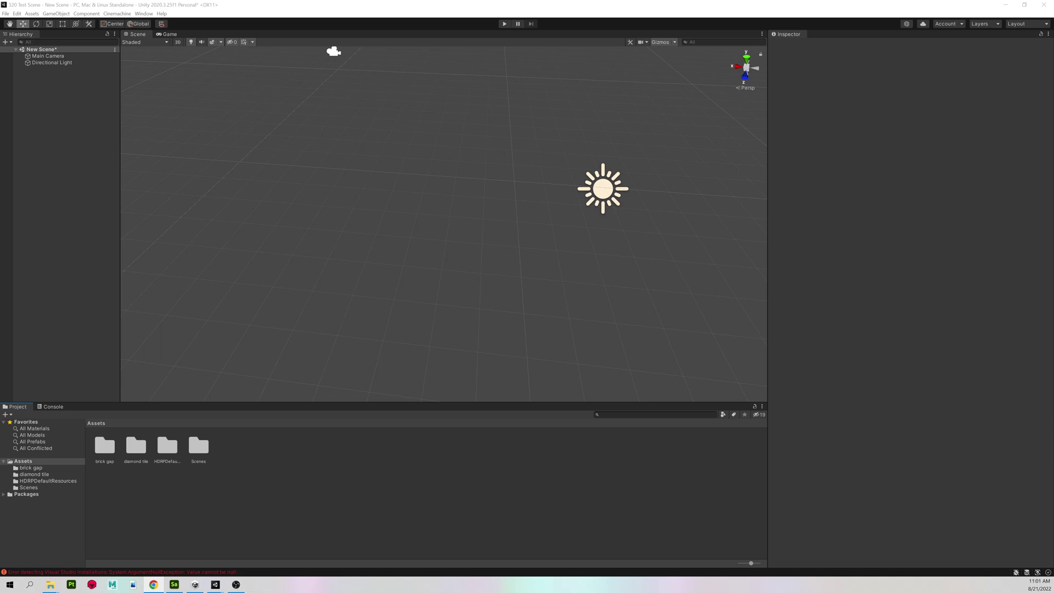
{"action": "key", "text": "alt+Tab"}
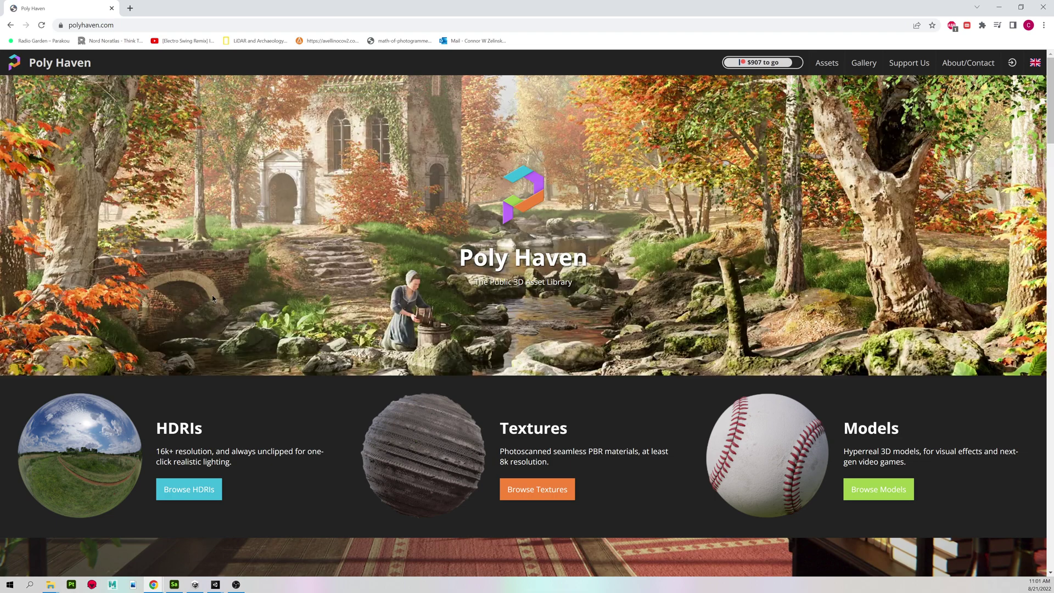
{"action": "left_click", "coordinate": [188, 488]}
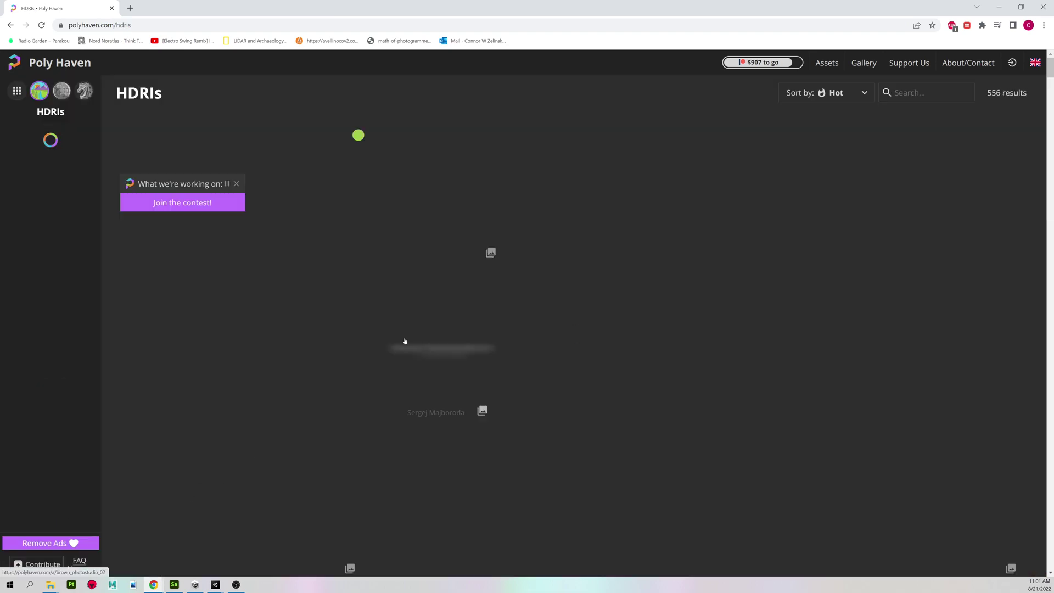
Browse the Poly Haven HDRI catalogue for suitable environment images.
{"action": "scroll", "coordinate": [250, 303], "scroll_direction": "down", "scroll_amount": 5}
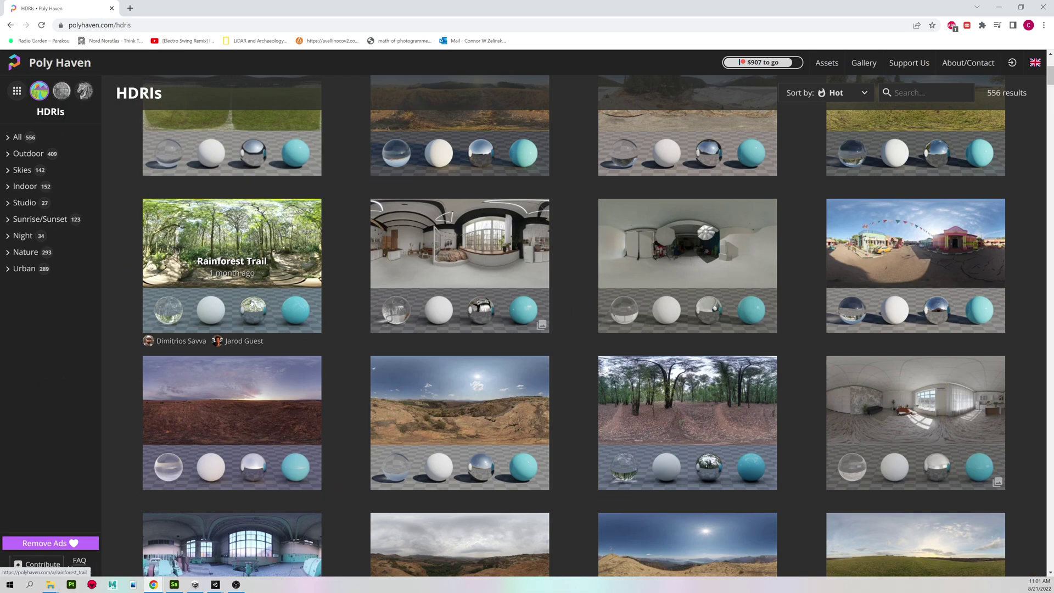
{"action": "scroll", "coordinate": [248, 304], "scroll_direction": "down", "scroll_amount": 1}
{"action": "scroll", "coordinate": [246, 303], "scroll_direction": "down", "scroll_amount": 5}
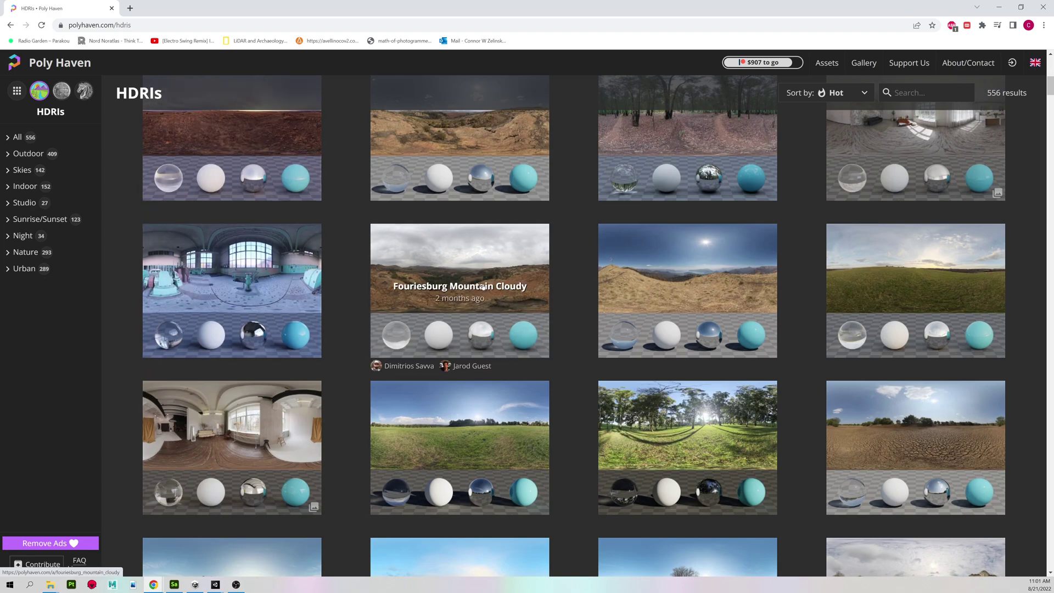
{"action": "scroll", "coordinate": [472, 301], "scroll_direction": "up", "scroll_amount": 10}
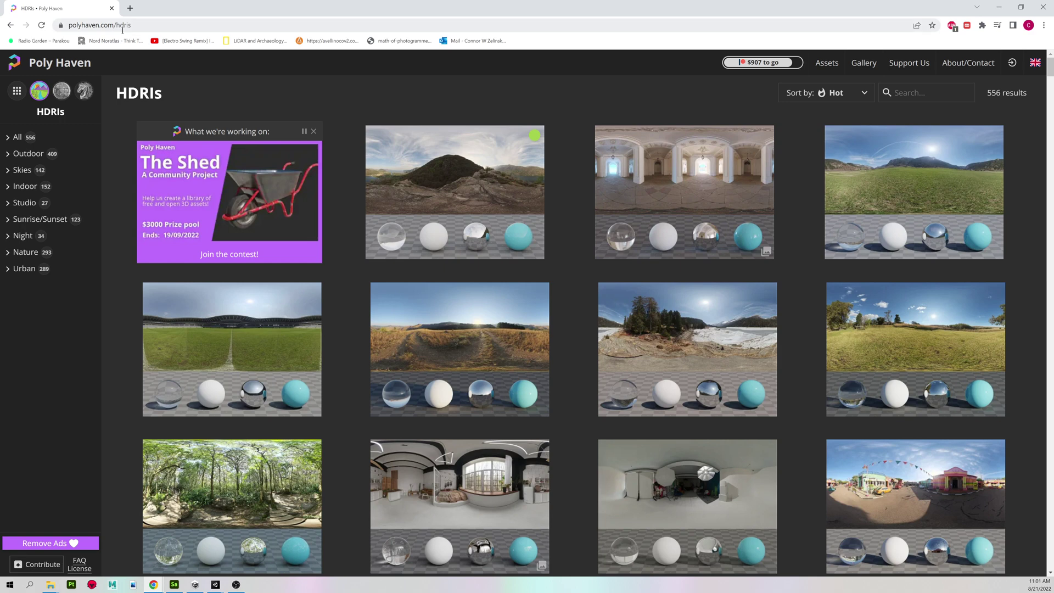
Import the misty_pines_4k HDR file from the HDRI folder on the Chronos (D:) drive into the Unity project's Assets folder.
{"action": "left_click_drag", "start_coordinate": [71, 9], "coordinate": [0, 14]}
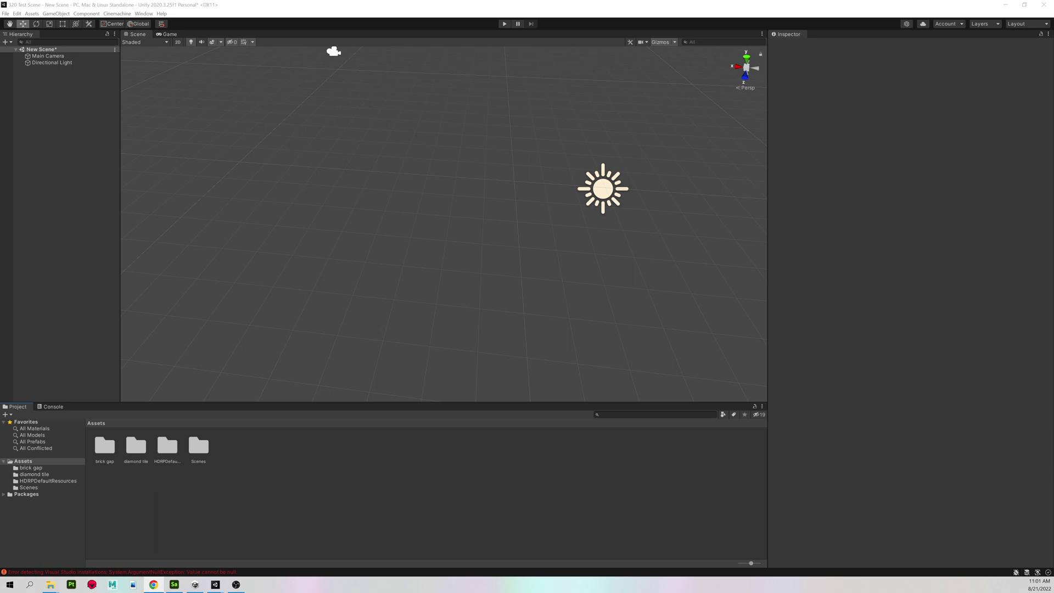
{"action": "left_click", "coordinate": [50, 584]}
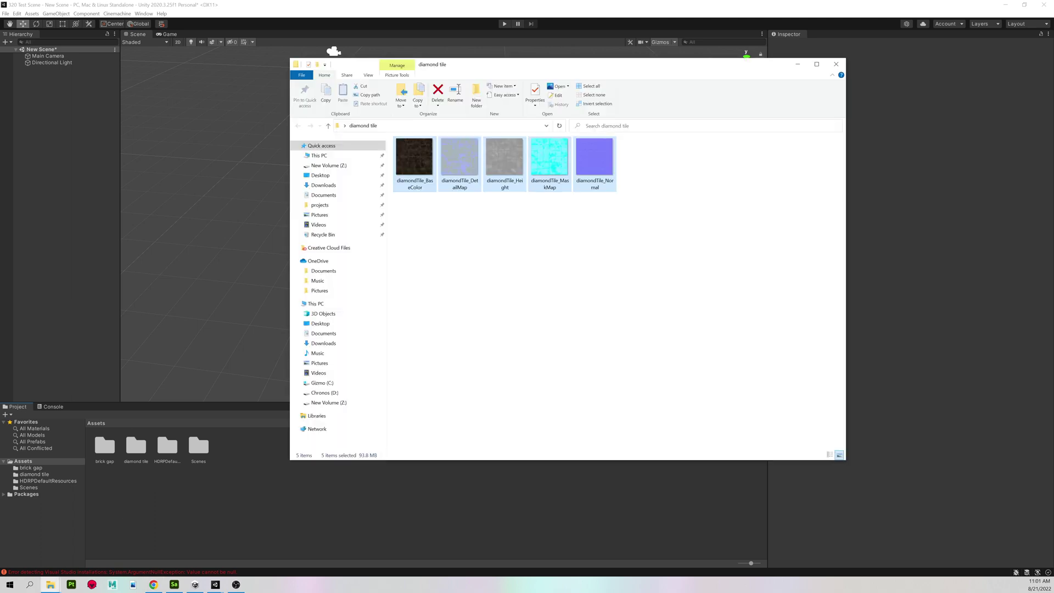
{"action": "left_click_drag", "start_coordinate": [490, 72], "coordinate": [0, 120]}
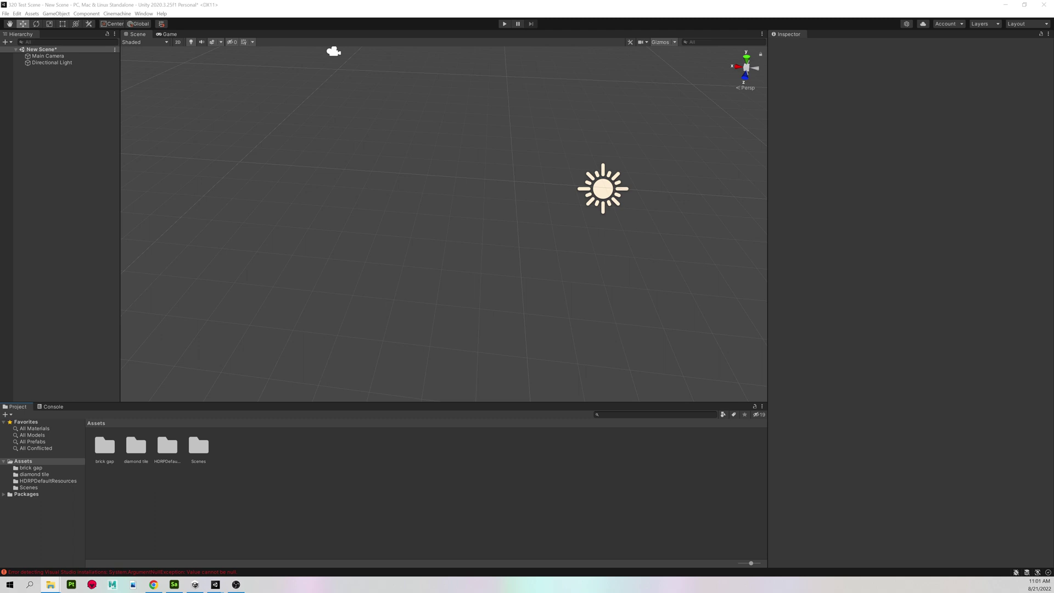
{"action": "left_click_drag", "start_coordinate": [0, 120], "coordinate": [516, 51]}
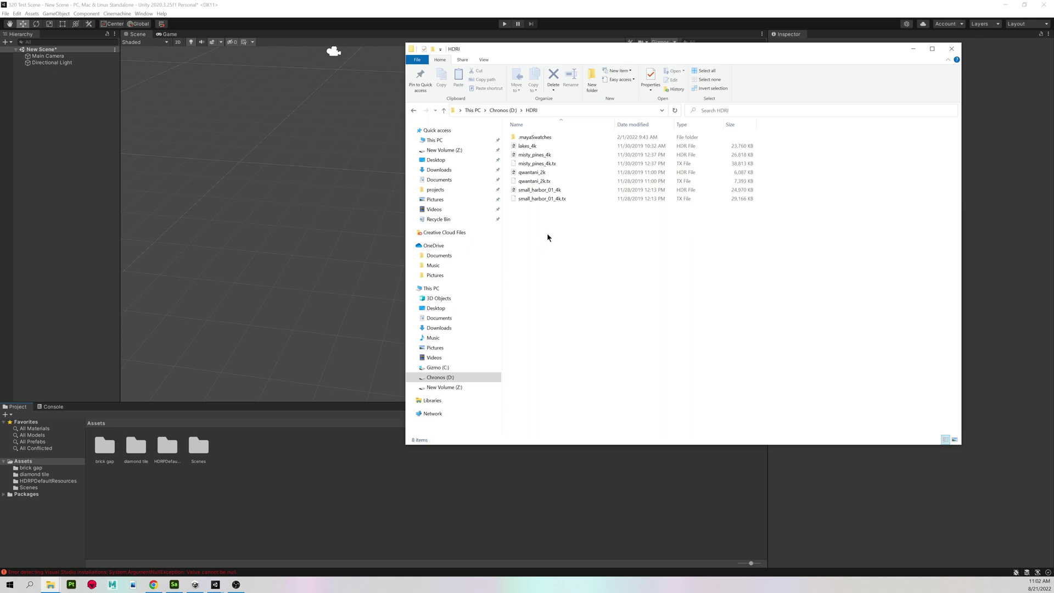
{"action": "left_click_drag", "start_coordinate": [531, 157], "coordinate": [250, 456]}
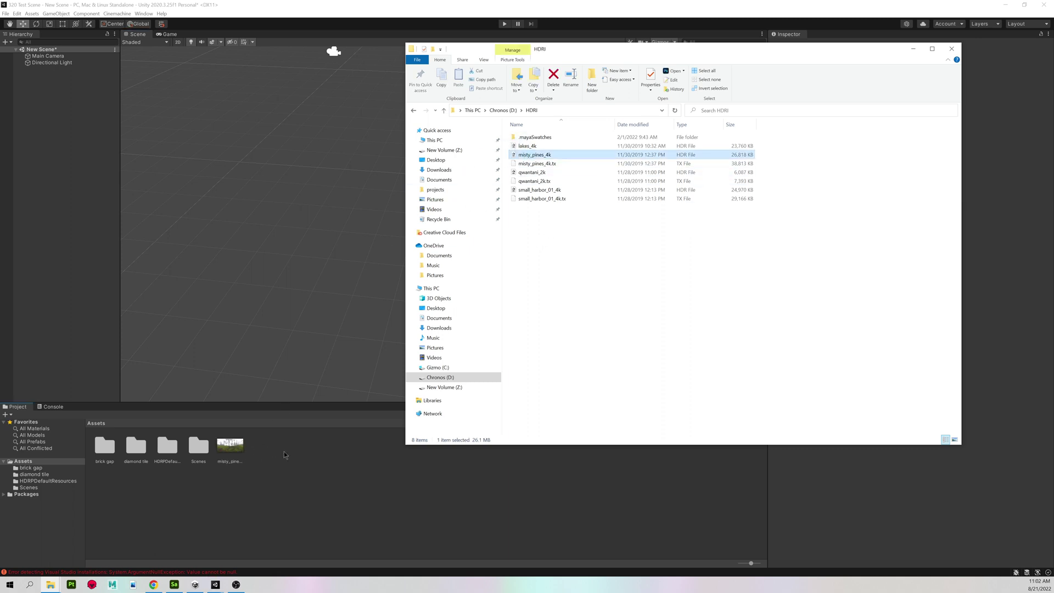
{"action": "left_click", "coordinate": [285, 456]}
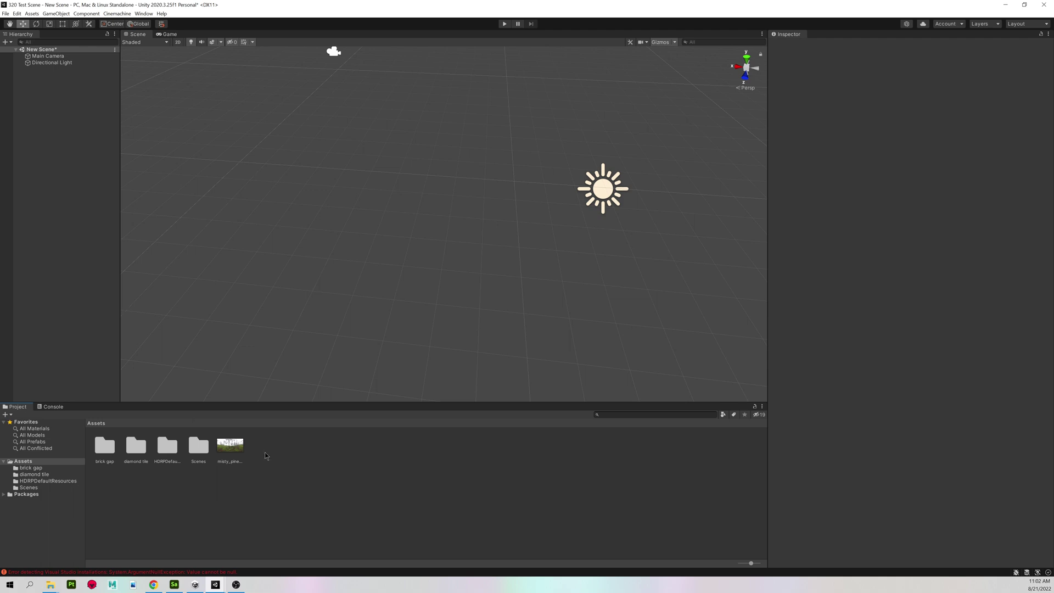
Set the misty_pines_4k texture's shape to Cube, max size to 4096 and compression to High Quality, and apply the import settings.
{"action": "left_click", "coordinate": [237, 441]}
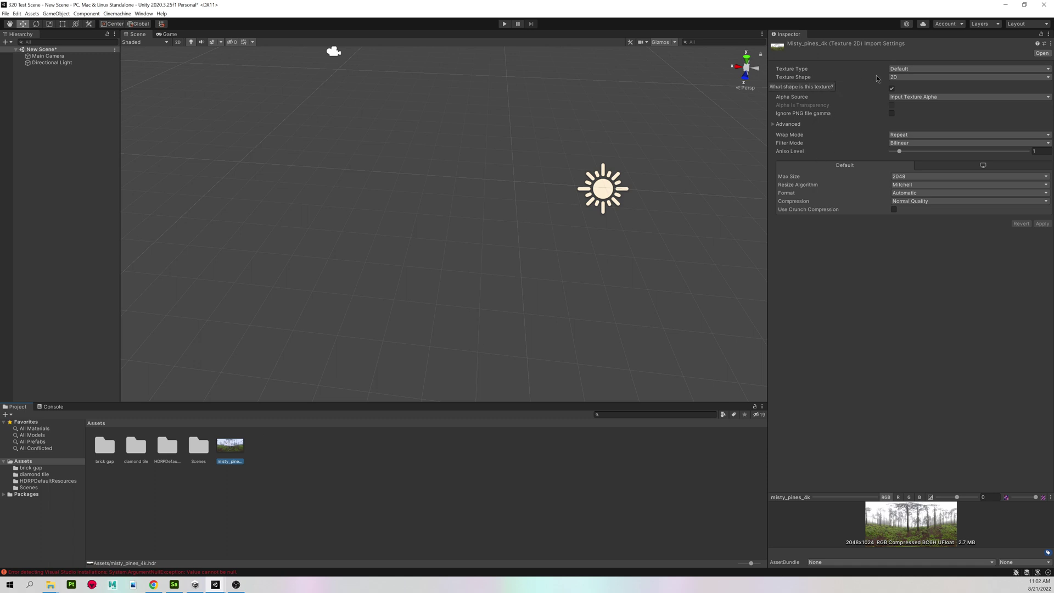
{"action": "left_click", "coordinate": [897, 79]}
{"action": "left_click", "coordinate": [900, 92]}
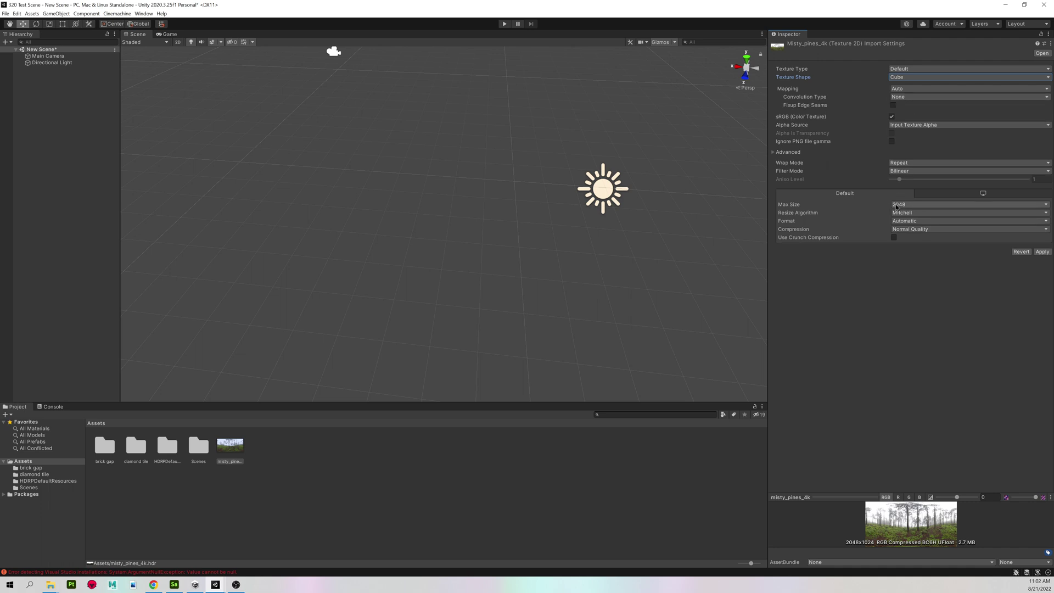
{"action": "left_click", "coordinate": [897, 205]}
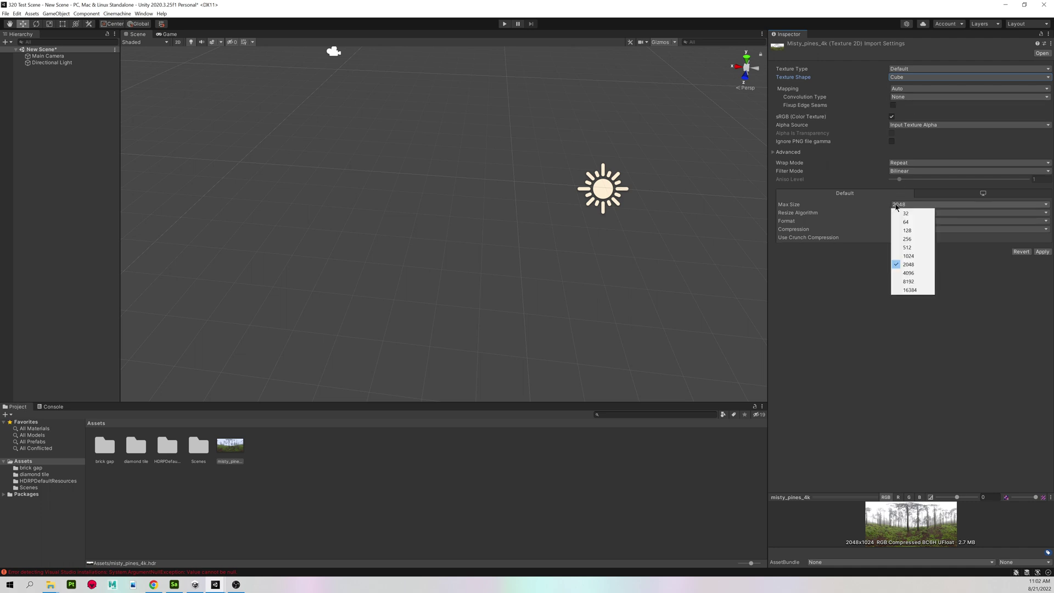
{"action": "left_click", "coordinate": [912, 273]}
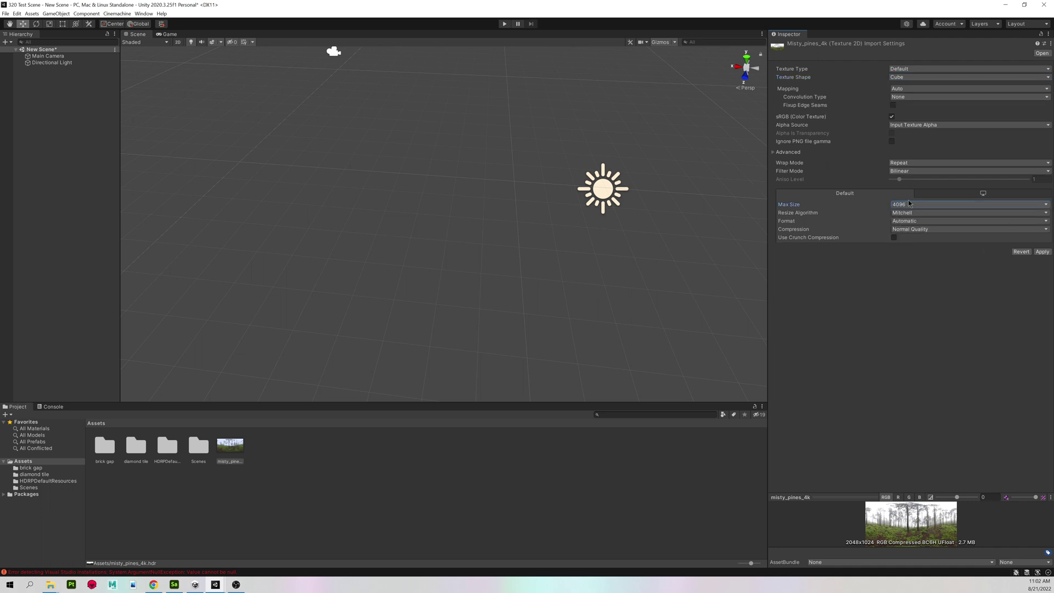
{"action": "left_click", "coordinate": [908, 230]}
{"action": "left_click", "coordinate": [917, 263]}
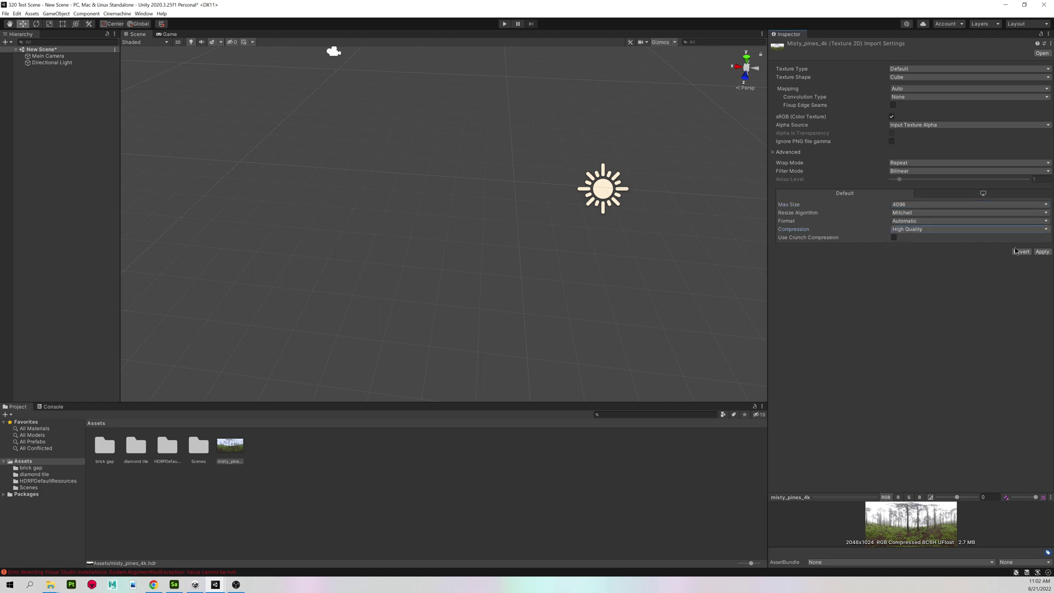
{"action": "left_click", "coordinate": [1042, 251]}
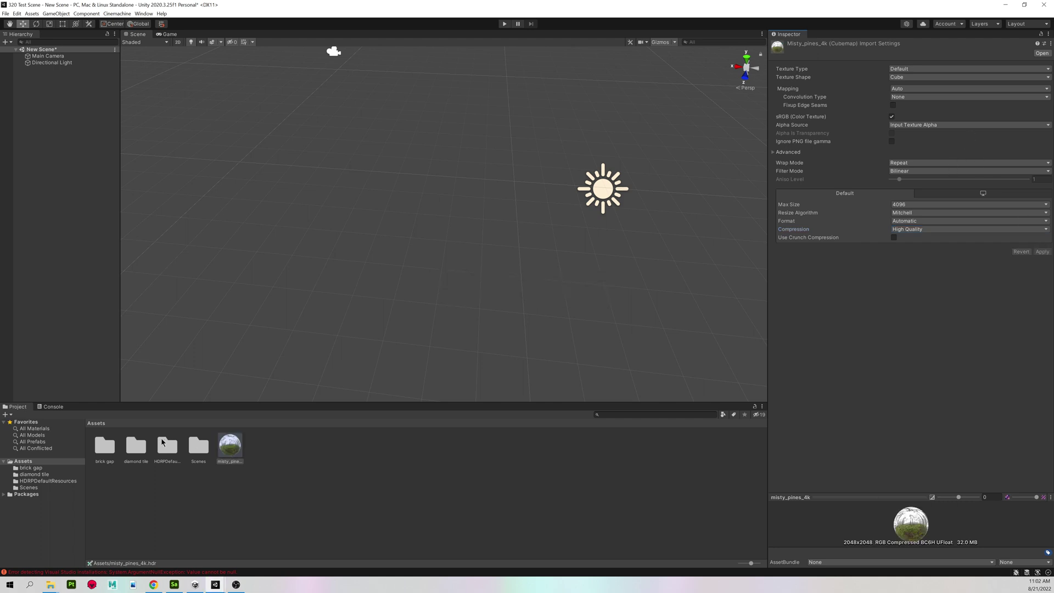
Change the texture type of brickGap_Normal in the brick gap folder to Normal map and apply it.
{"action": "double_click", "coordinate": [105, 443]}
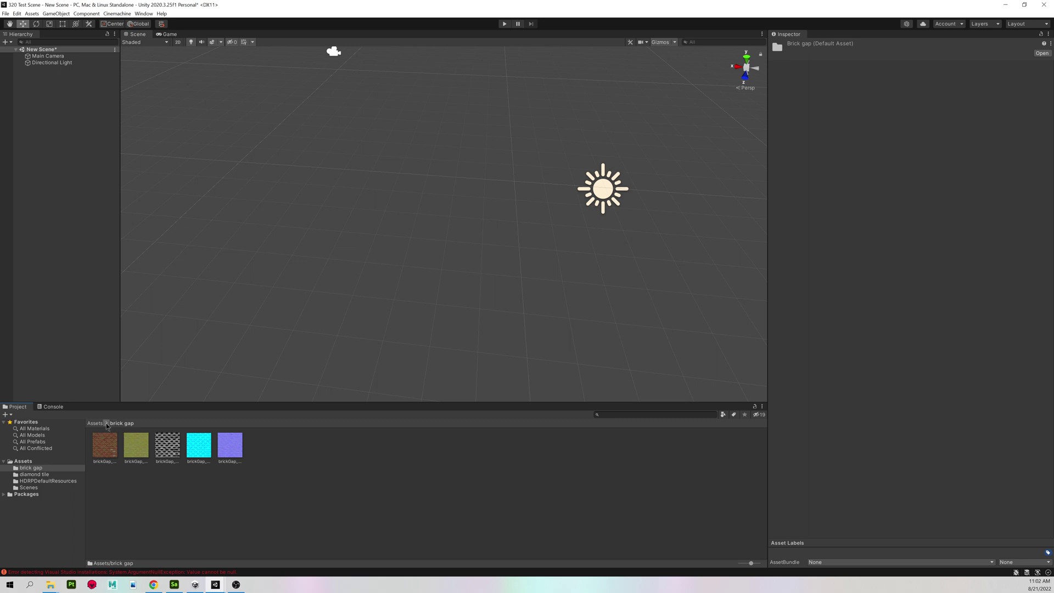
{"action": "left_click", "coordinate": [234, 447]}
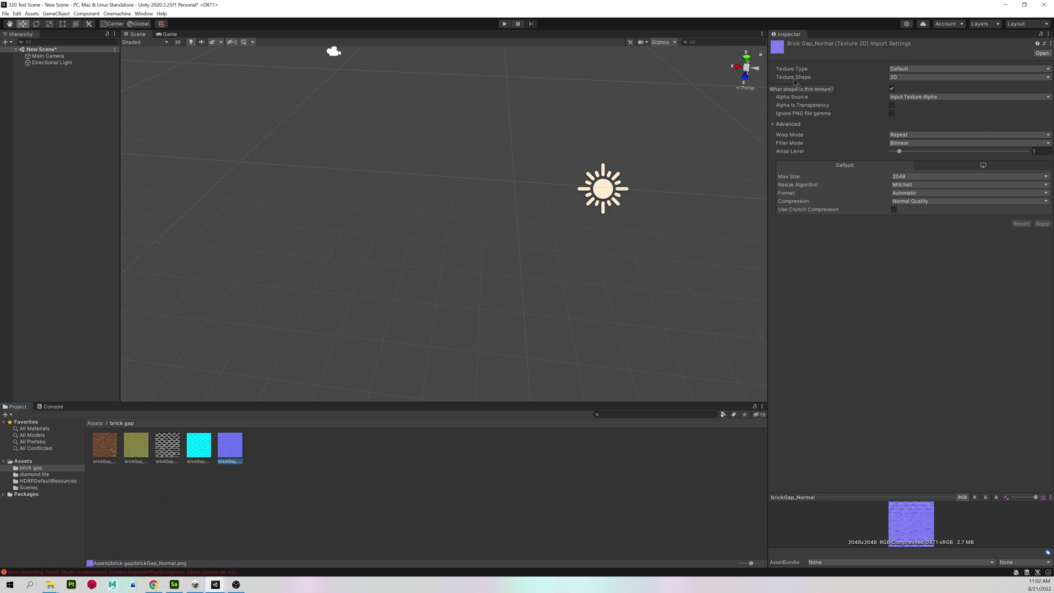
{"action": "left_click", "coordinate": [906, 69]}
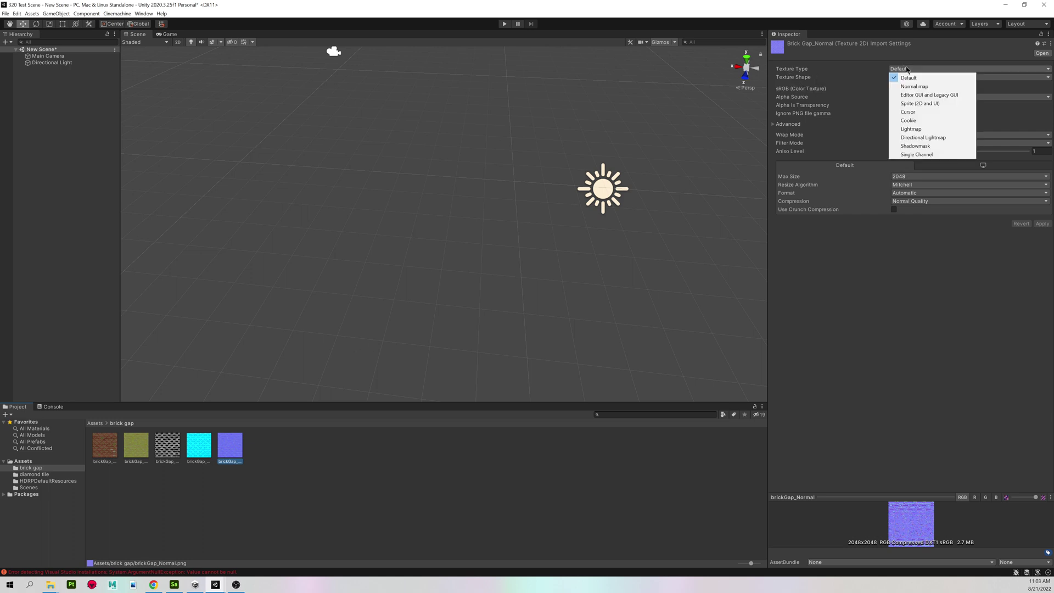
{"action": "left_click", "coordinate": [926, 87]}
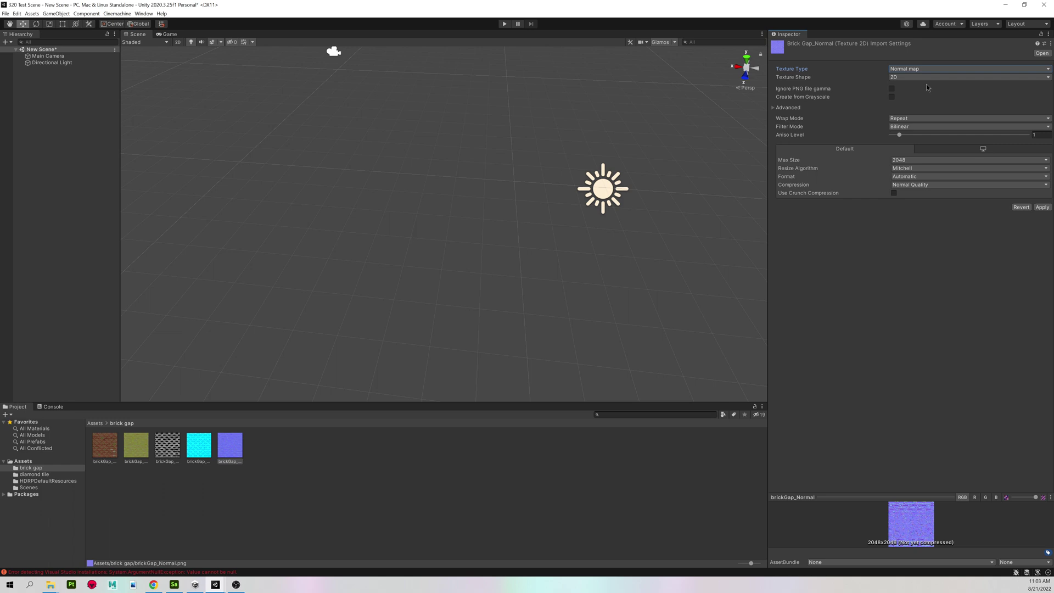
{"action": "left_click", "coordinate": [1041, 207]}
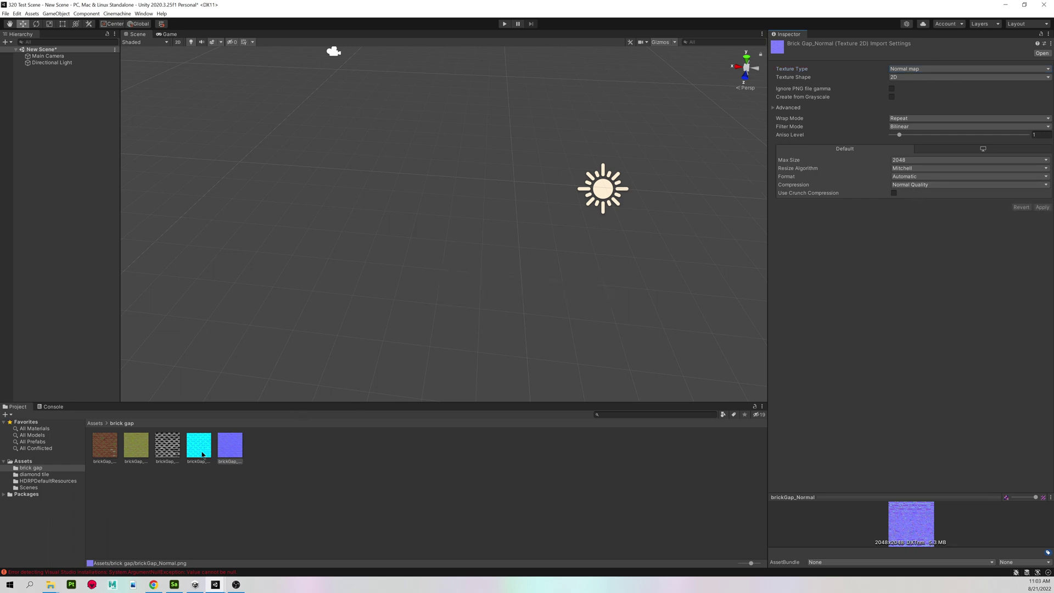
Set all five brickGap textures to a max size of 4096 with High Quality compression and apply the changes.
{"action": "left_click", "coordinate": [92, 445], "text": "shift"}
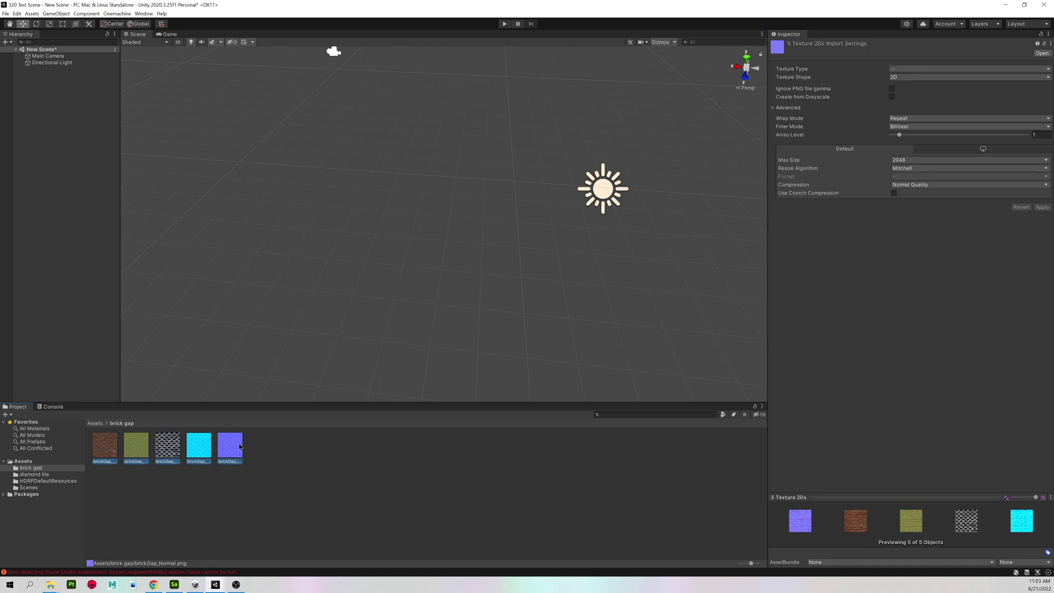
{"action": "left_click", "coordinate": [903, 161]}
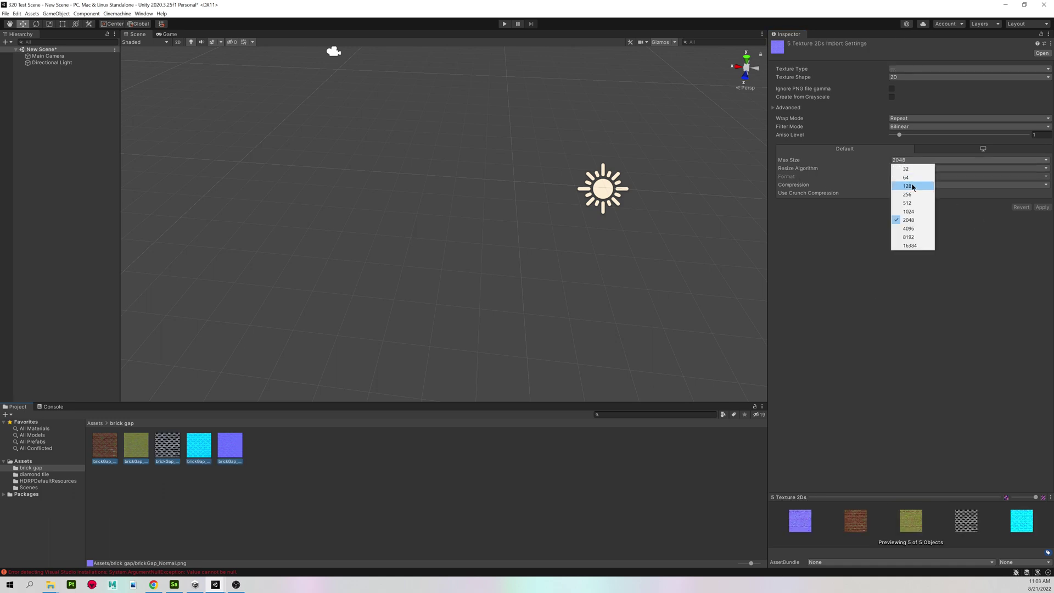
{"action": "left_click", "coordinate": [911, 227]}
{"action": "left_click", "coordinate": [909, 185]}
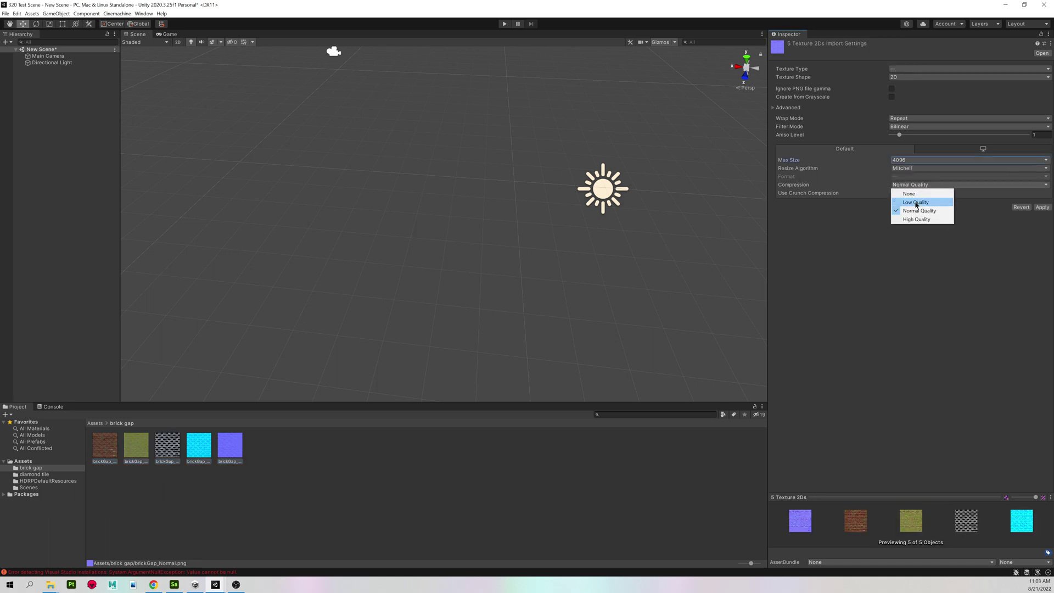
{"action": "left_click", "coordinate": [917, 220]}
{"action": "left_click", "coordinate": [1040, 207]}
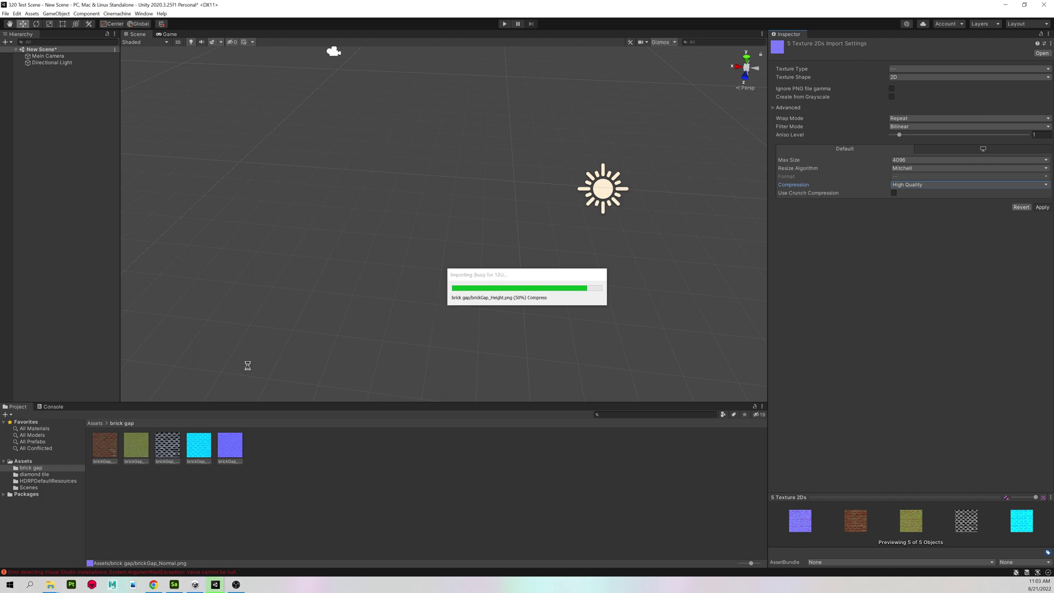
Change the texture type of diamondTile_Normal in the diamond tile folder to Normal map and apply it.
{"action": "left_click", "coordinate": [95, 423]}
{"action": "double_click", "coordinate": [136, 444]}
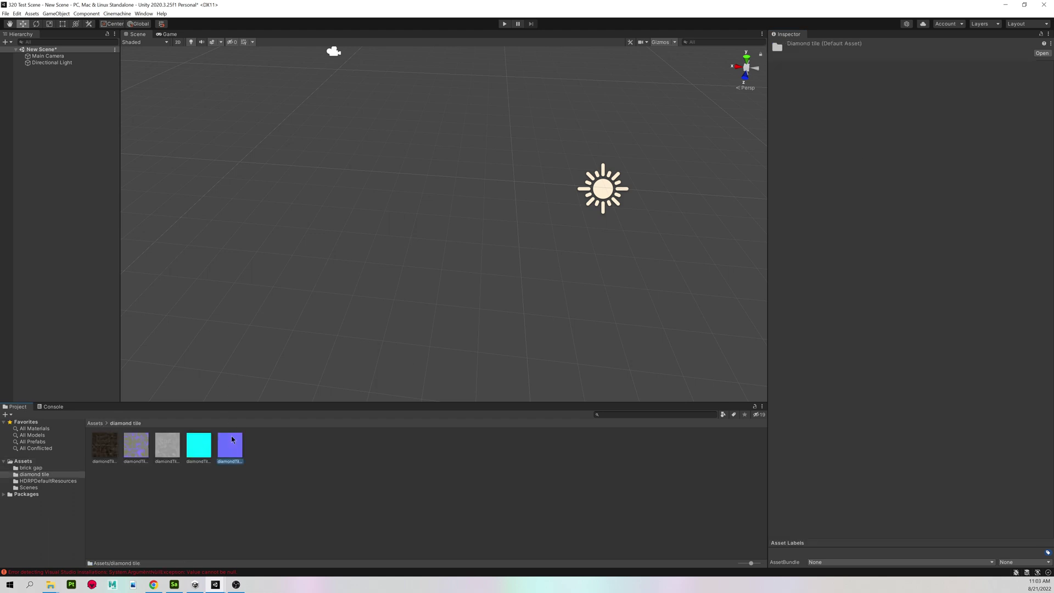
{"action": "left_click", "coordinate": [231, 442]}
{"action": "left_click", "coordinate": [908, 69]}
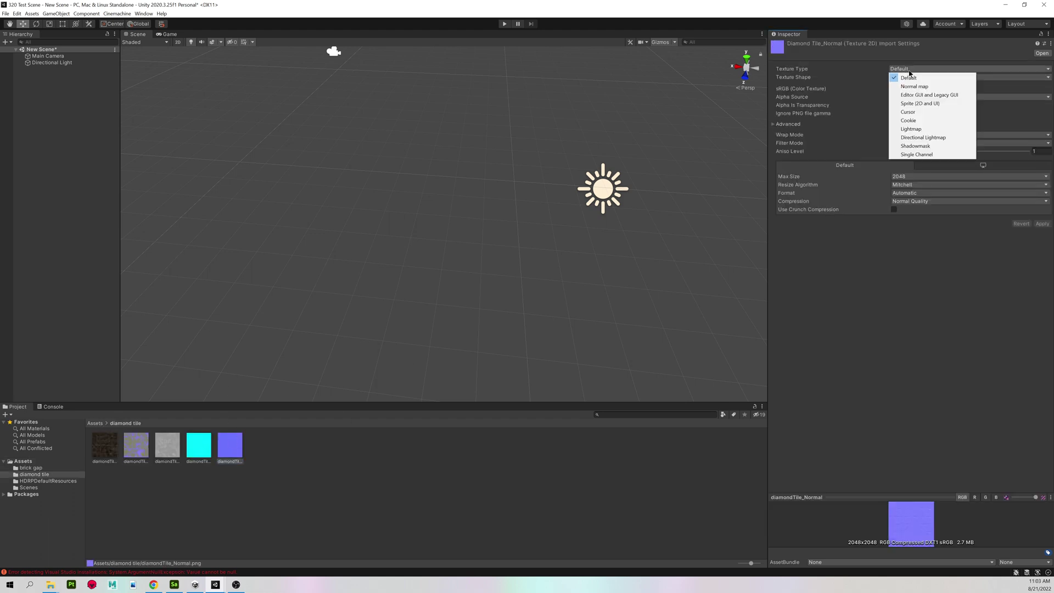
{"action": "left_click", "coordinate": [927, 86]}
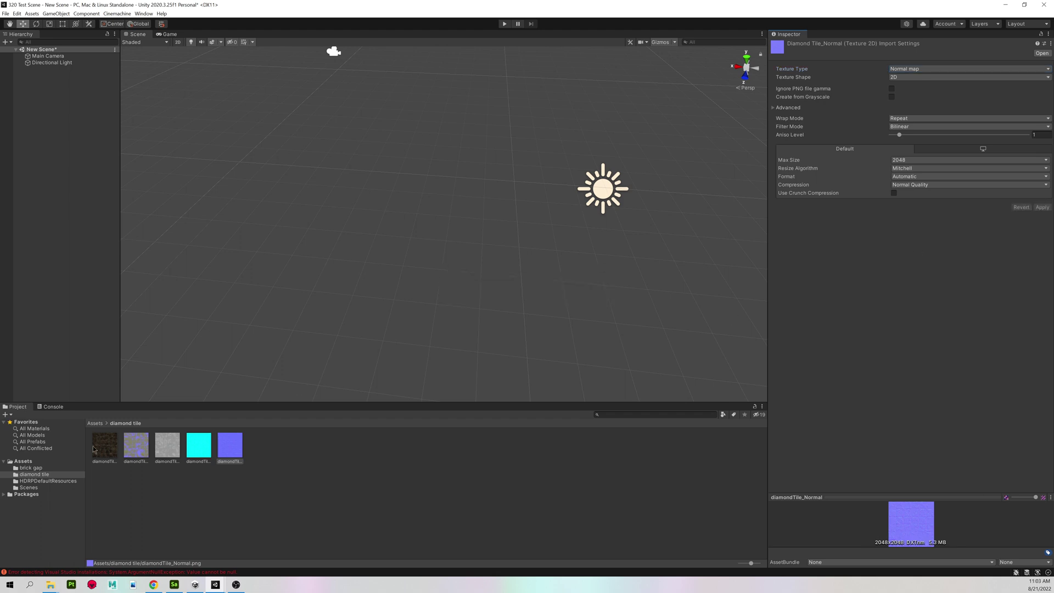
Set the max size of all five diamondTile textures to 4096, apply the change and return to the Assets folder.
{"action": "left_click", "coordinate": [117, 444], "text": "shift"}
{"action": "left_click", "coordinate": [909, 161]}
{"action": "left_click", "coordinate": [908, 228]}
{"action": "left_click", "coordinate": [1042, 207]}
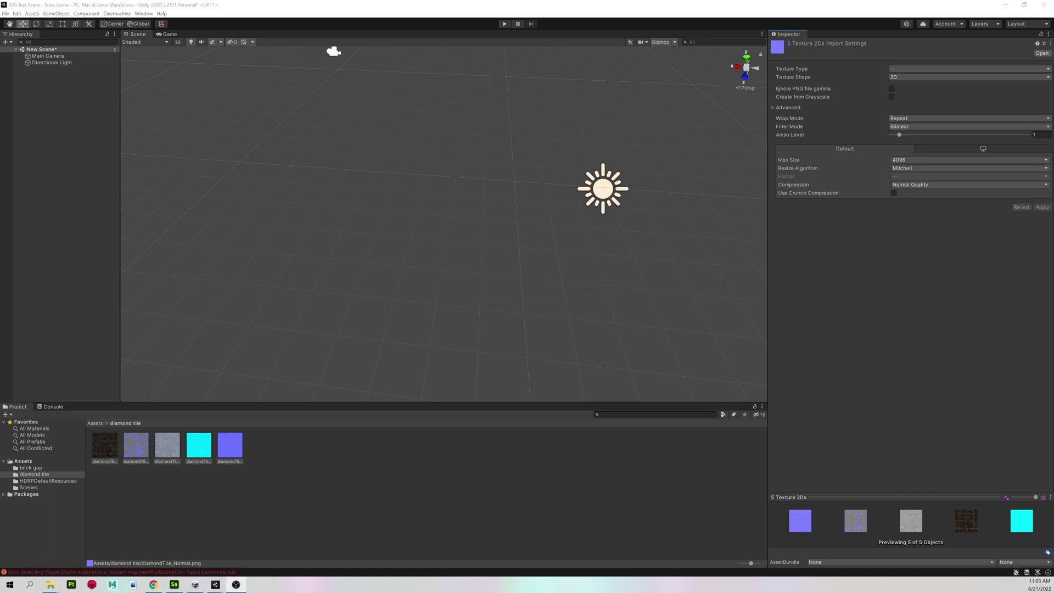
{"action": "left_click", "coordinate": [250, 472]}
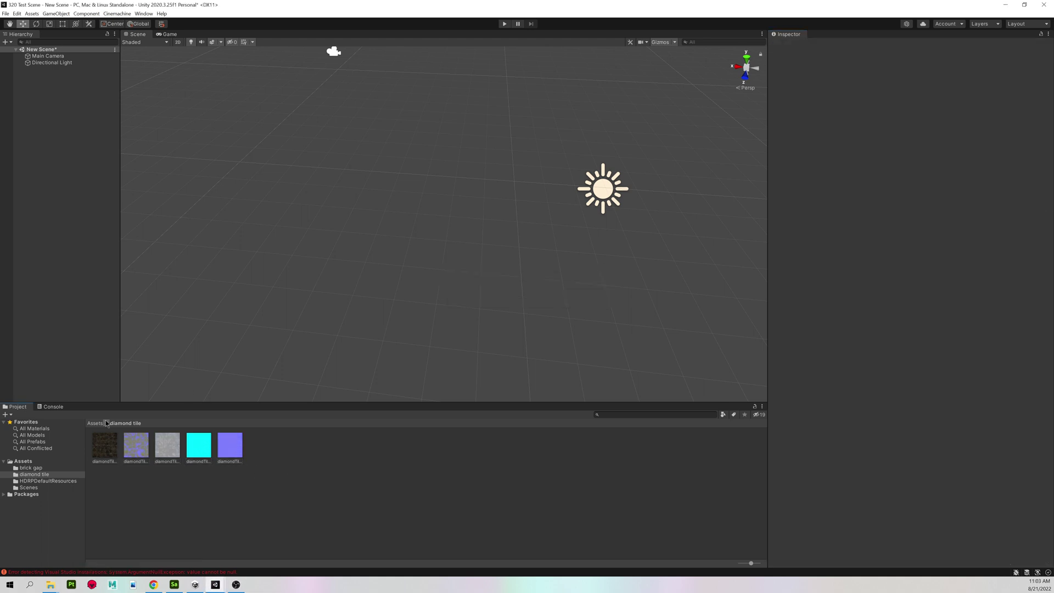
{"action": "left_click", "coordinate": [93, 423]}
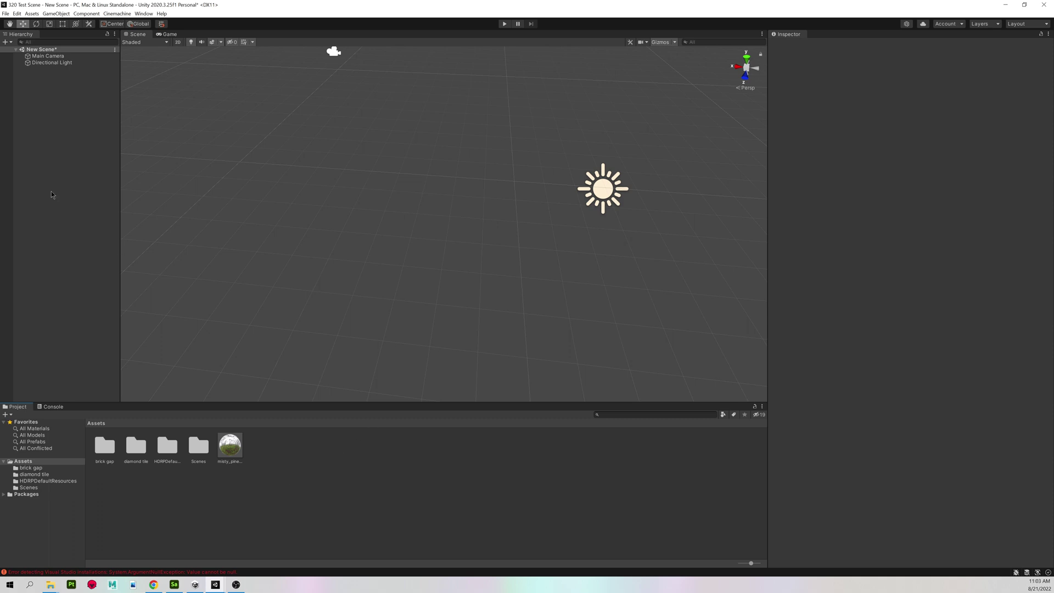
Add a 3D plane object to the scene.
{"action": "right_click", "coordinate": [50, 118]}
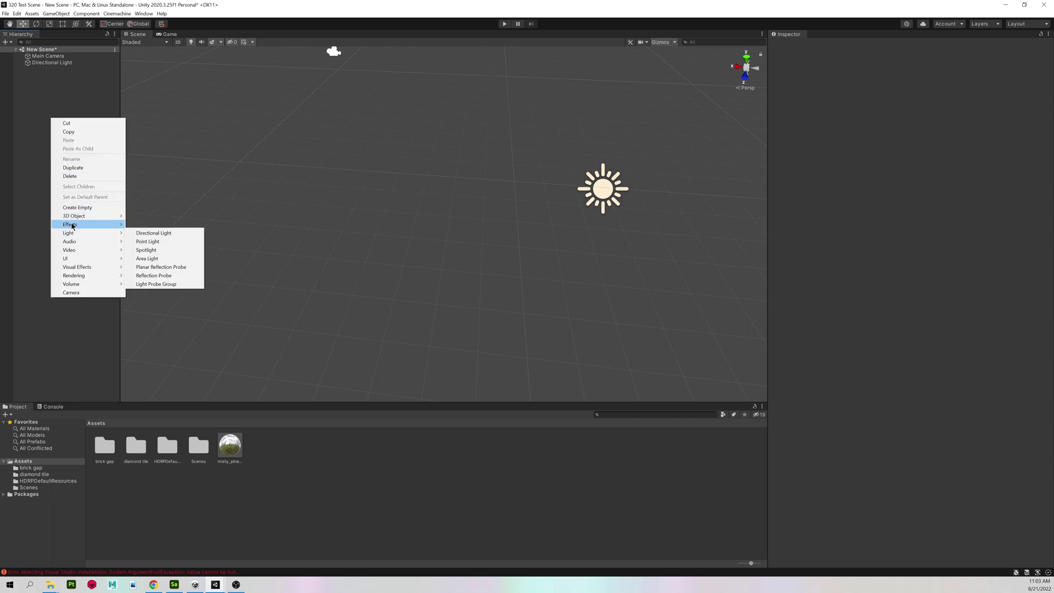
{"action": "mouse_move", "coordinate": [72, 218]}
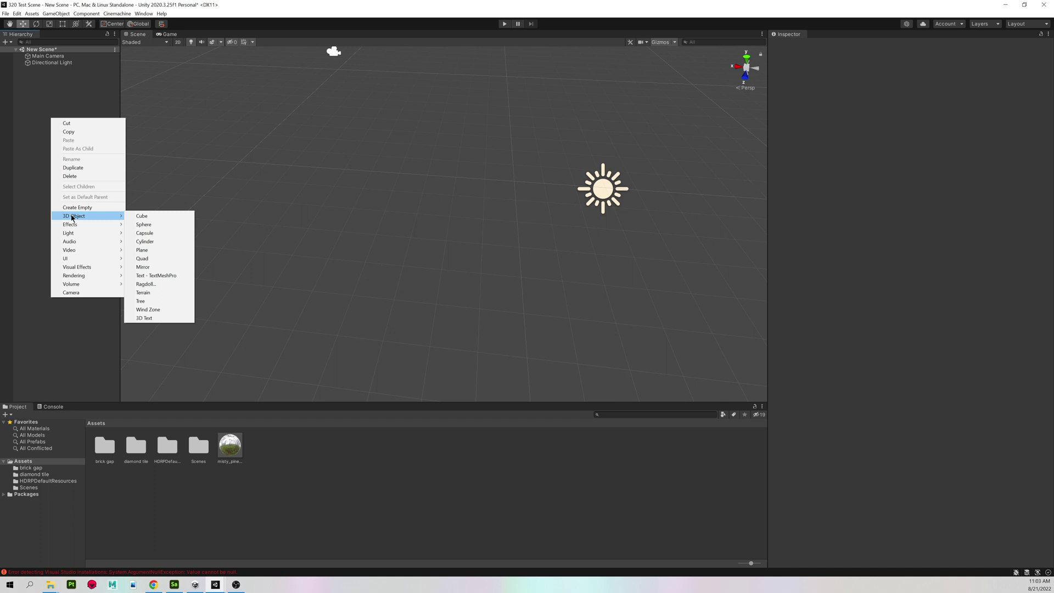
{"action": "left_click", "coordinate": [148, 250]}
{"action": "left_click_drag", "start_coordinate": [315, 244], "coordinate": [374, 206], "text": "alt"}
{"action": "middle_click_drag", "start_coordinate": [373, 251], "coordinate": [358, 193]}
{"action": "left_click_drag", "start_coordinate": [358, 193], "coordinate": [254, 264], "text": "alt"}
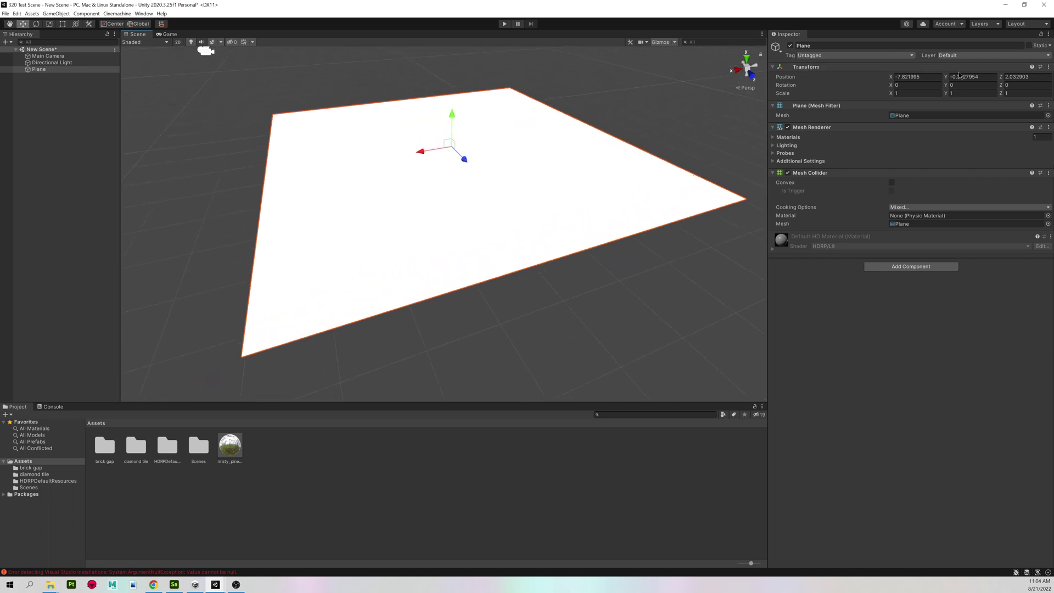
Set the plane's position to 0, 0, 0 and frame it in the Scene view.
{"action": "left_click", "coordinate": [923, 77]}
{"action": "type", "text": "0"}
{"action": "key", "text": "Tab"}
{"action": "type", "text": "0"}
{"action": "key", "text": "Tab"}
{"action": "type", "text": "0"}
{"action": "key", "text": "Return"}
{"action": "middle_click_drag", "start_coordinate": [393, 225], "coordinate": [397, 224]}
{"action": "key", "text": "f"}
{"action": "right_click_drag", "start_coordinate": [362, 231], "coordinate": [436, 242], "text": "alt"}
{"action": "middle_click_drag", "start_coordinate": [436, 242], "coordinate": [383, 198]}
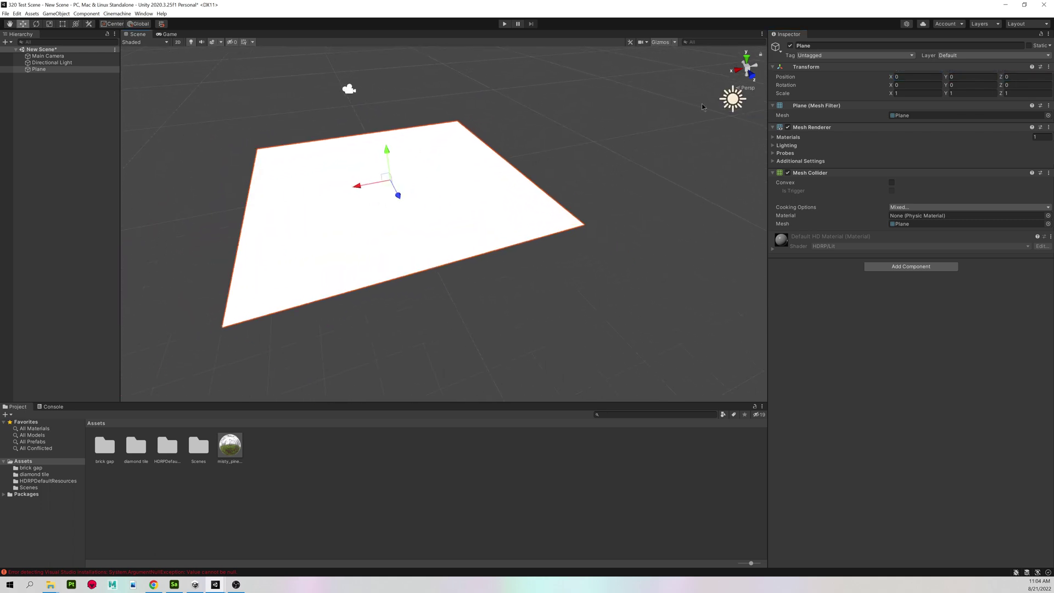
Set the directional light's position to 0, 0, 0.
{"action": "left_click", "coordinate": [732, 100]}
{"action": "left_click", "coordinate": [908, 76]}
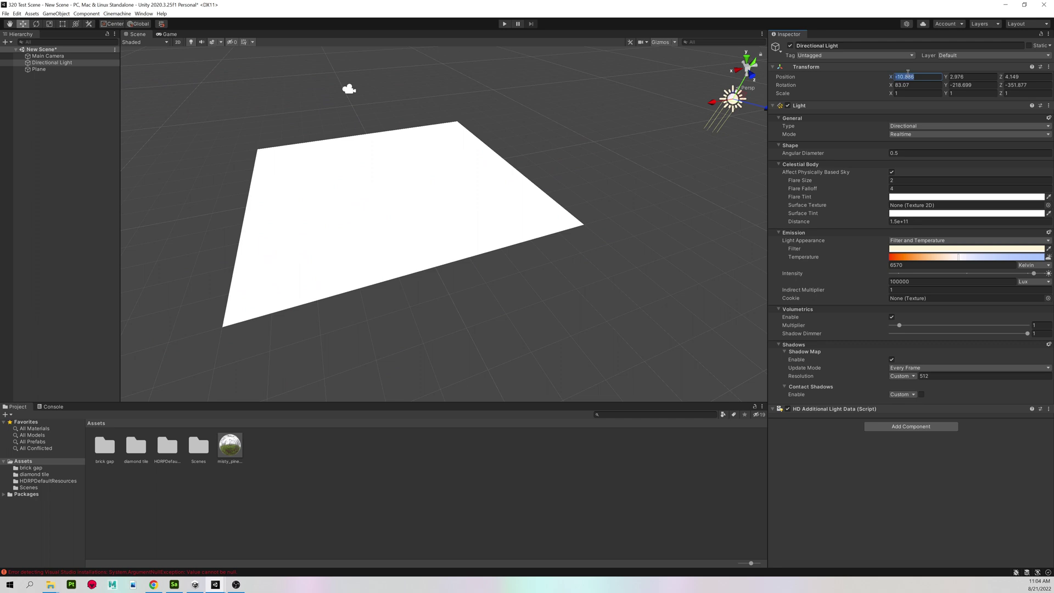
{"action": "type", "text": "0"}
{"action": "key", "text": "Tab"}
{"action": "type", "text": "0"}
{"action": "key", "text": "Tab"}
{"action": "type", "text": "0"}
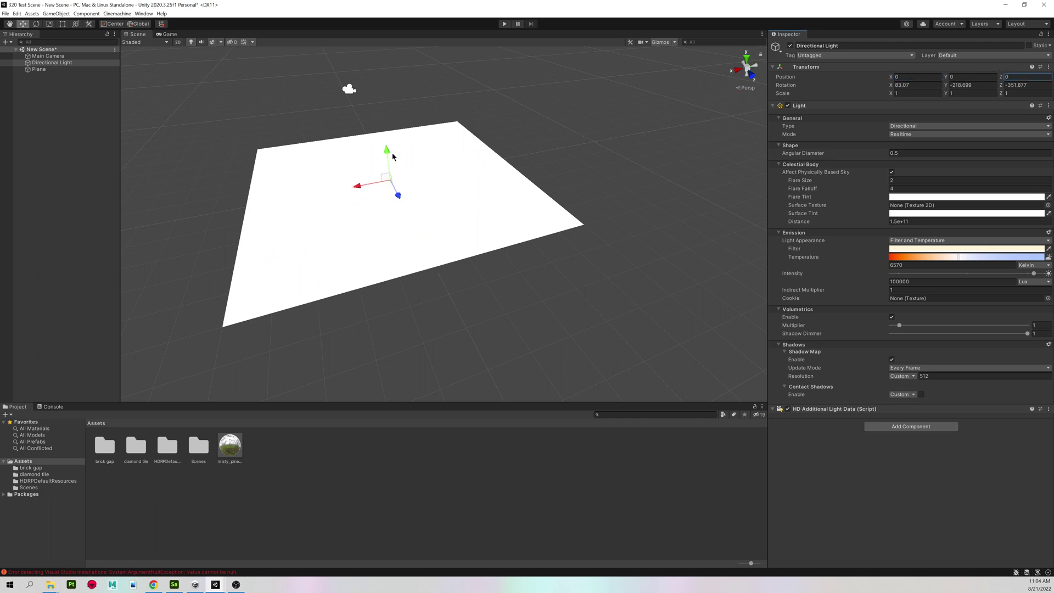
Raise the directional light above the plane to a Y position of 3.62, rotate it and deselect it.
{"action": "left_click_drag", "start_coordinate": [393, 157], "coordinate": [491, 139]}
{"action": "key", "text": "e"}
{"action": "mouse_move", "coordinate": [428, 137]}
{"action": "left_mouse_down"}
{"action": "mouse_move", "coordinate": [415, 134]}
{"action": "mouse_move", "coordinate": [438, 132]}
{"action": "left_mouse_up"}
{"action": "middle_click_drag", "start_coordinate": [150, 186], "coordinate": [151, 143]}
{"action": "scroll", "coordinate": [294, 171], "scroll_direction": "up", "scroll_amount": 2}
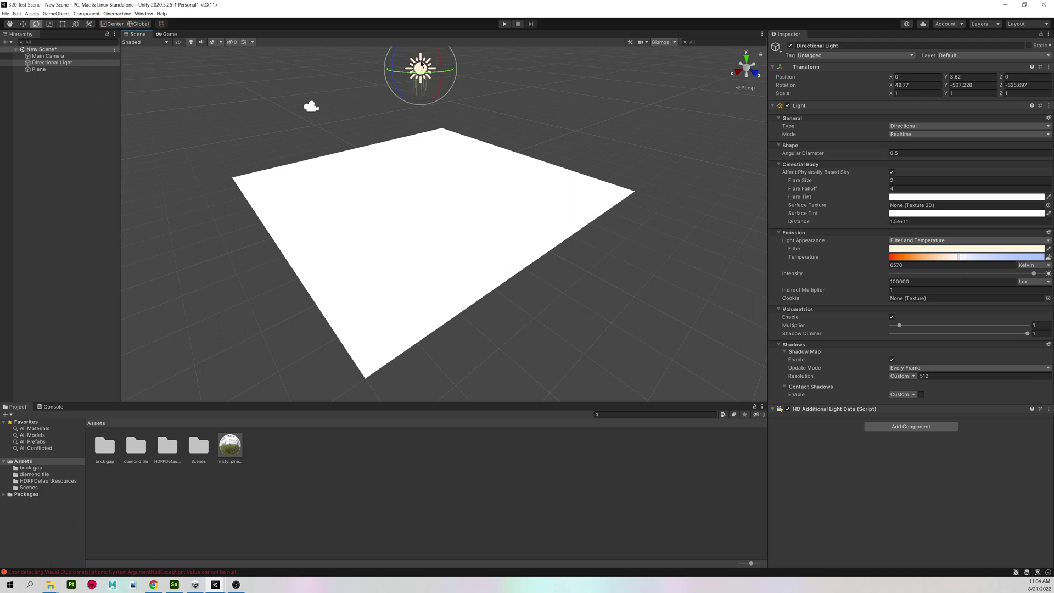
{"action": "left_click", "coordinate": [38, 109]}
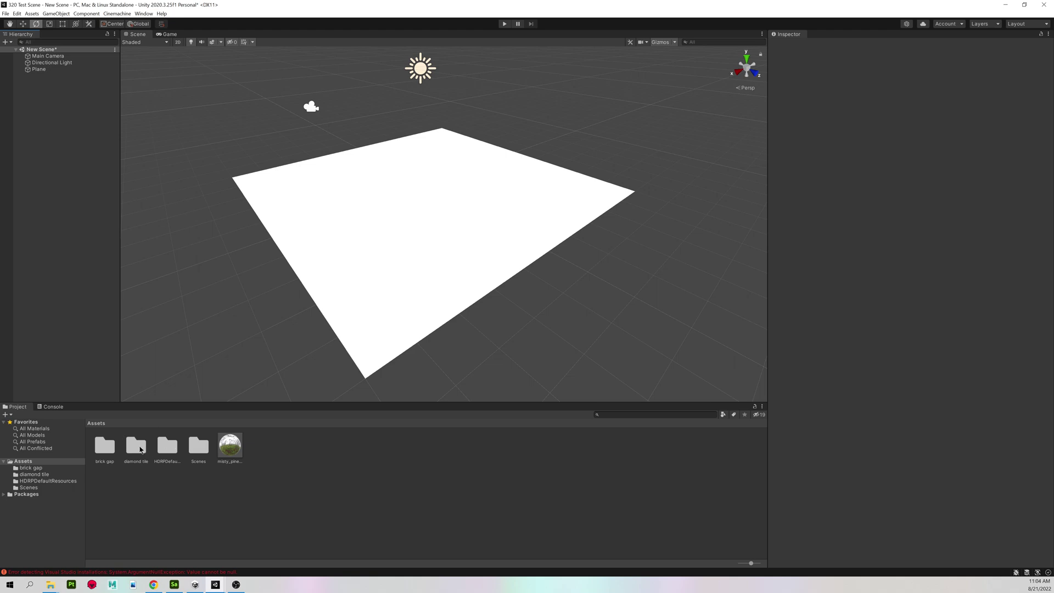
Create a material named brickGap in the brick gap folder.
{"action": "double_click", "coordinate": [105, 446]}
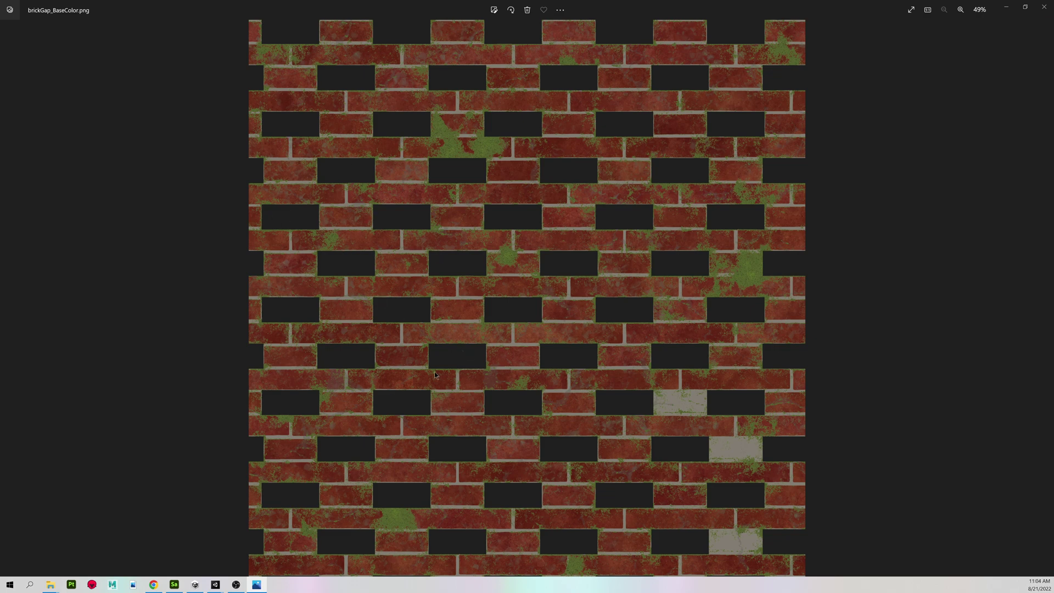
{"action": "left_click", "coordinate": [1043, 7]}
{"action": "left_click", "coordinate": [274, 451]}
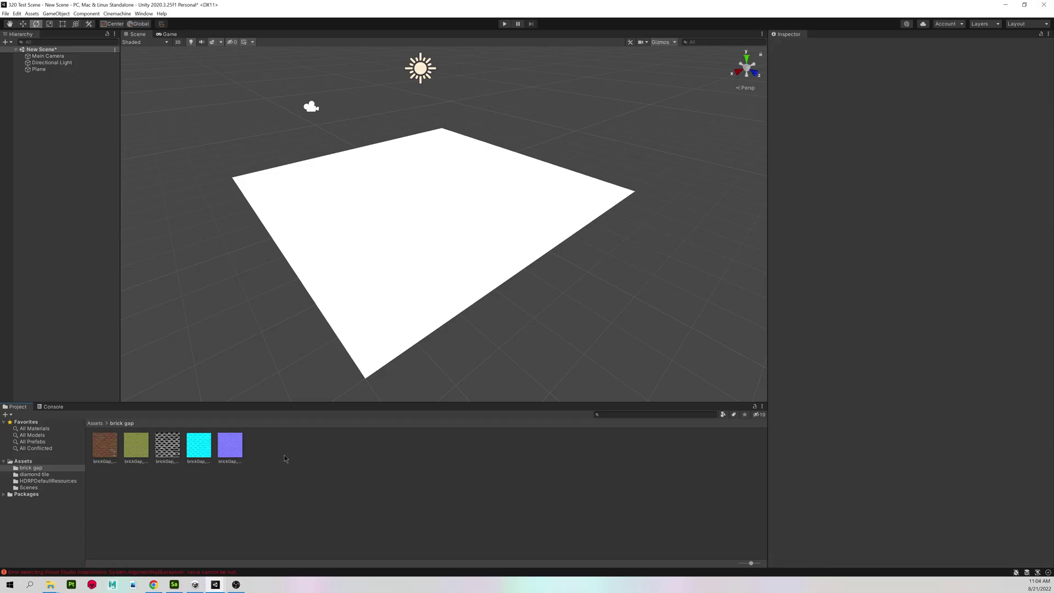
{"action": "right_click", "coordinate": [272, 448]}
{"action": "mouse_move", "coordinate": [291, 255]}
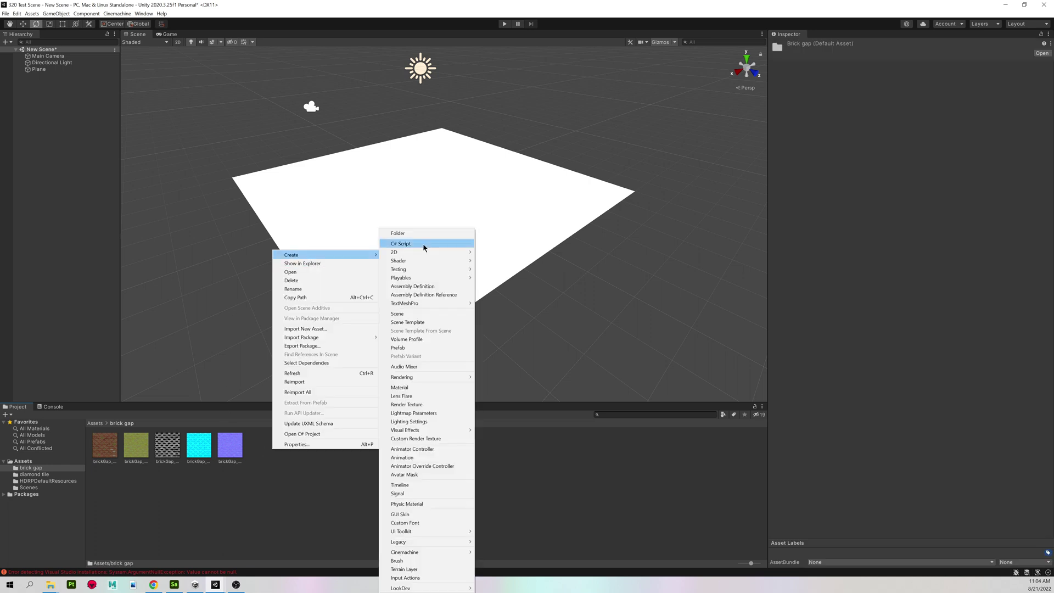
{"action": "left_click", "coordinate": [408, 388]}
{"action": "type", "text": "bric"}
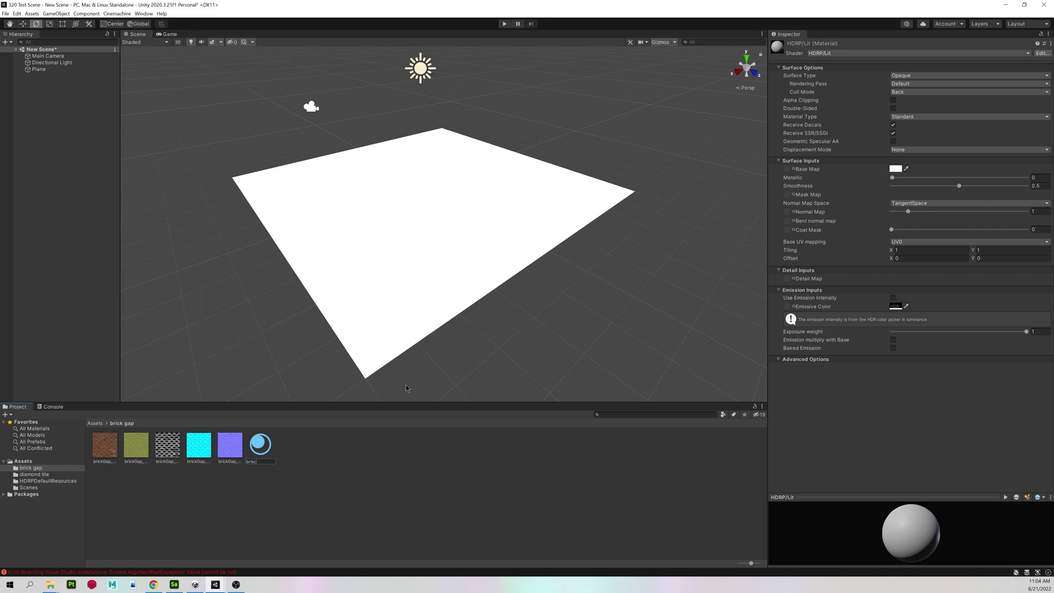
{"action": "type", "text": "kGap"}
{"action": "key", "text": "Return"}
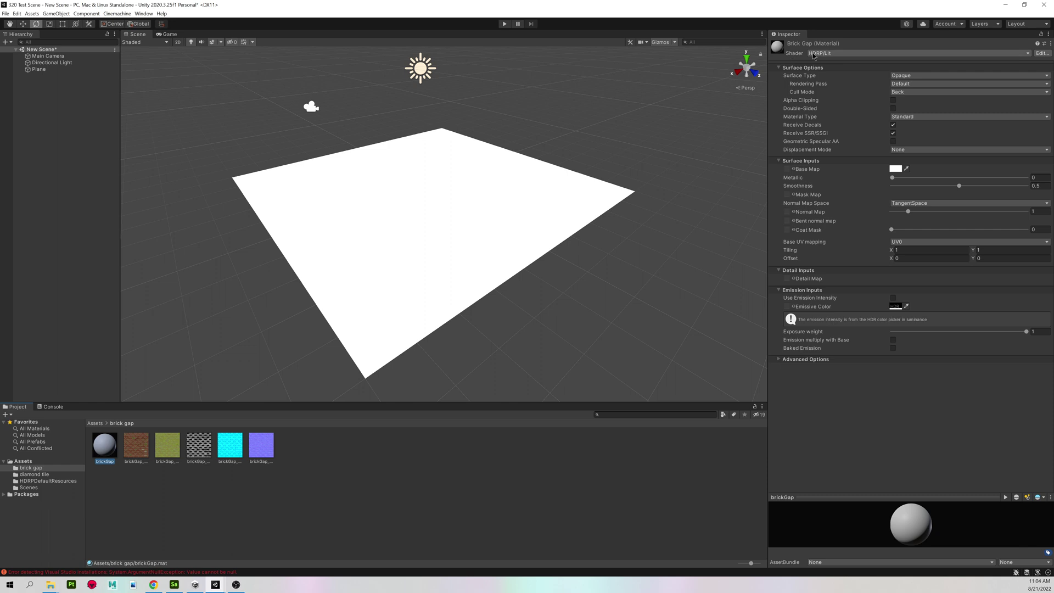
Change the brickGap material's shader to HDRP/LitTessellation.
{"action": "left_click", "coordinate": [835, 54]}
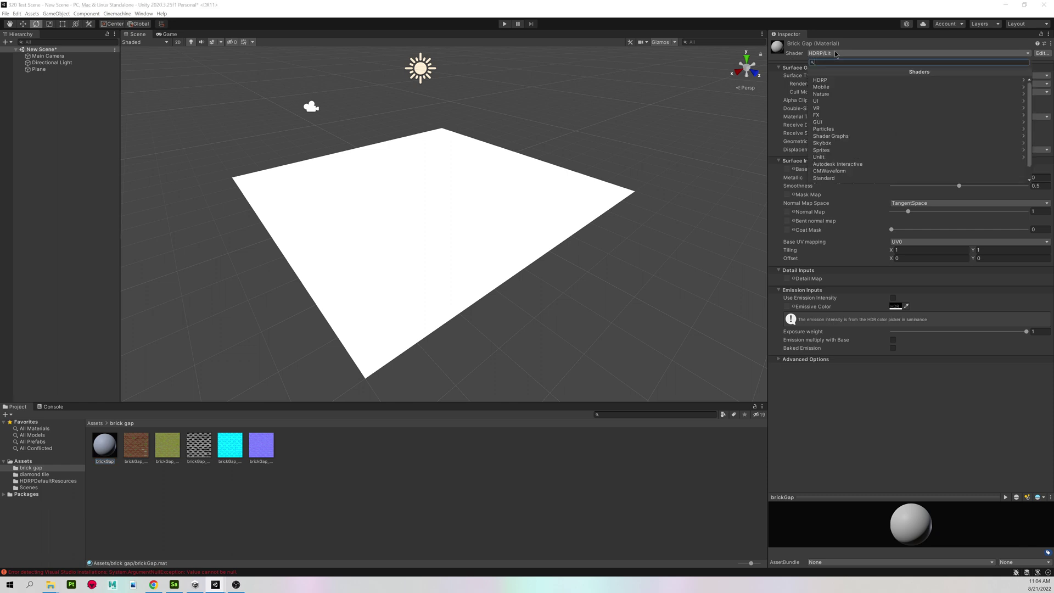
{"action": "left_click", "coordinate": [825, 81]}
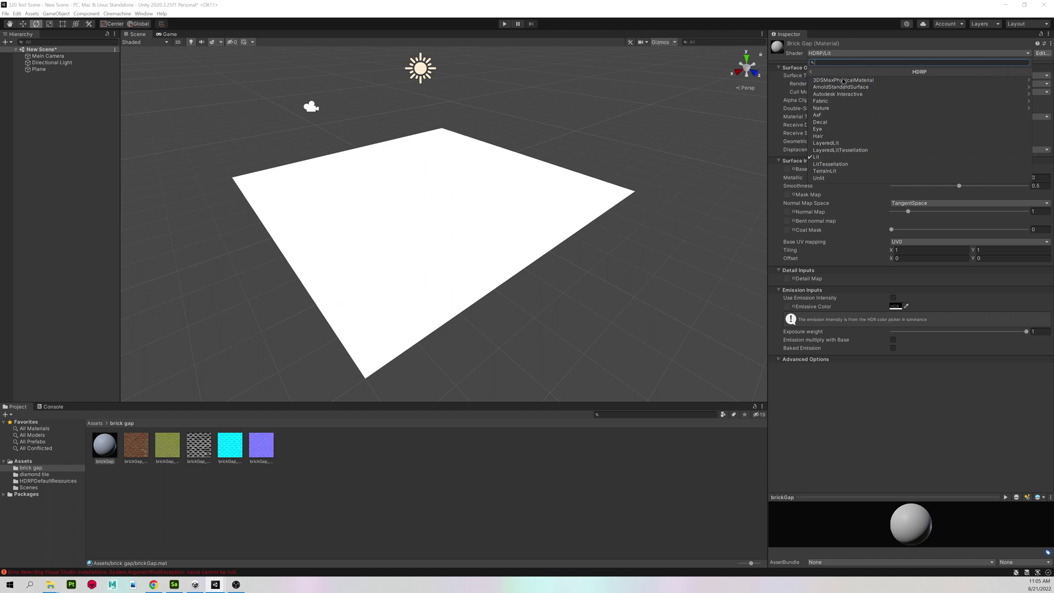
{"action": "left_click", "coordinate": [830, 158]}
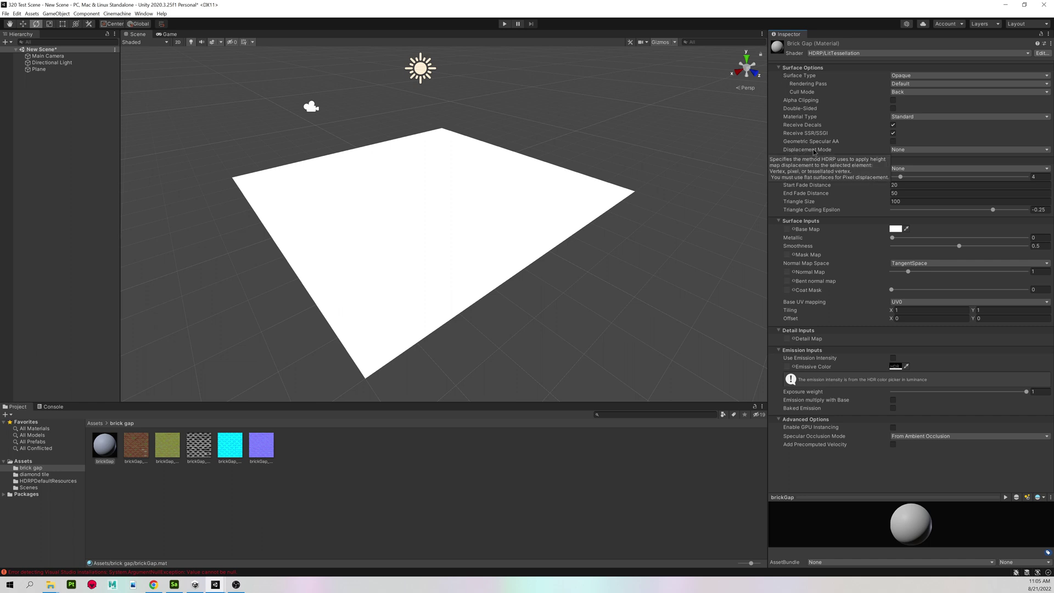
Set the material's displacement mode to Tessellation displacement and its tessellation mode to Phong.
{"action": "left_click", "coordinate": [904, 150]}
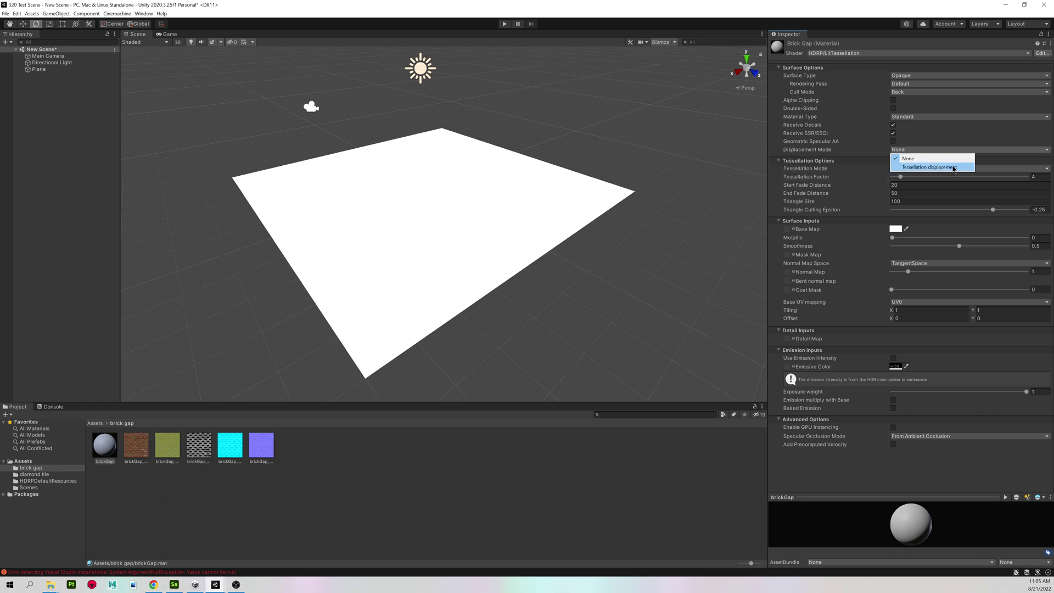
{"action": "left_click", "coordinate": [929, 167]}
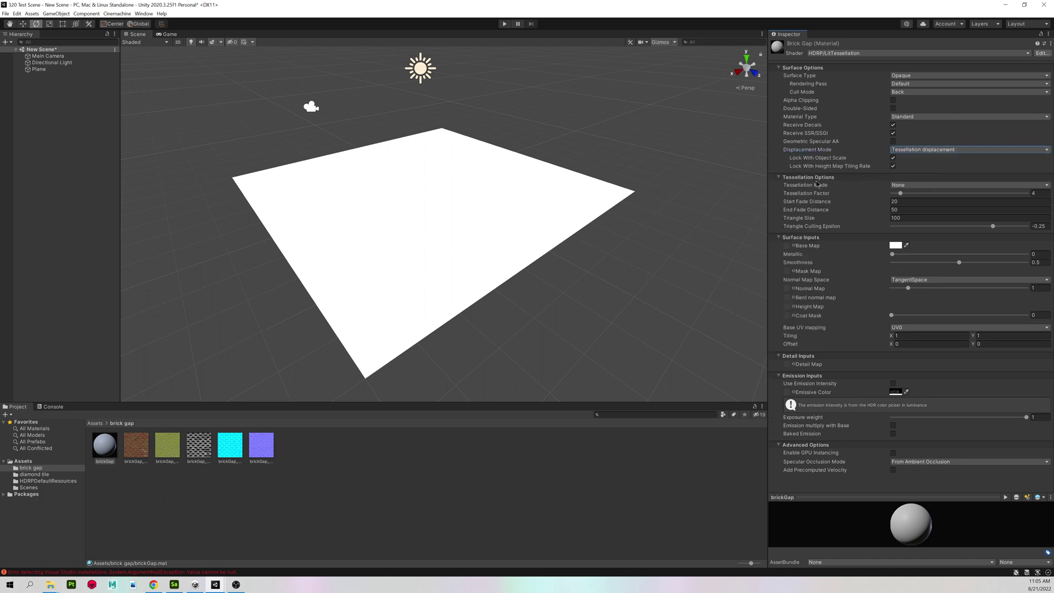
{"action": "left_click", "coordinate": [904, 185]}
{"action": "left_click", "coordinate": [921, 202]}
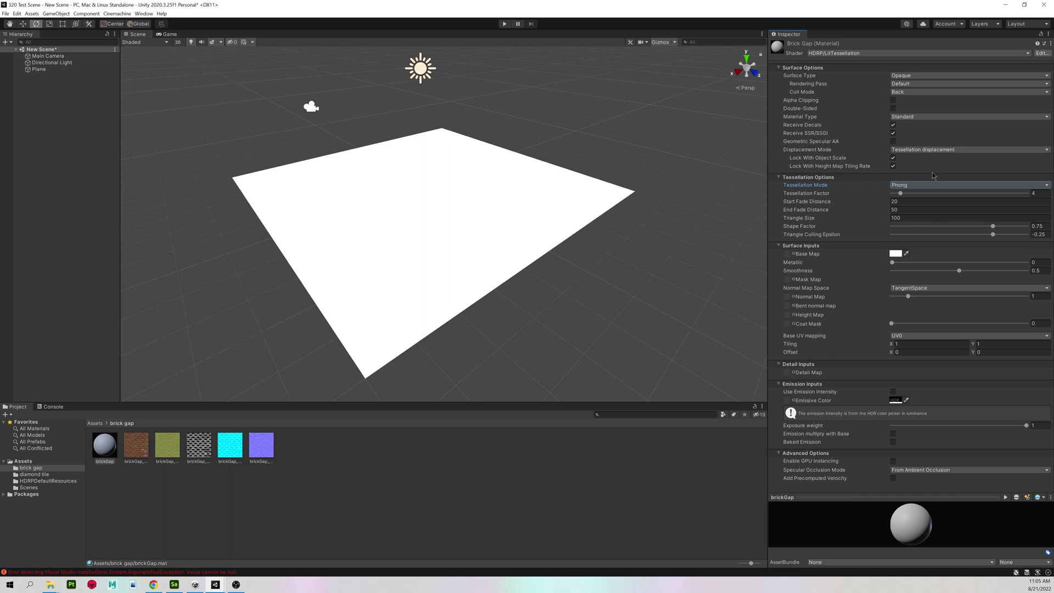
Assign the brick base color texture to the brickGap material's Base Map and apply the material to the plane.
{"action": "left_click", "coordinate": [103, 445]}
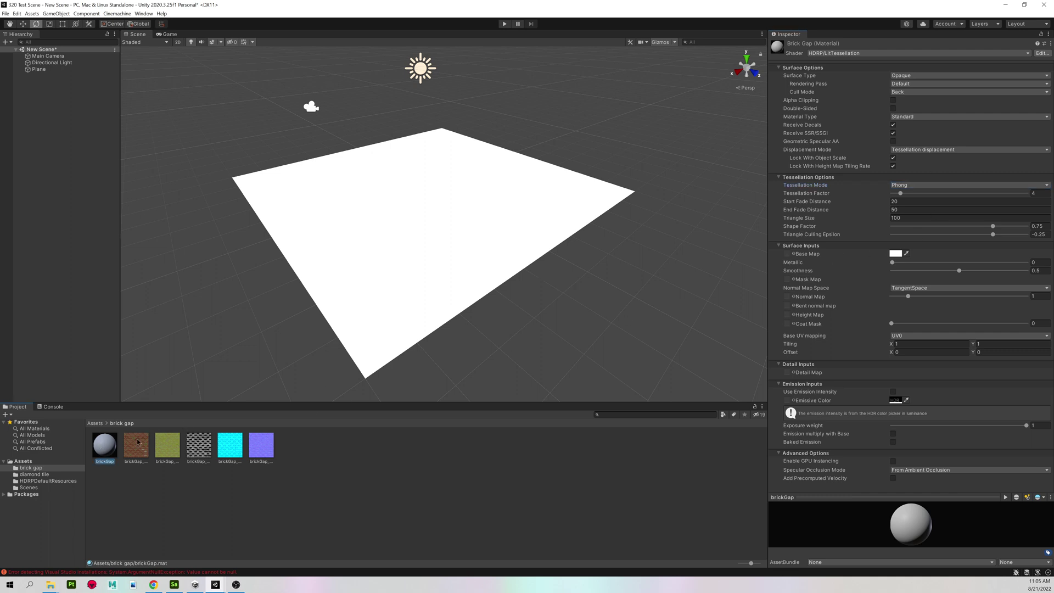
{"action": "left_click", "coordinate": [133, 455]}
{"action": "left_click_drag", "start_coordinate": [132, 454], "coordinate": [800, 209]}
{"action": "left_click_drag", "start_coordinate": [784, 266], "coordinate": [786, 257]}
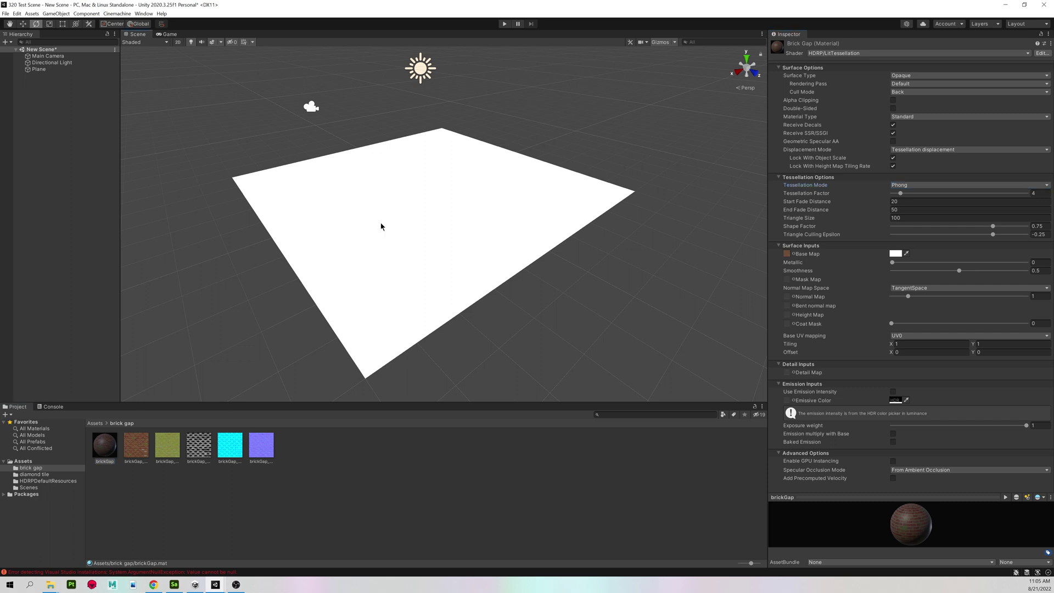
{"action": "left_click", "coordinate": [273, 341]}
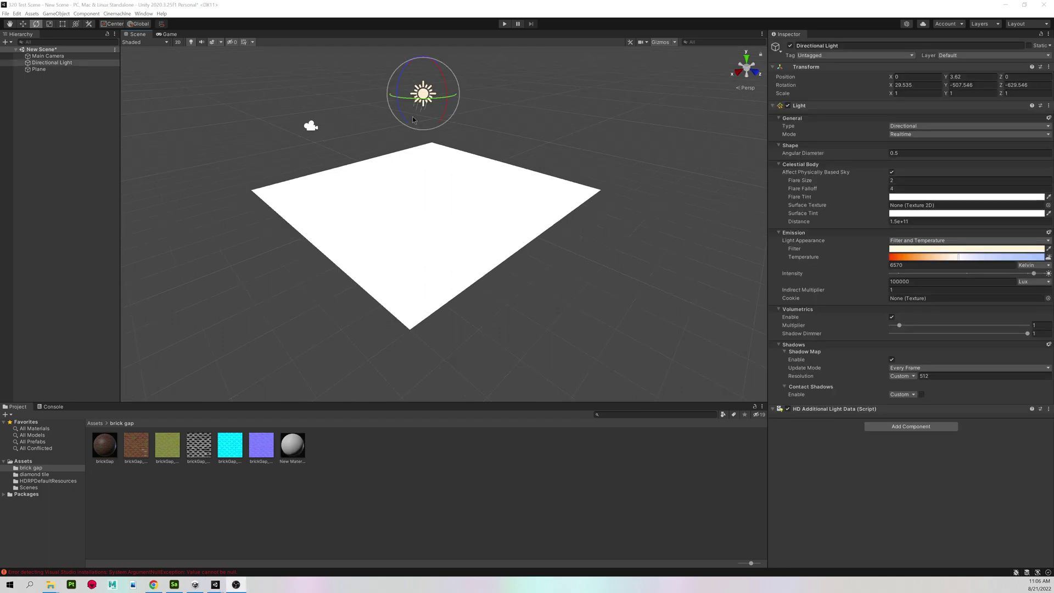
Set the directional light's intensity to 10 Lux.
{"action": "left_click", "coordinate": [375, 96]}
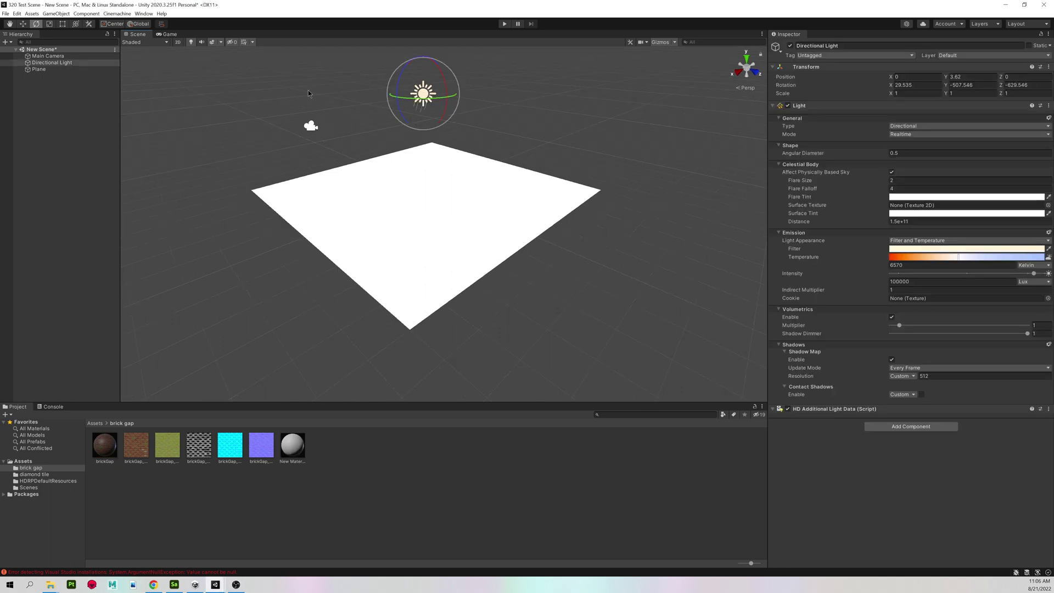
{"action": "left_click", "coordinate": [428, 91]}
{"action": "mouse_move", "coordinate": [411, 168]}
{"action": "left_mouse_down", "text": "alt"}
{"action": "mouse_move", "coordinate": [426, 190]}
{"action": "mouse_move", "coordinate": [417, 175]}
{"action": "left_mouse_up", "text": "alt"}
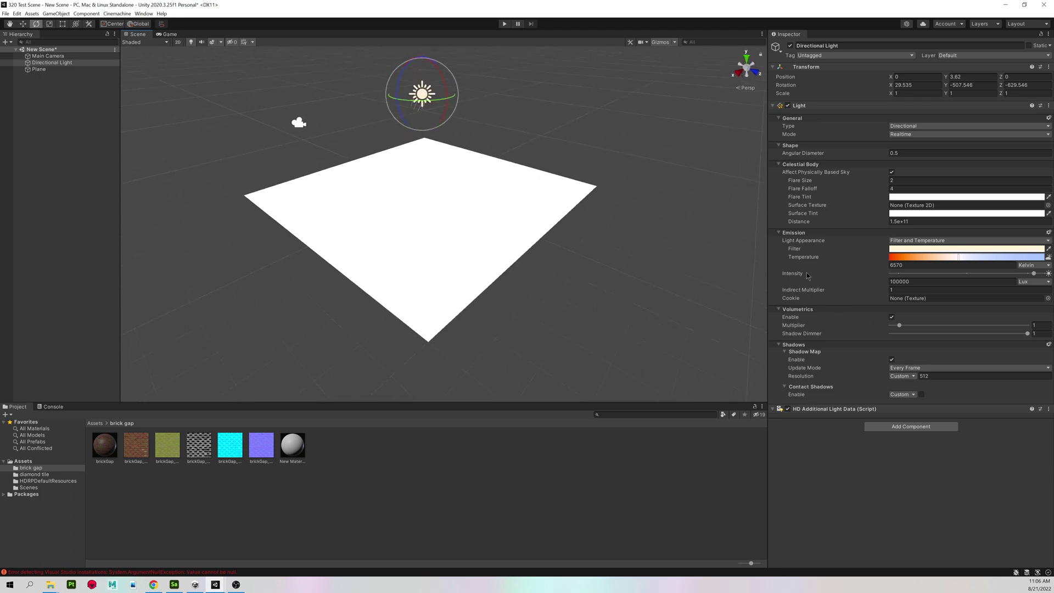
{"action": "left_click", "coordinate": [919, 281]}
{"action": "type", "text": "10"}
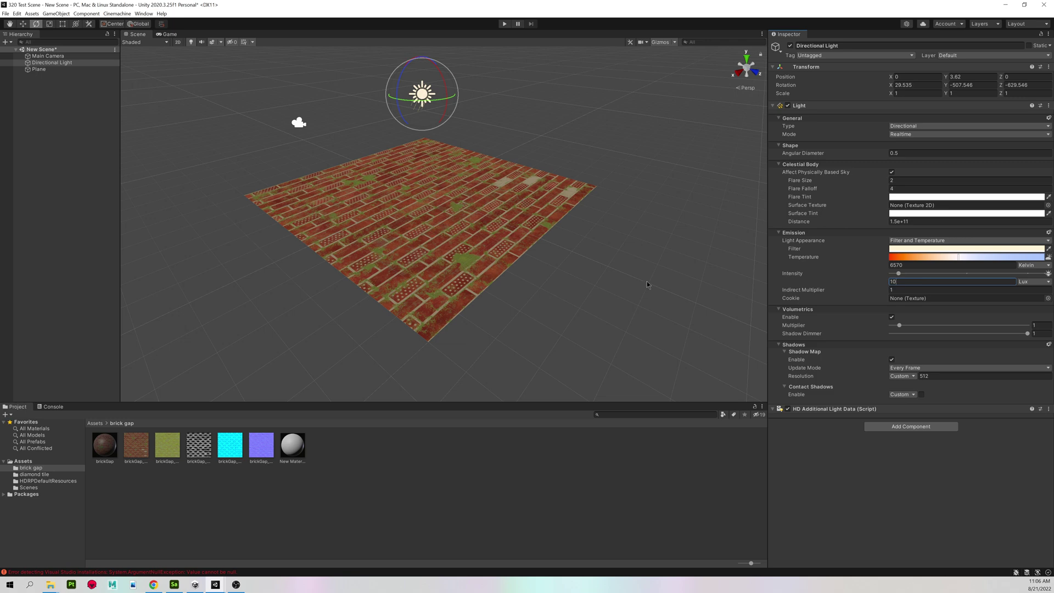
Rotate the directional light to adjust how it falls on the brick plane and view the surface up close.
{"action": "left_click_drag", "start_coordinate": [648, 284], "coordinate": [352, 200], "text": "alt"}
{"action": "right_click_drag", "start_coordinate": [353, 200], "coordinate": [460, 202], "text": "alt"}
{"action": "middle_click_drag", "start_coordinate": [461, 202], "coordinate": [461, 244], "text": "alt"}
{"action": "mouse_move", "coordinate": [415, 91]}
{"action": "left_mouse_down"}
{"action": "mouse_move", "coordinate": [364, 33]}
{"action": "mouse_move", "coordinate": [423, 87]}
{"action": "mouse_move", "coordinate": [381, 100]}
{"action": "mouse_move", "coordinate": [421, 128]}
{"action": "mouse_move", "coordinate": [413, 110]}
{"action": "left_mouse_up"}
{"action": "left_click_drag", "start_coordinate": [324, 230], "coordinate": [455, 252], "text": "alt"}
{"action": "middle_click_drag", "start_coordinate": [455, 252], "coordinate": [462, 195]}
{"action": "left_click_drag", "start_coordinate": [462, 196], "coordinate": [219, 340], "text": "alt"}
Assign the brick gap detail, height, mask and normal textures to the matching map inputs of the brickGap material.
{"action": "left_click", "coordinate": [107, 450]}
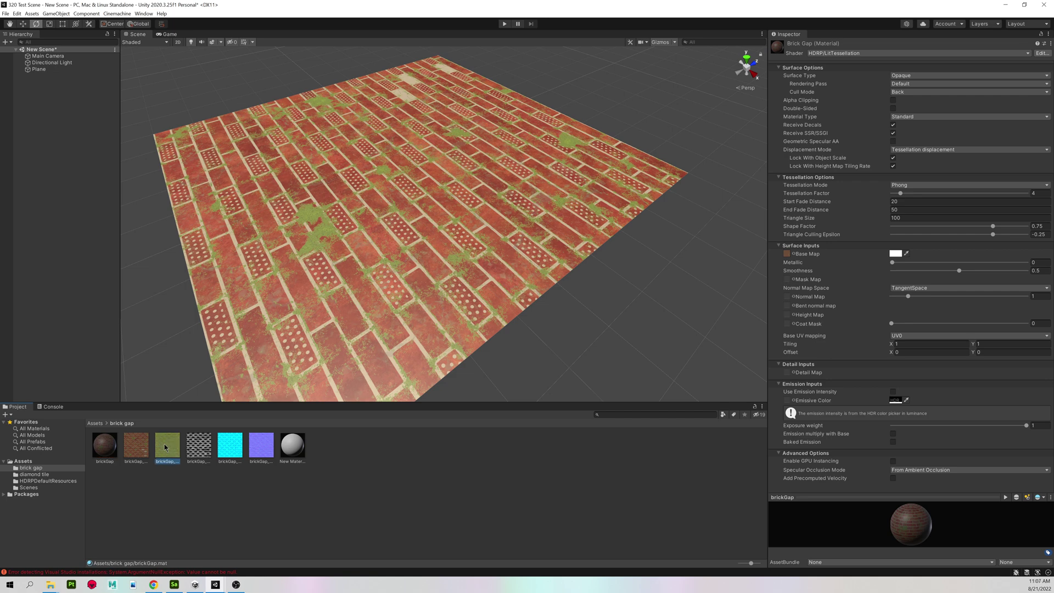
{"action": "mouse_move", "coordinate": [782, 384]}
{"action": "left_mouse_down"}
{"action": "mouse_move", "coordinate": [788, 366]}
{"action": "mouse_move", "coordinate": [787, 377]}
{"action": "left_mouse_up"}
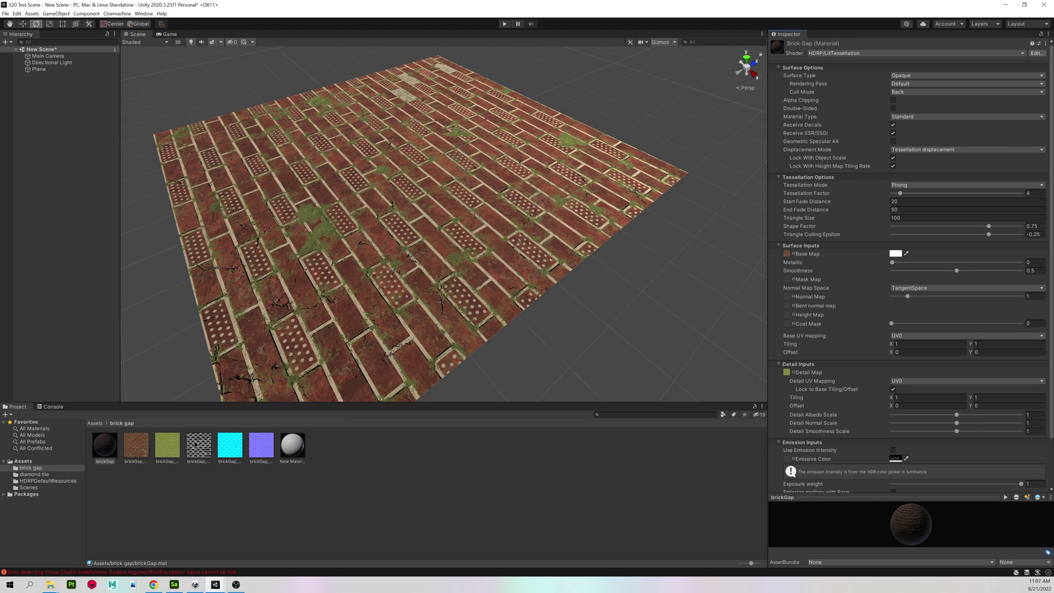
{"action": "left_click_drag", "start_coordinate": [195, 444], "coordinate": [791, 317]}
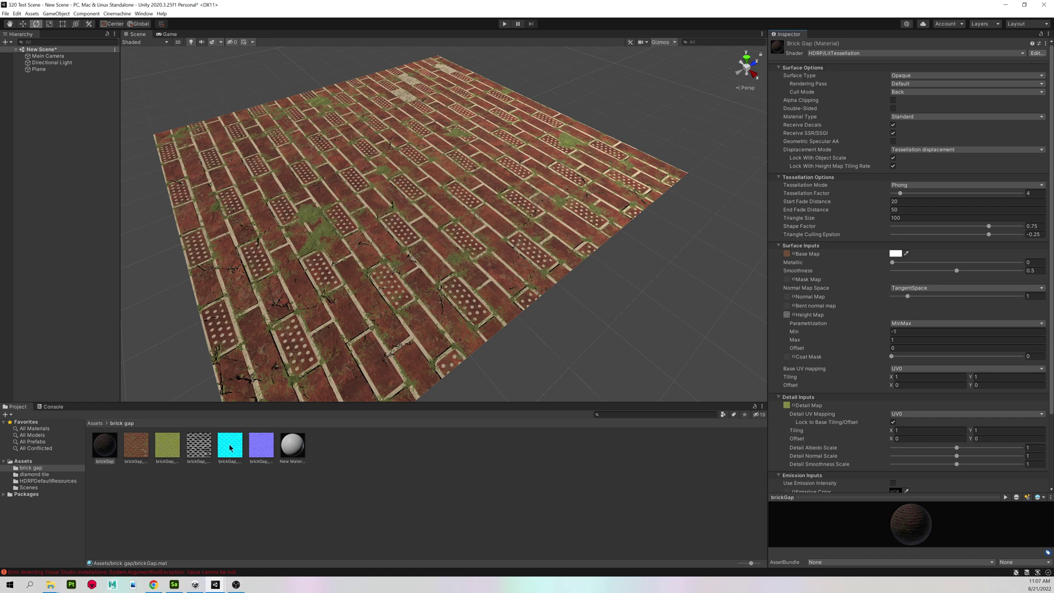
{"action": "left_click_drag", "start_coordinate": [230, 447], "coordinate": [787, 281]}
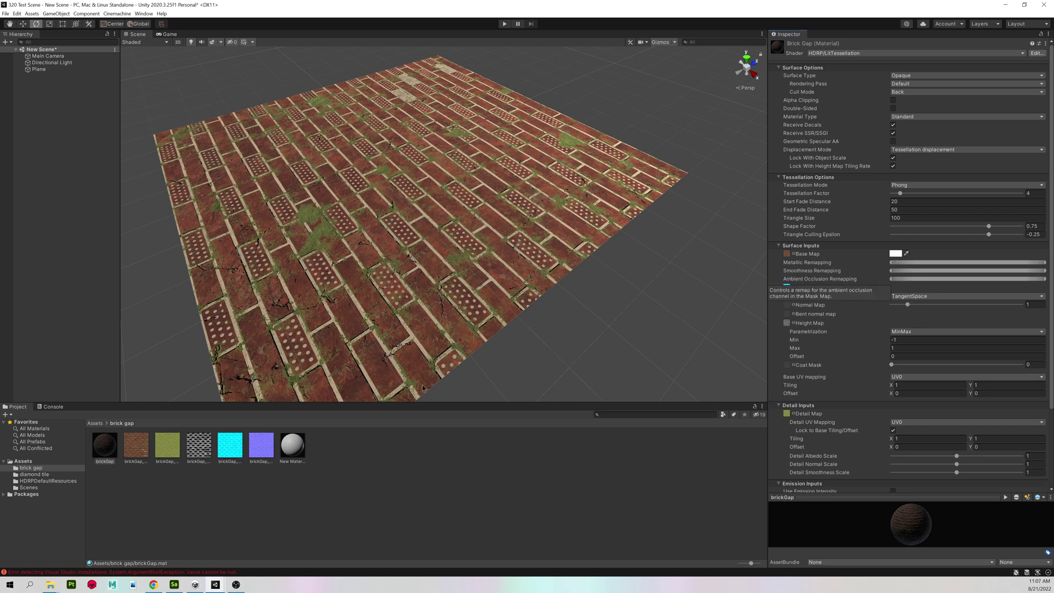
{"action": "left_click_drag", "start_coordinate": [252, 448], "coordinate": [787, 305]}
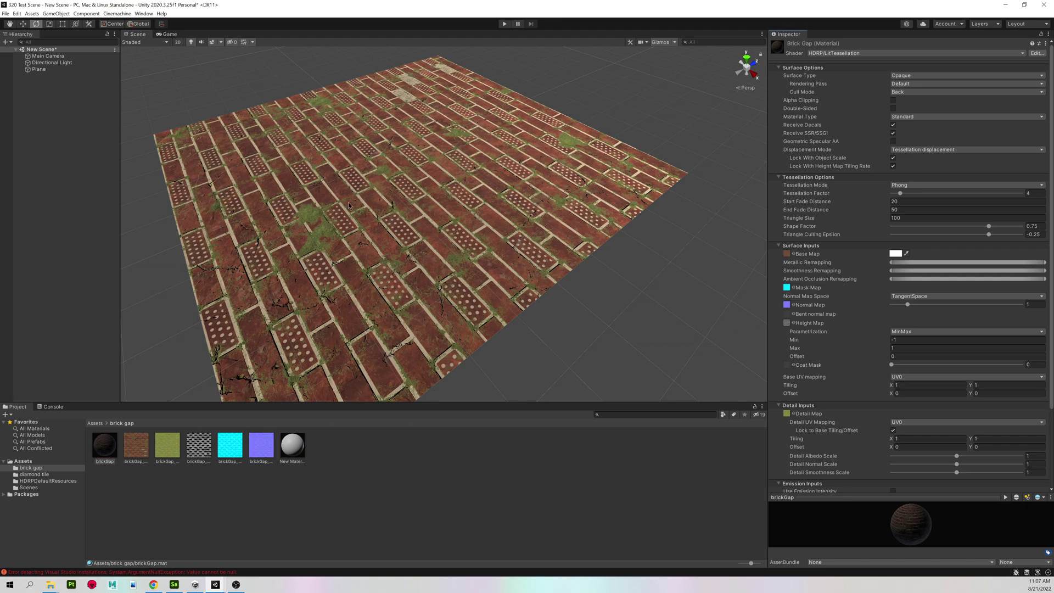
Enable alpha clipping on the brickGap material to cut out the gaps between the bricks.
{"action": "scroll", "coordinate": [341, 199], "scroll_direction": "up", "scroll_amount": 6}
{"action": "left_click_drag", "start_coordinate": [341, 199], "coordinate": [497, 205], "text": "alt"}
{"action": "right_click_drag", "start_coordinate": [498, 206], "coordinate": [441, 216]}
{"action": "key", "text": "s"}
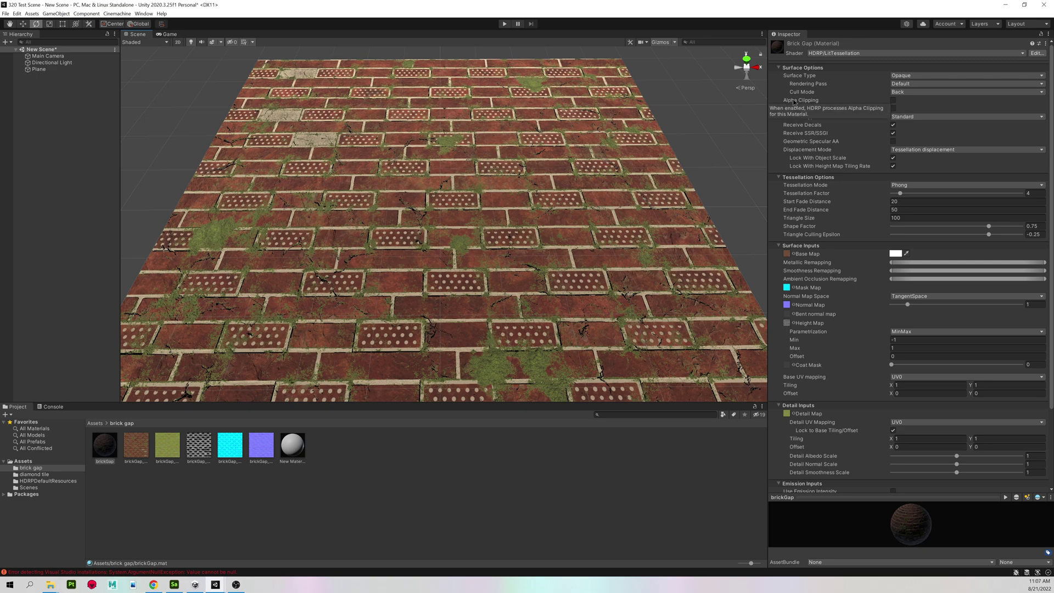
{"action": "left_click", "coordinate": [893, 100]}
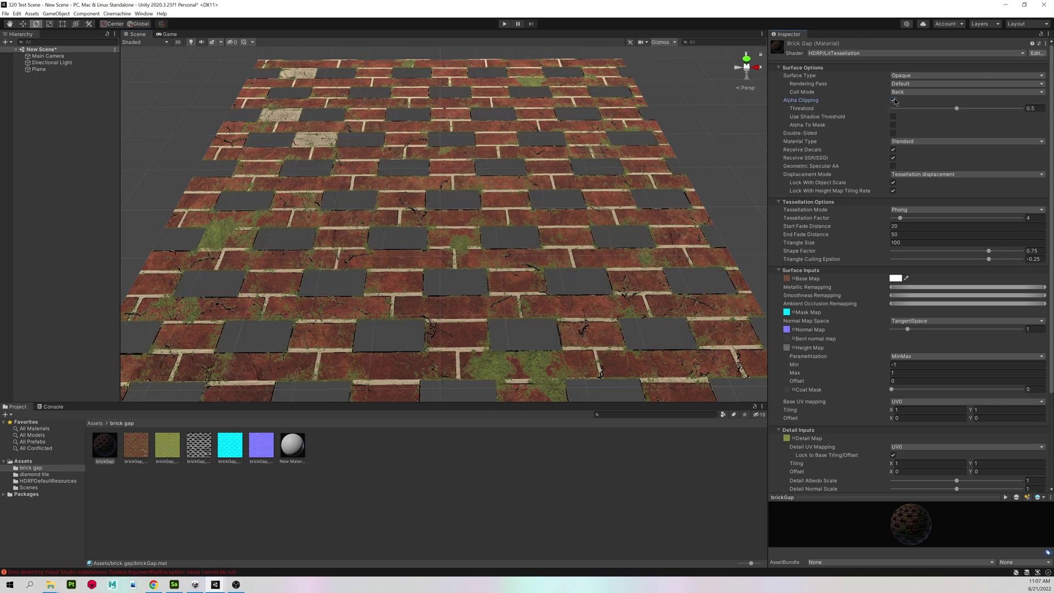
Lower the alpha clipping threshold of the brickGap material to 0.162.
{"action": "left_click_drag", "start_coordinate": [451, 232], "coordinate": [511, 191], "text": "alt"}
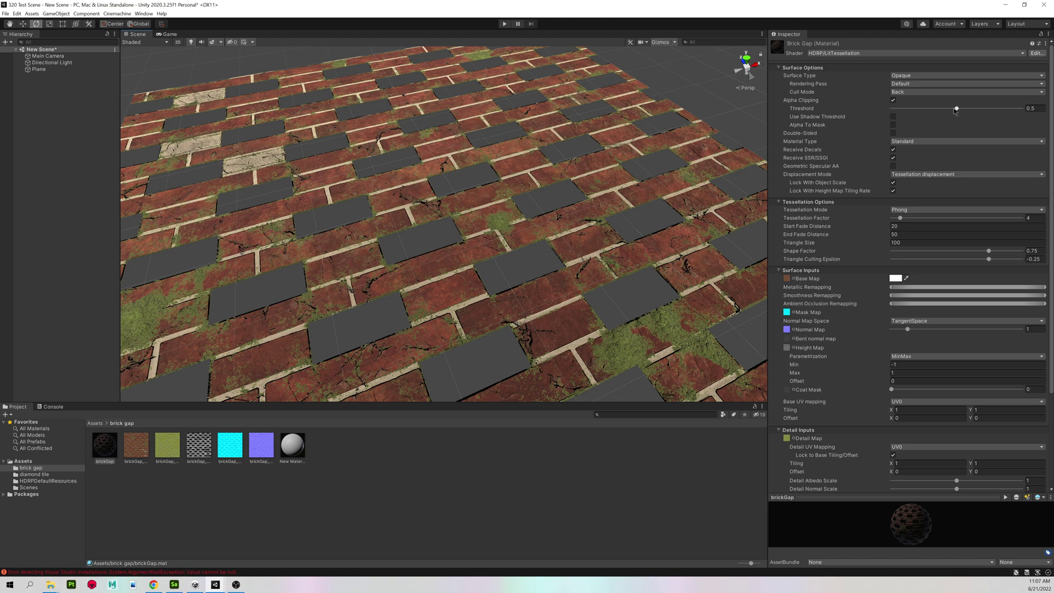
{"action": "left_click_drag", "start_coordinate": [956, 110], "coordinate": [913, 112]}
{"action": "left_click_drag", "start_coordinate": [541, 225], "coordinate": [482, 198], "text": "alt"}
{"action": "key", "text": "e"}
Set the brickGap height map's parametrization to Amplitude with an amplitude of 47.81.
{"action": "left_click", "coordinate": [110, 445]}
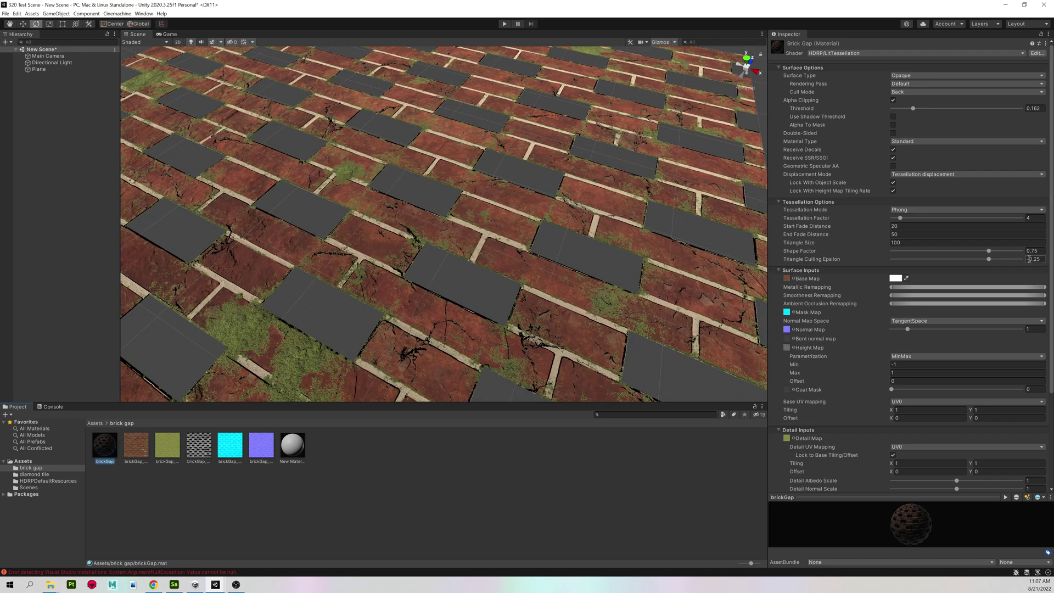
{"action": "scroll", "coordinate": [835, 186], "scroll_direction": "down", "scroll_amount": 3}
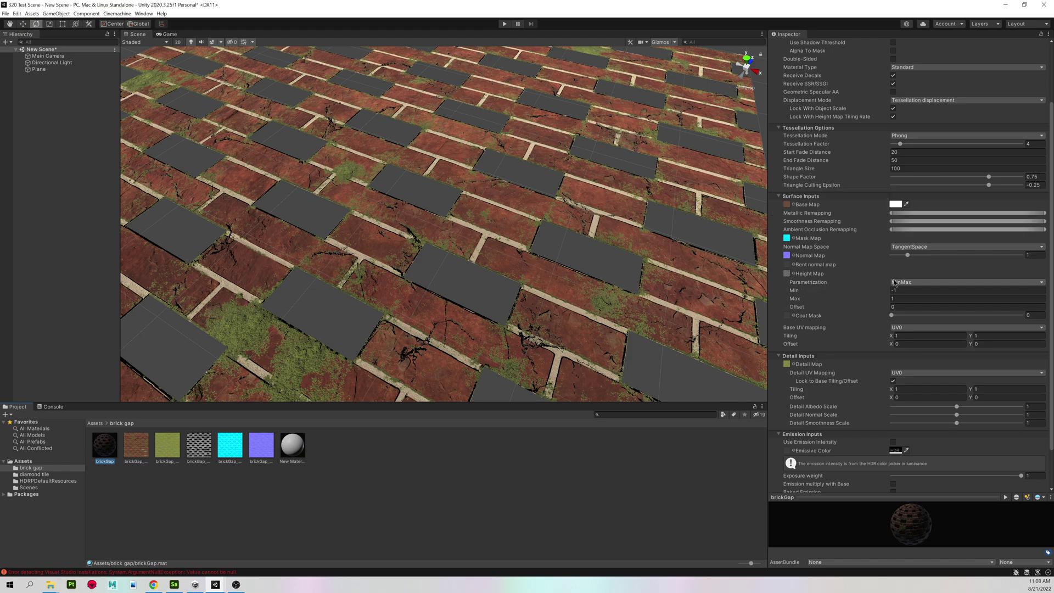
{"action": "left_click", "coordinate": [917, 281]}
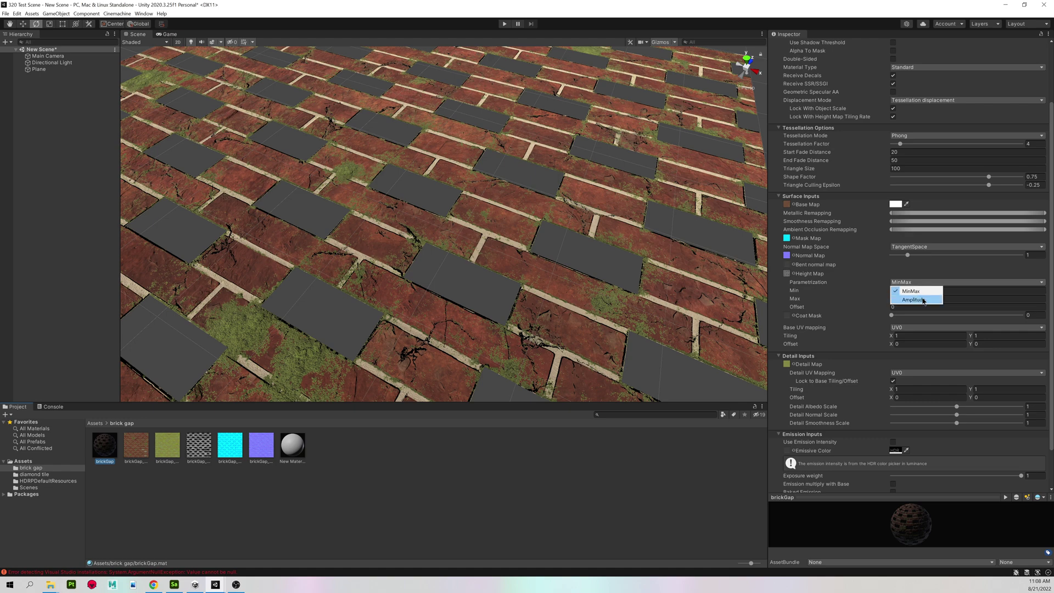
{"action": "left_click", "coordinate": [923, 299]}
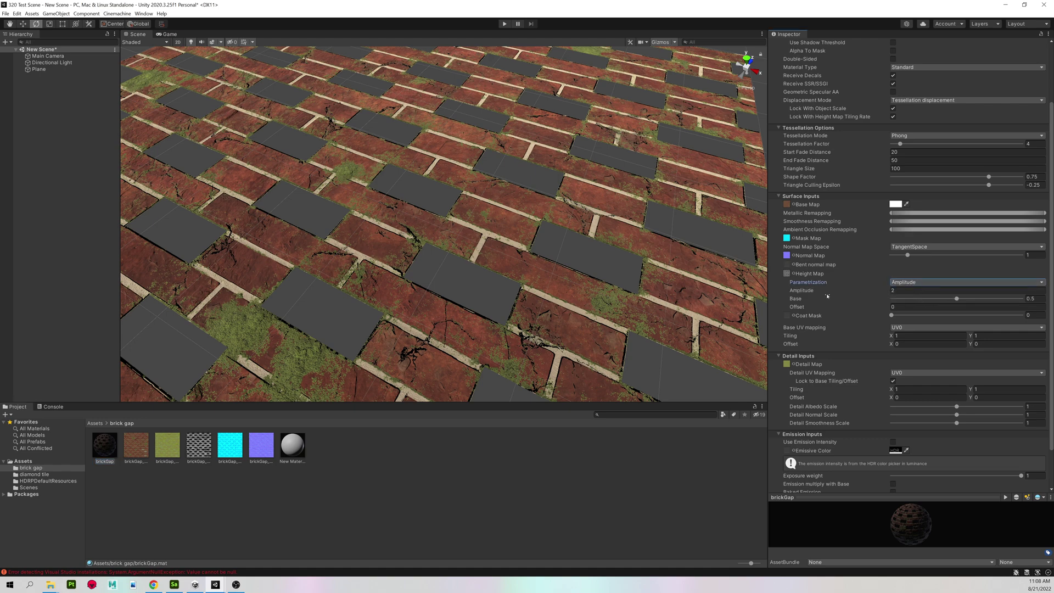
{"action": "left_click_drag", "start_coordinate": [803, 293], "coordinate": [719, 323]}
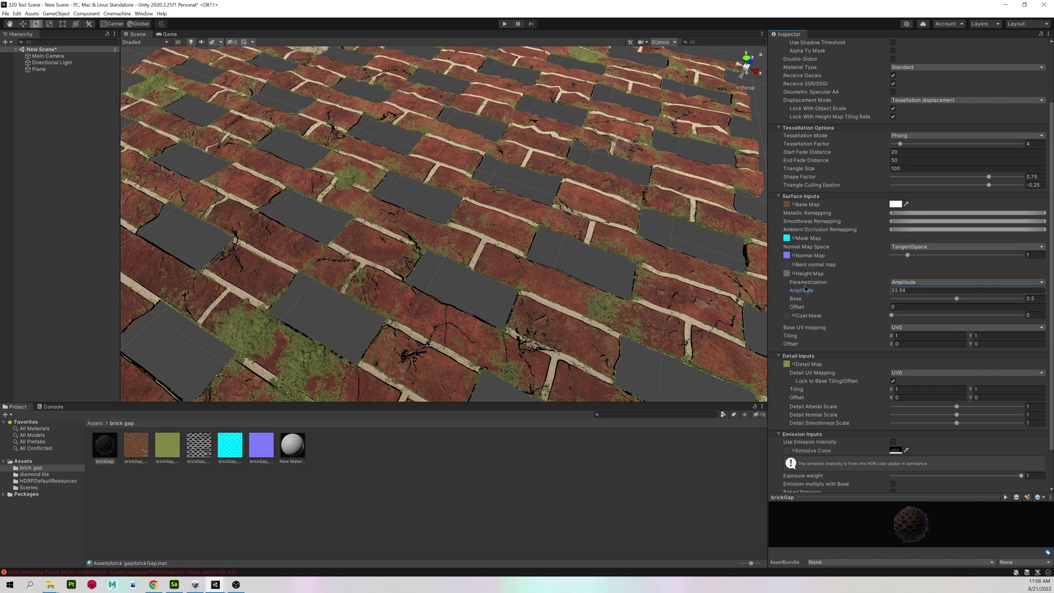
{"action": "left_click_drag", "start_coordinate": [795, 292], "coordinate": [671, 278]}
{"action": "left_click_drag", "start_coordinate": [417, 237], "coordinate": [460, 180], "text": "alt"}
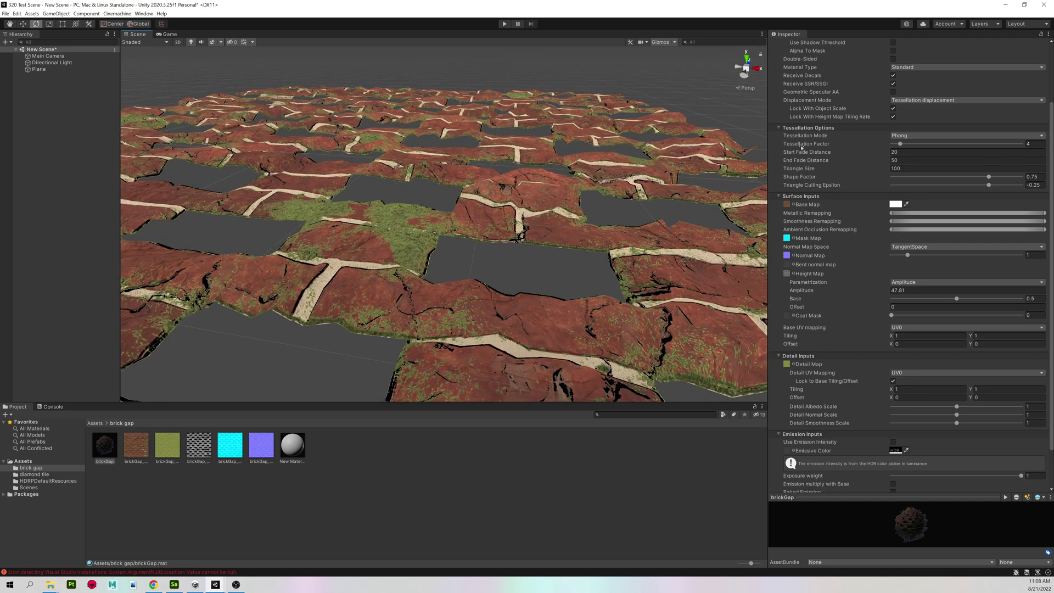
Raise the brickGap material's tessellation factor to 64.
{"action": "mouse_move", "coordinate": [806, 148]}
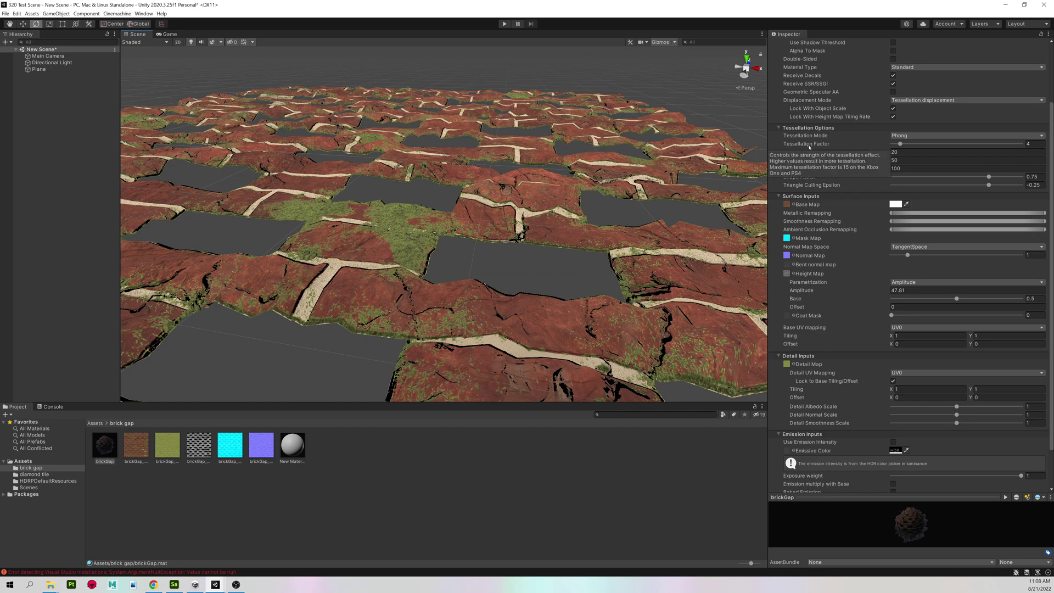
{"action": "left_click_drag", "start_coordinate": [900, 144], "coordinate": [1046, 144]}
{"action": "left_click_drag", "start_coordinate": [513, 154], "coordinate": [485, 156], "text": "alt"}
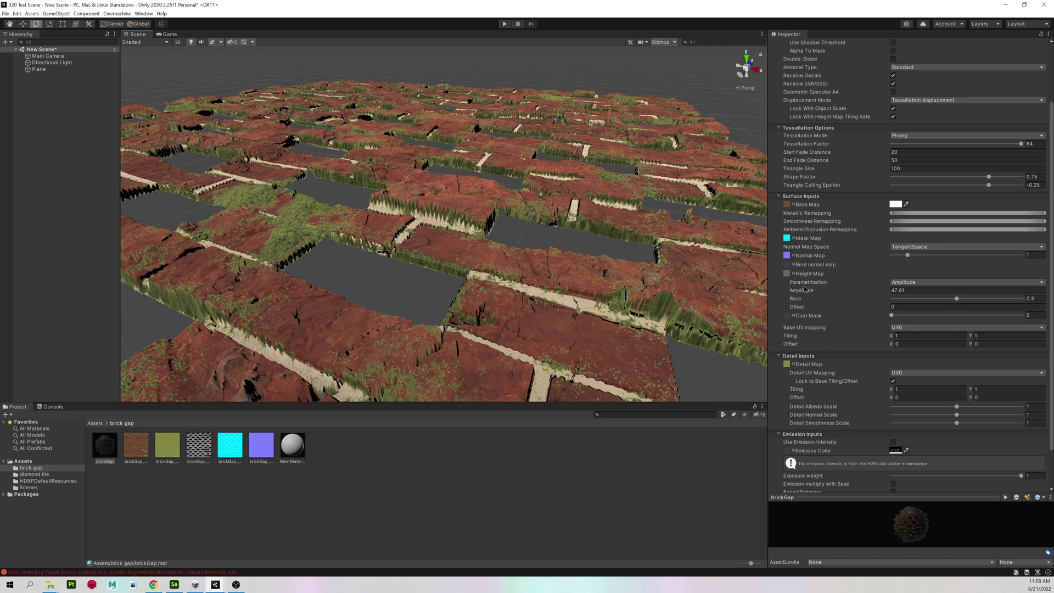
Adjust the brickGap height map's amplitude and settle on 17.3 for a flatter brick relief.
{"action": "left_click_drag", "start_coordinate": [804, 289], "coordinate": [916, 297]}
{"action": "mouse_move", "coordinate": [368, 206]}
{"action": "left_mouse_down", "text": "alt"}
{"action": "mouse_move", "coordinate": [296, 193]}
{"action": "mouse_move", "coordinate": [356, 203]}
{"action": "left_mouse_up", "text": "alt"}
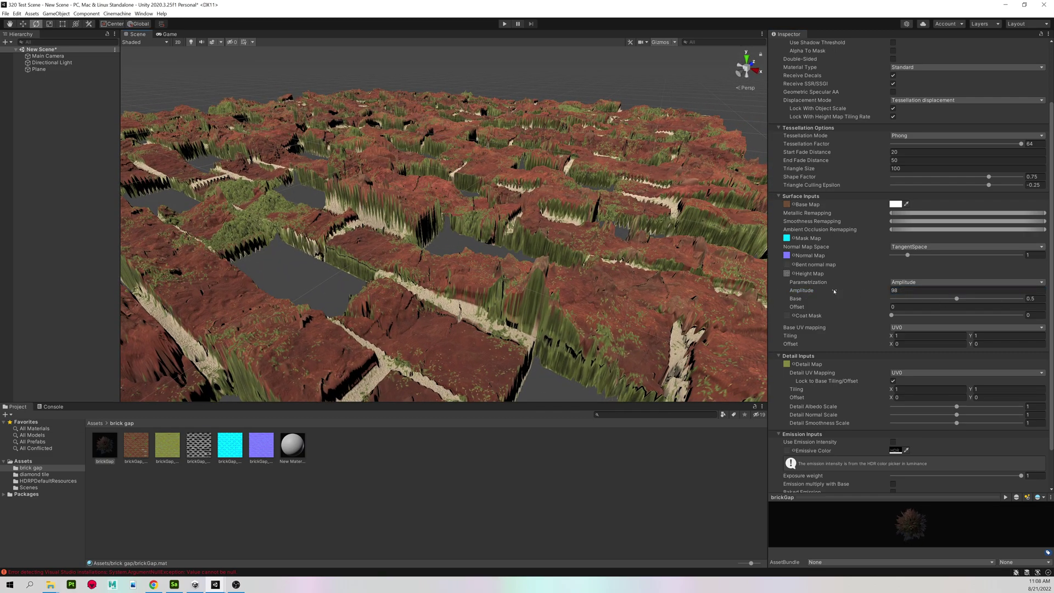
{"action": "left_click_drag", "start_coordinate": [819, 294], "coordinate": [611, 273]}
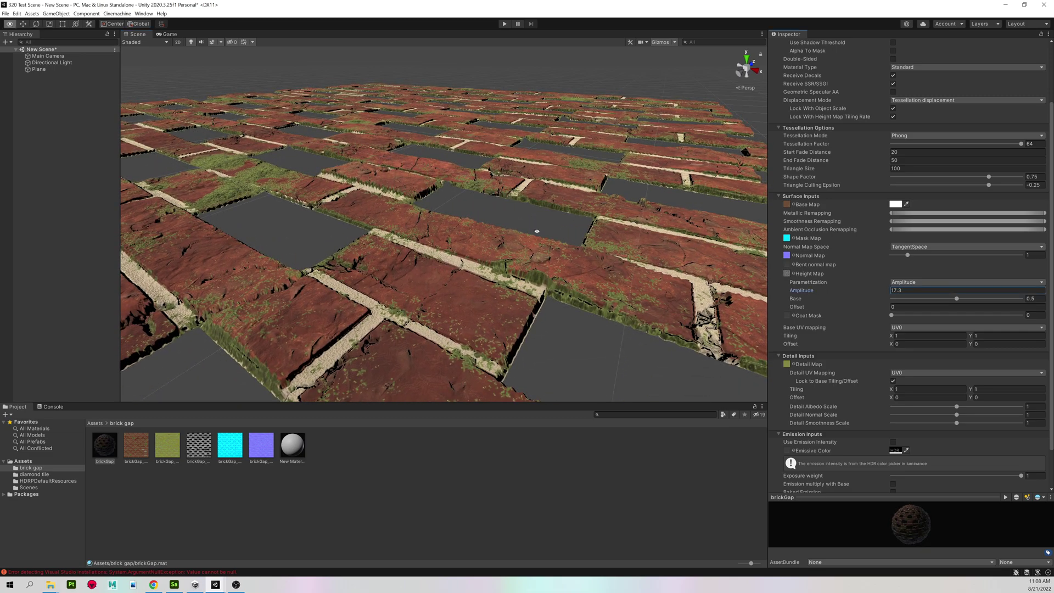
{"action": "left_click_drag", "start_coordinate": [521, 238], "coordinate": [697, 228], "text": "alt"}
{"action": "scroll", "coordinate": [497, 226], "scroll_direction": "down", "scroll_amount": 10}
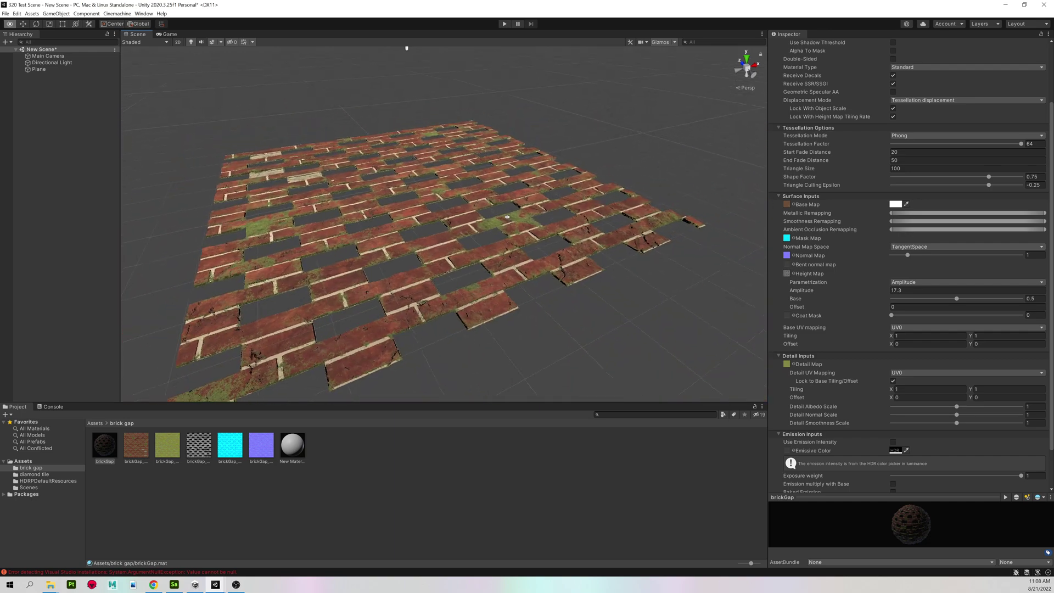
{"action": "left_click_drag", "start_coordinate": [497, 226], "coordinate": [460, 228], "text": "alt"}
{"action": "right_click_drag", "start_coordinate": [459, 228], "coordinate": [464, 232]}
{"action": "middle_click_drag", "start_coordinate": [463, 232], "coordinate": [411, 211]}
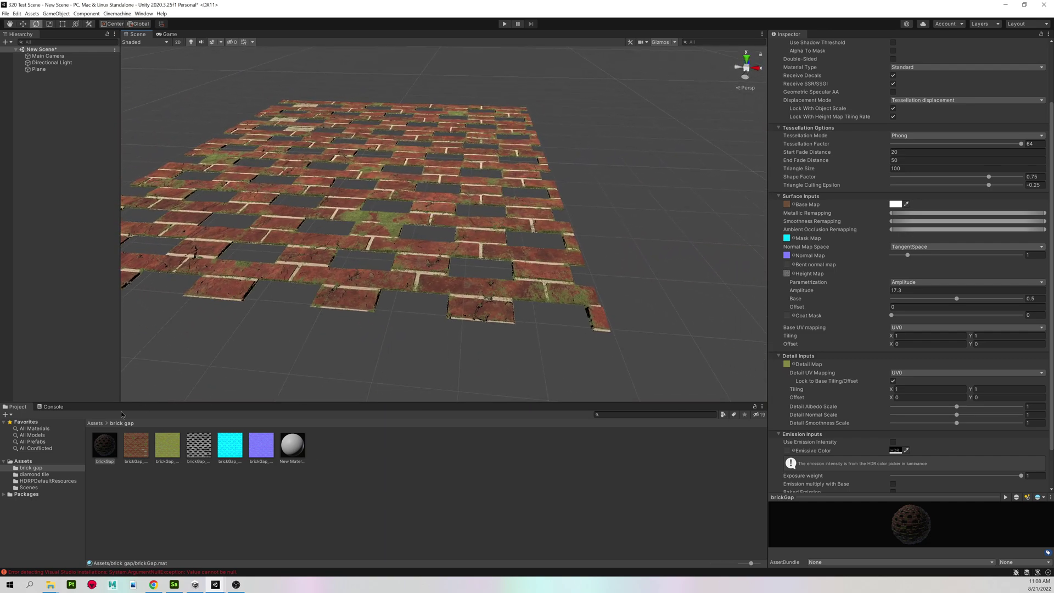
Duplicate the brick plane and vertex-snap the copy against the side edge of the original so the two planes adjoin.
{"action": "left_click", "coordinate": [95, 423]}
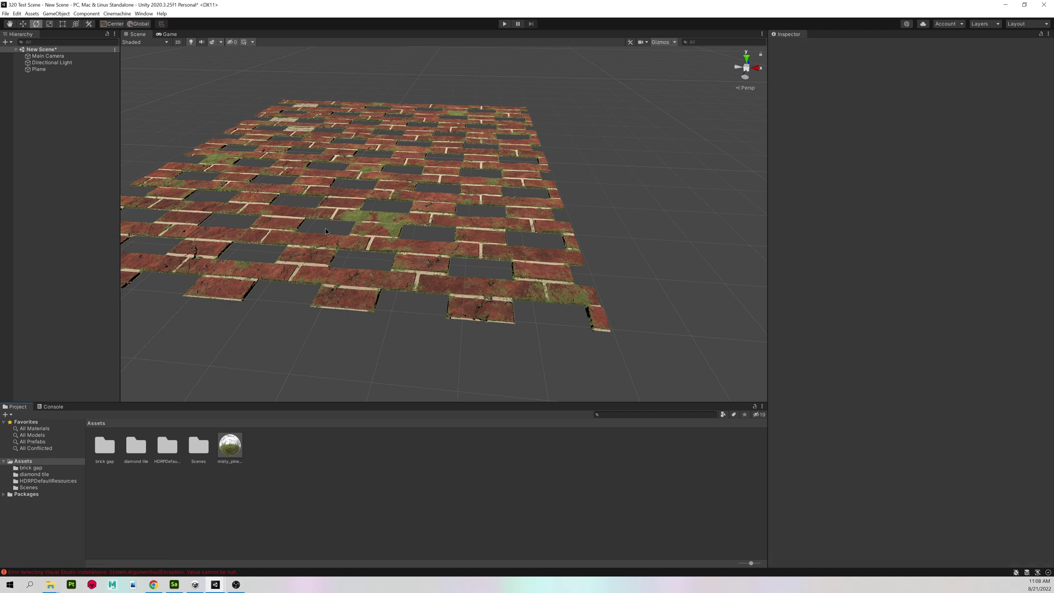
{"action": "right_click_drag", "start_coordinate": [336, 234], "coordinate": [291, 220], "text": "alt"}
{"action": "left_click", "coordinate": [41, 69]}
{"action": "key", "text": "ctrl+d"}
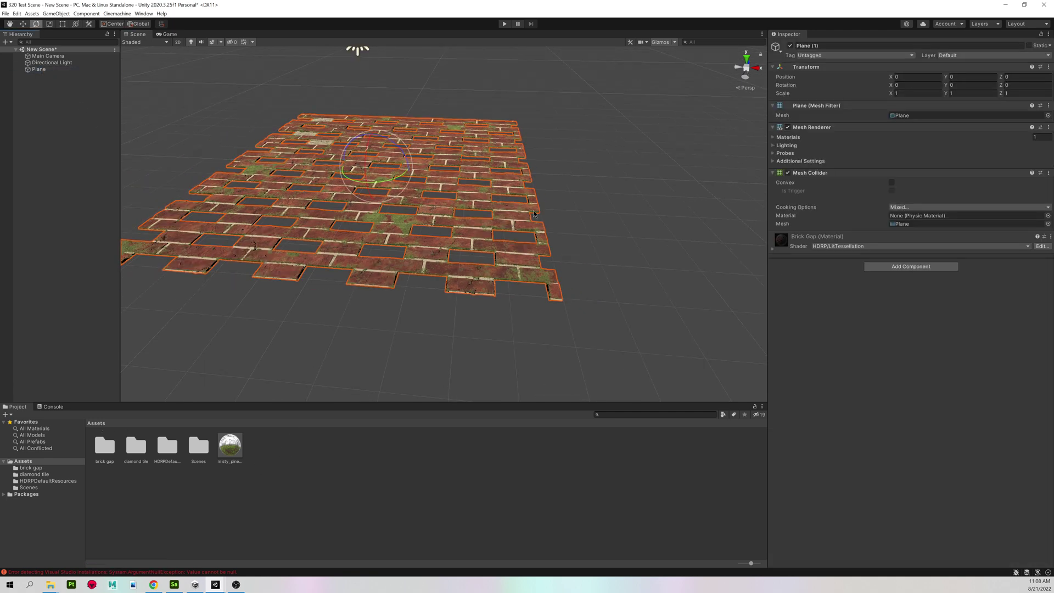
{"action": "scroll", "coordinate": [414, 221], "scroll_direction": "down", "scroll_amount": 5}
{"action": "key", "text": "w"}
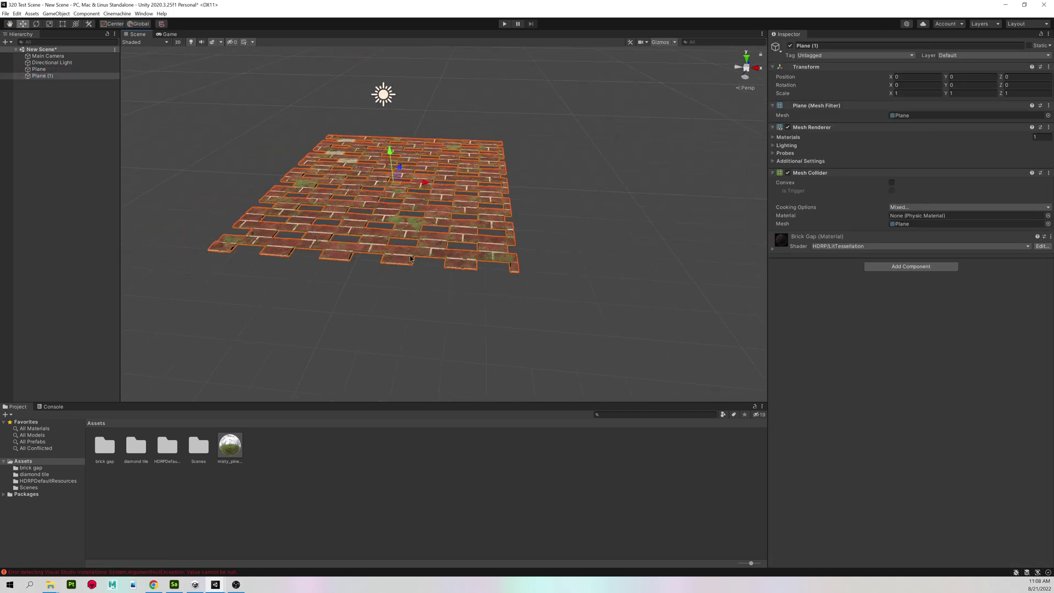
{"action": "key", "text": "v"}
{"action": "left_click_drag", "start_coordinate": [206, 249], "coordinate": [546, 343]}
{"action": "left_click", "coordinate": [531, 300]}
Examine the displaced bricks and the seam between the two adjoining planes up close and from a distance.
{"action": "scroll", "coordinate": [682, 310], "scroll_direction": "up", "scroll_amount": 15, "text": "alt"}
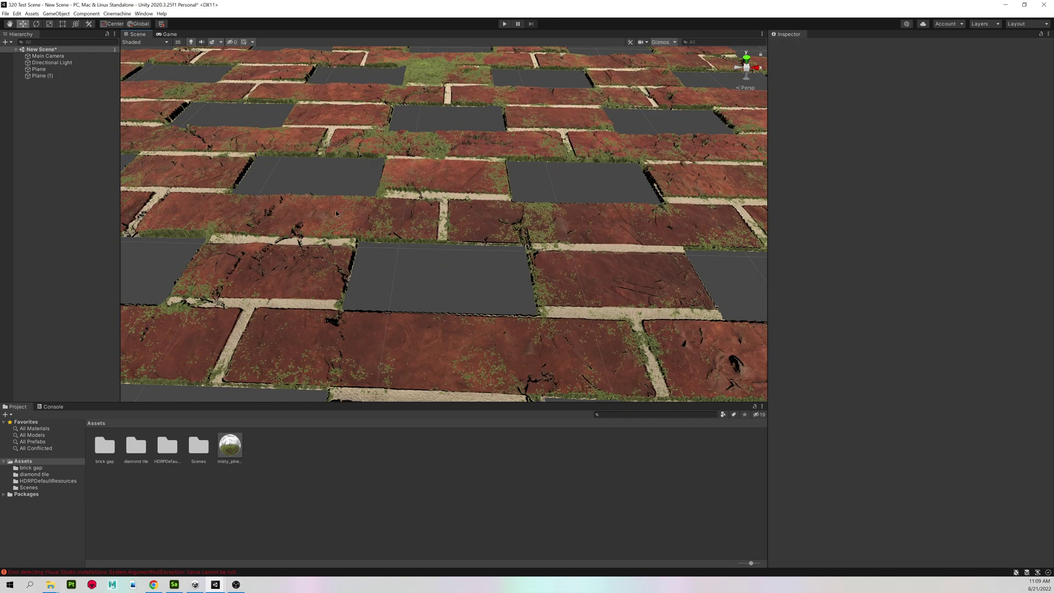
{"action": "left_click", "coordinate": [335, 213]}
{"action": "middle_click_drag", "start_coordinate": [347, 299], "coordinate": [557, 257], "text": "alt"}
{"action": "left_click", "coordinate": [556, 257]}
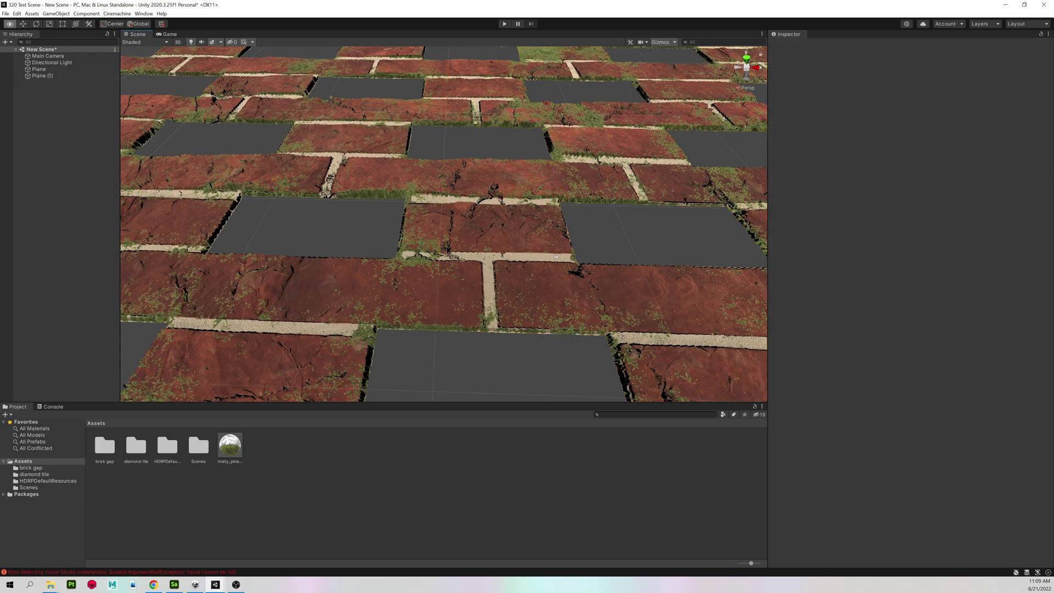
{"action": "left_click_drag", "start_coordinate": [557, 257], "coordinate": [497, 187], "text": "alt"}
{"action": "scroll", "coordinate": [497, 190], "scroll_direction": "down", "scroll_amount": 6}
{"action": "left_click_drag", "start_coordinate": [441, 95], "coordinate": [443, 61]}
{"action": "left_click", "coordinate": [456, 238]}
{"action": "scroll", "coordinate": [456, 159], "scroll_direction": "up", "scroll_amount": 6}
{"action": "left_click_drag", "start_coordinate": [456, 159], "coordinate": [435, 150], "text": "alt"}
{"action": "scroll", "coordinate": [278, 163], "scroll_direction": "down", "scroll_amount": 6}
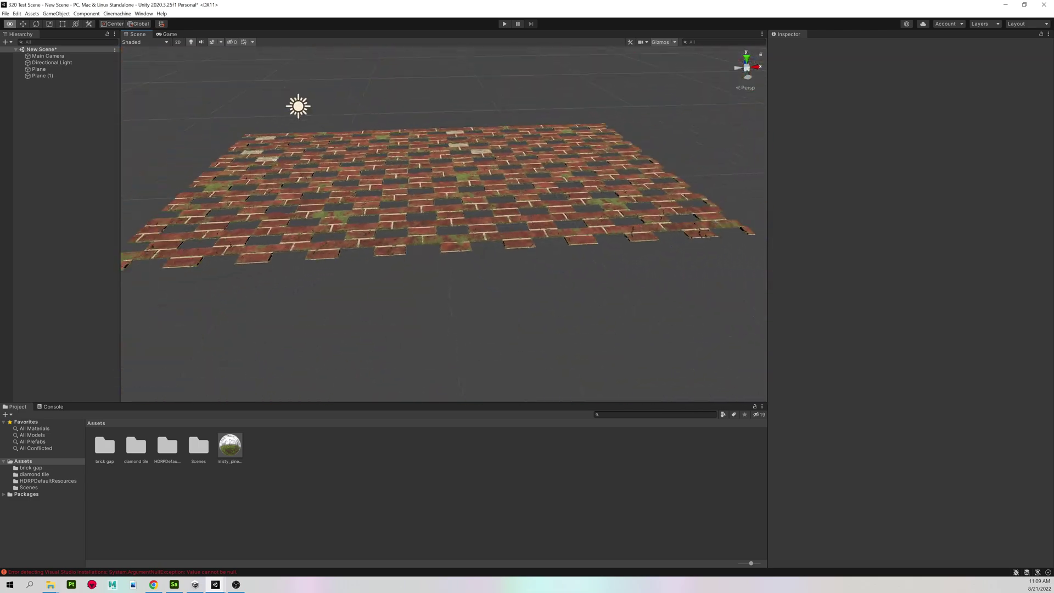
{"action": "right_click_drag", "start_coordinate": [278, 164], "coordinate": [291, 178]}
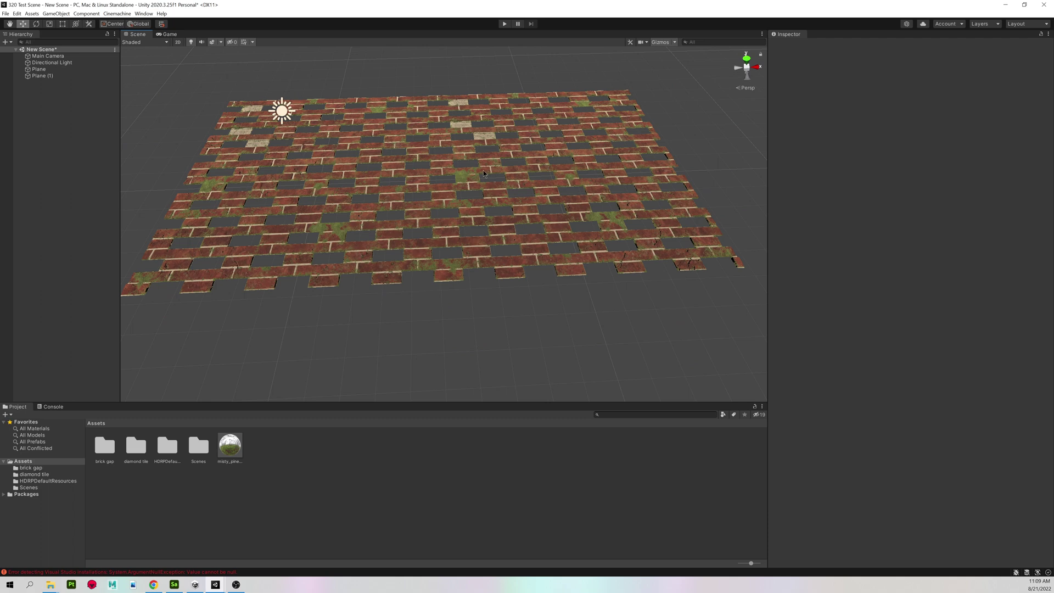
{"action": "right_click_drag", "start_coordinate": [467, 166], "coordinate": [473, 171]}
{"action": "key", "text": "w"}
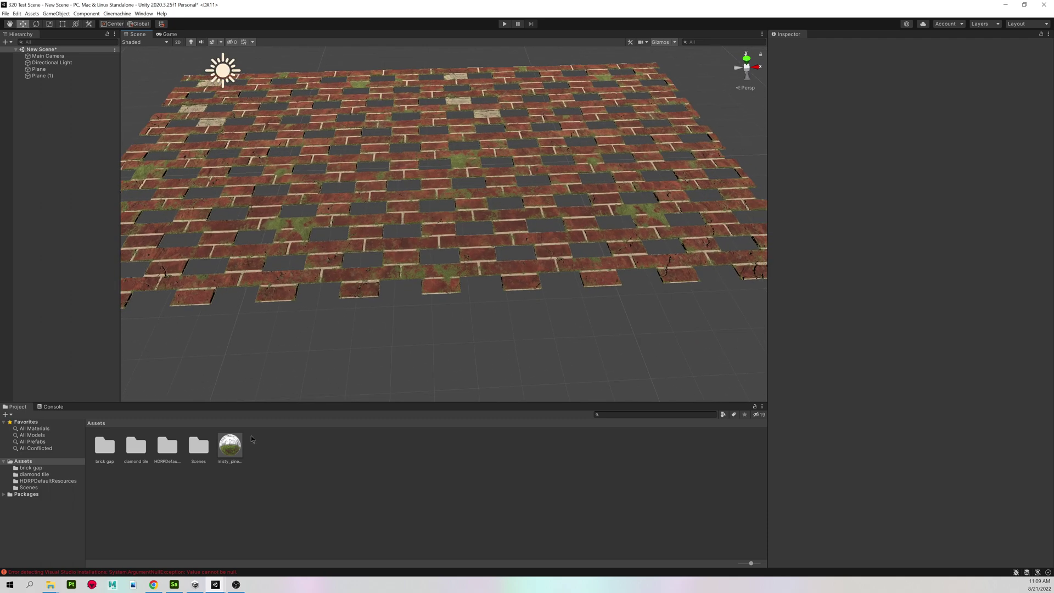
Create a material named "diamond tile mat" in the diamond tile folder and apply it to the duplicated plane.
{"action": "double_click", "coordinate": [137, 444]}
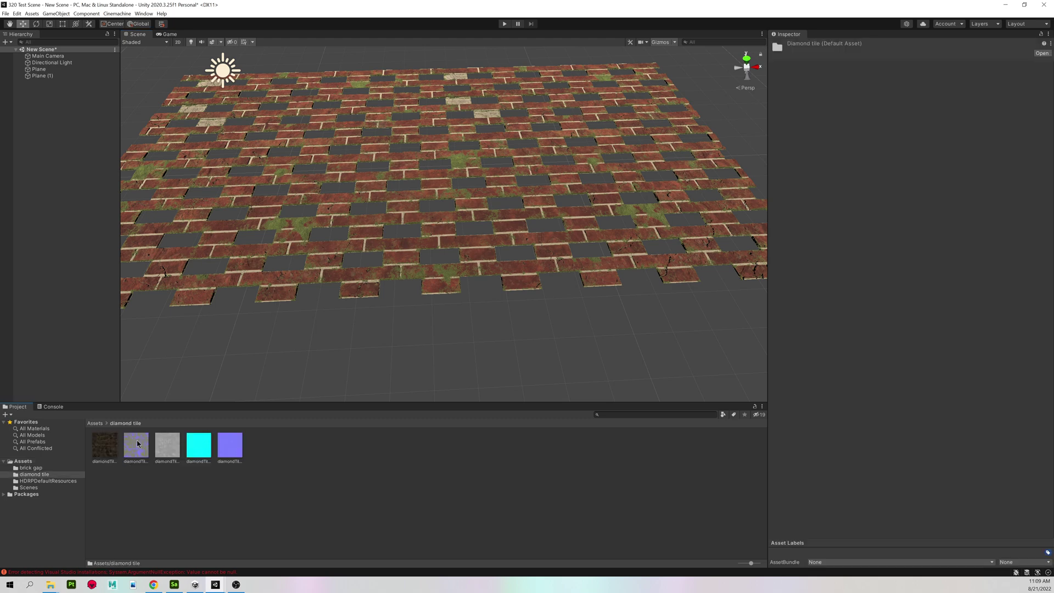
{"action": "right_click", "coordinate": [260, 446]}
{"action": "mouse_move", "coordinate": [329, 251]}
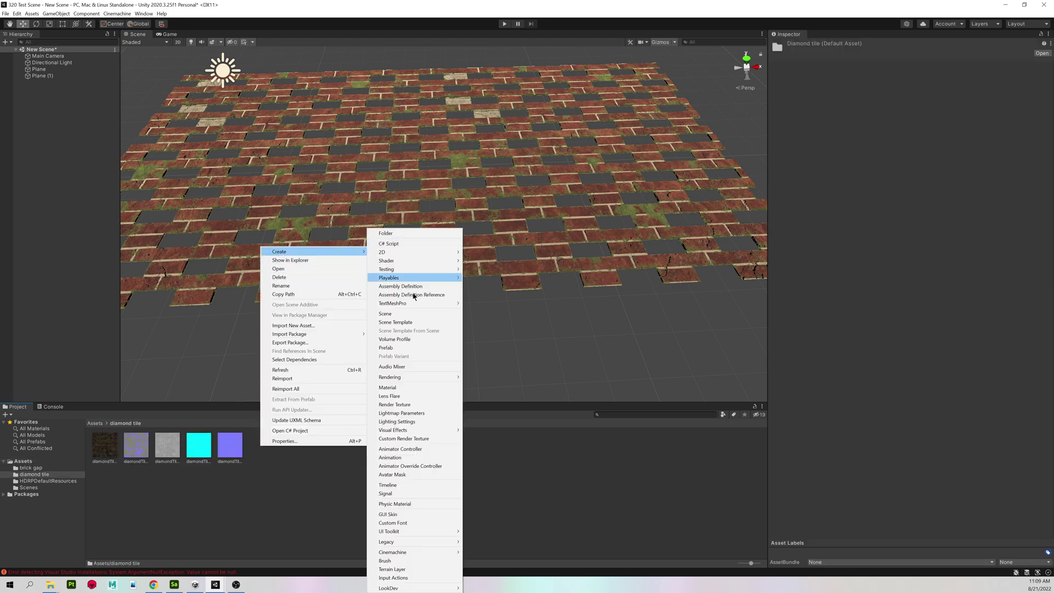
{"action": "left_click", "coordinate": [402, 388]}
{"action": "type", "text": "diamond tile ma"}
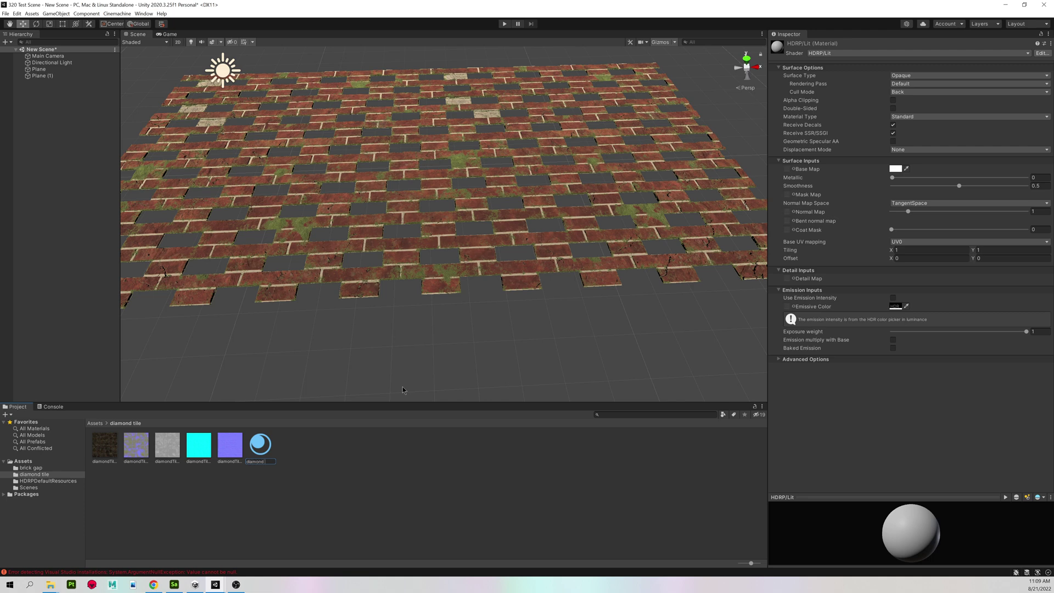
{"action": "type", "text": "t"}
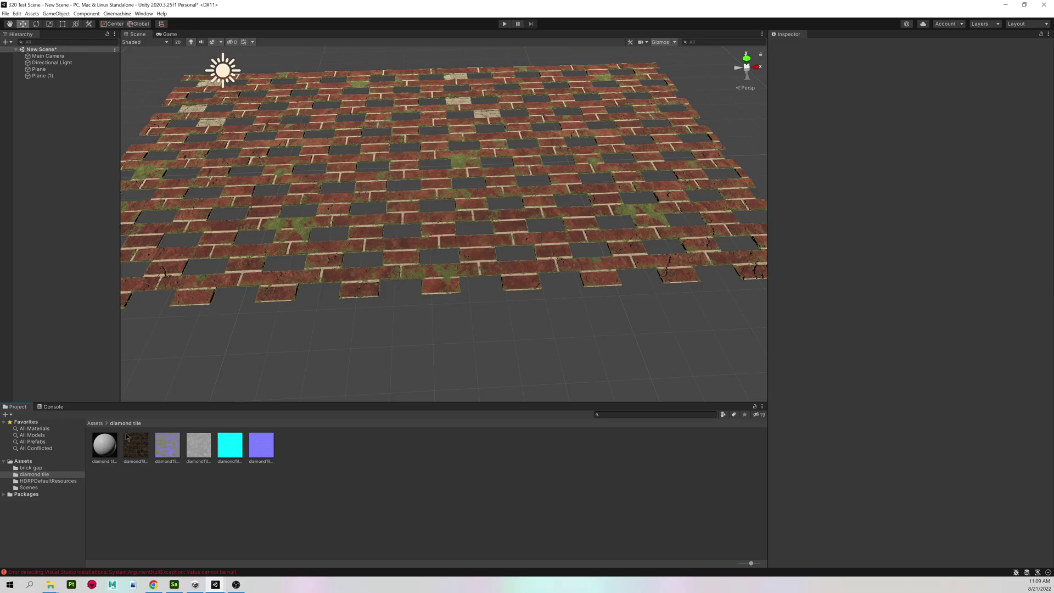
{"action": "left_click", "coordinate": [106, 443]}
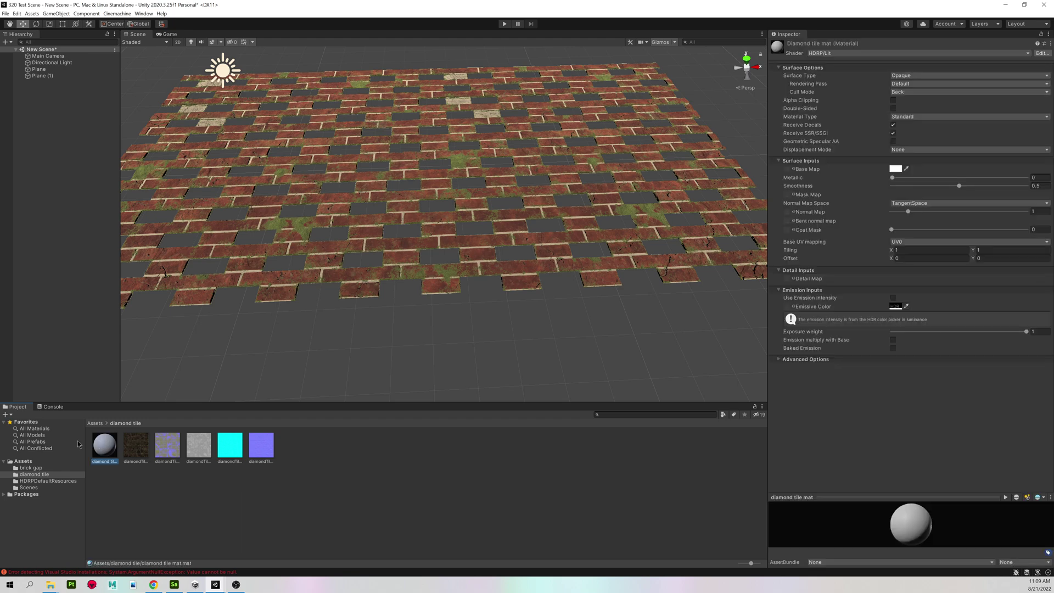
{"action": "left_click_drag", "start_coordinate": [104, 445], "coordinate": [556, 237]}
{"action": "left_click", "coordinate": [111, 446]}
{"action": "left_click_drag", "start_coordinate": [140, 447], "coordinate": [785, 115]}
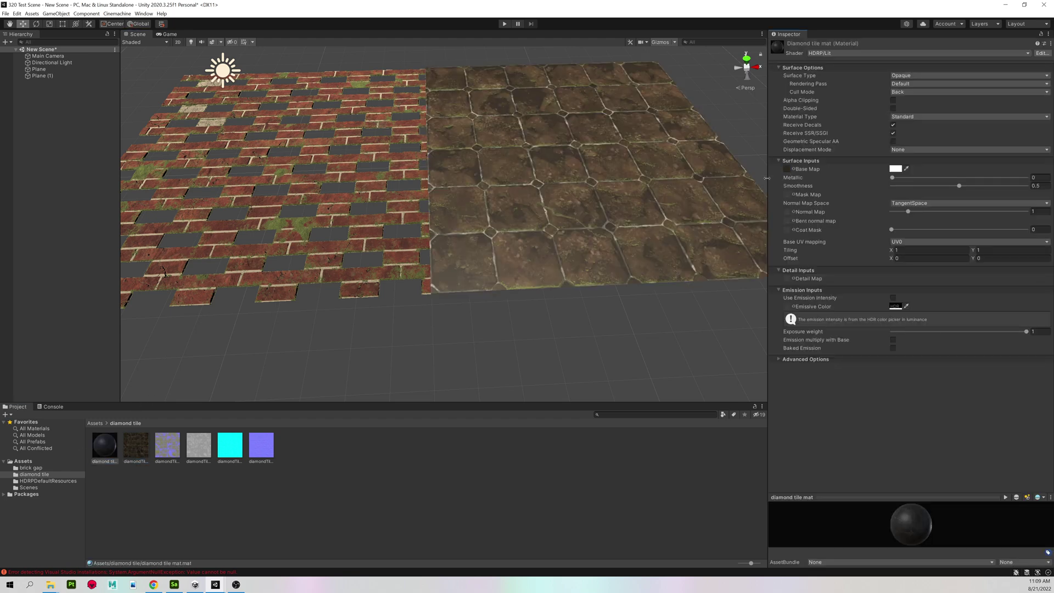
{"action": "left_click_drag", "start_coordinate": [167, 443], "coordinate": [787, 281]}
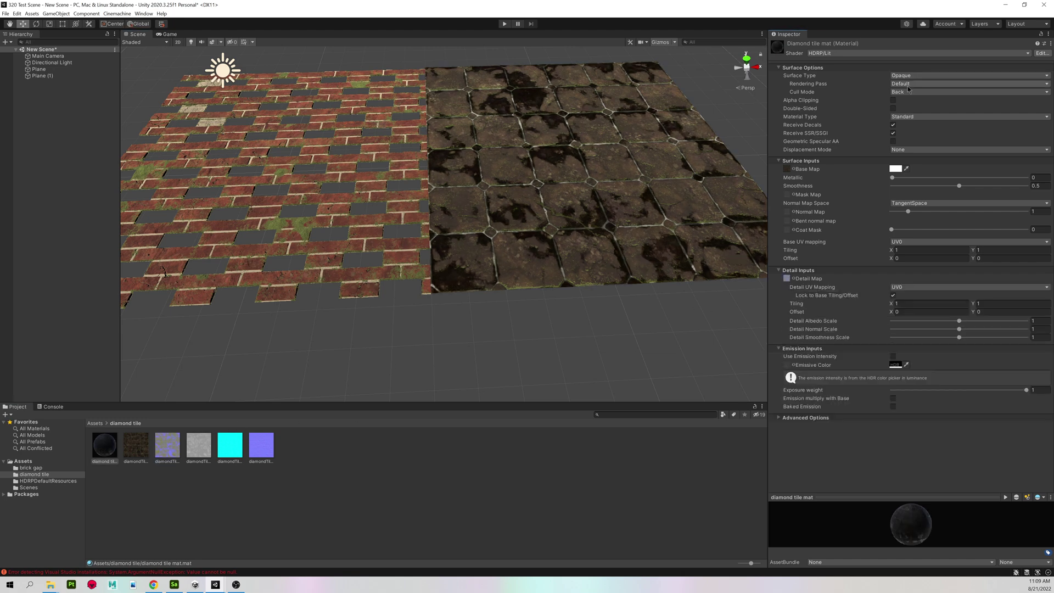
{"action": "left_click", "coordinate": [904, 150]}
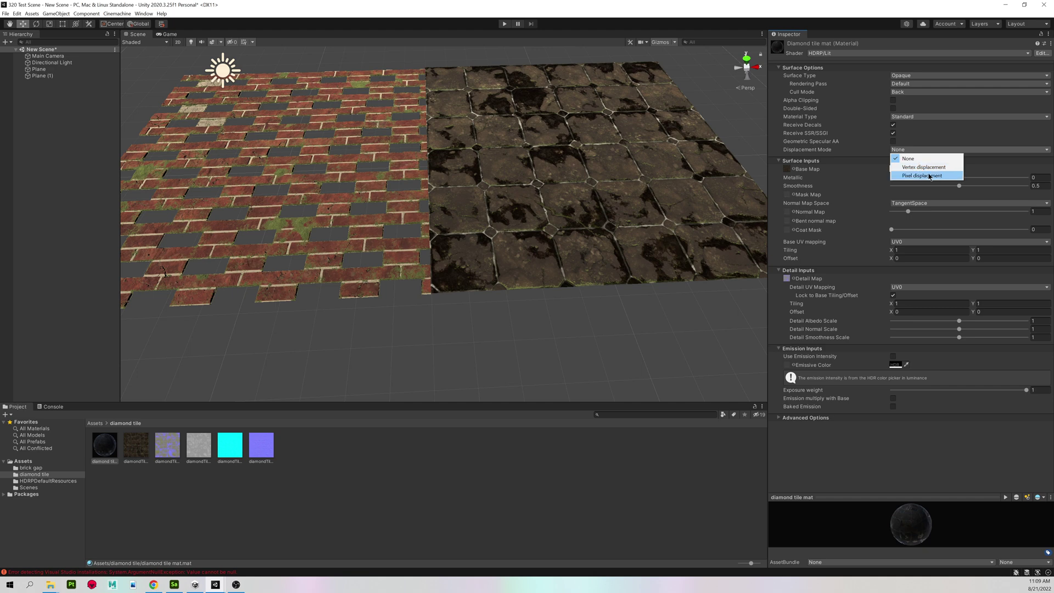
{"action": "left_click", "coordinate": [634, 358]}
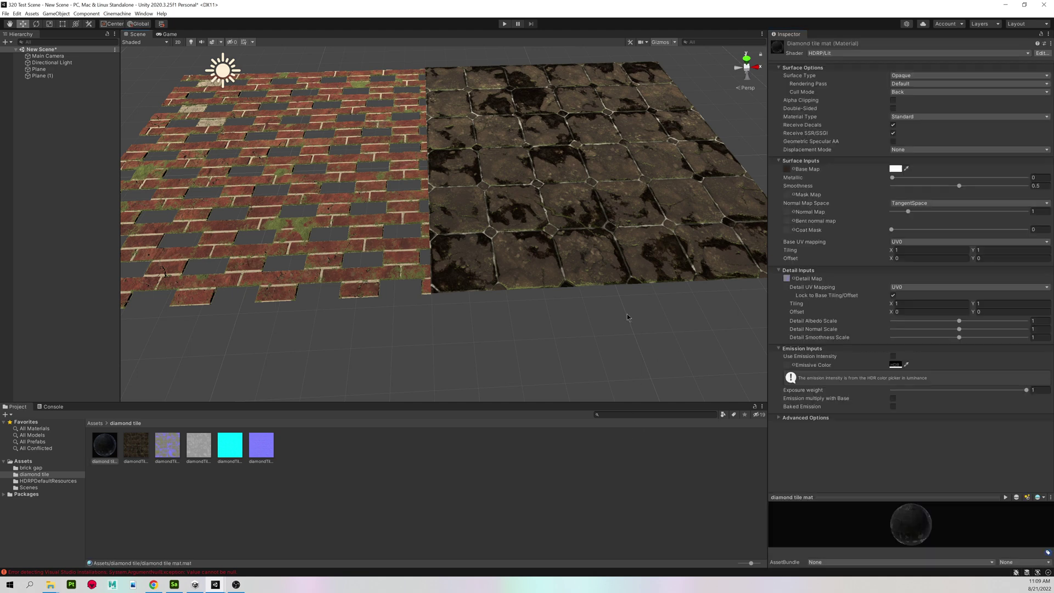
{"action": "key", "text": "ctrl+z"}
{"action": "key", "text": "ctrl+z"}
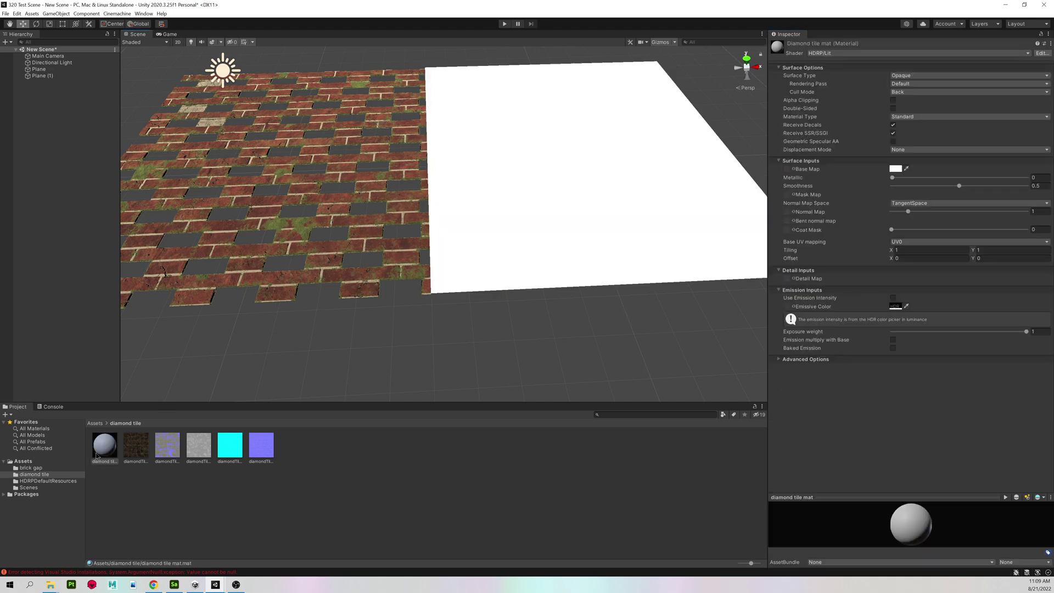
Switch the diamond tile mat shader to HDRP/LitTessellation and set its displacement mode to Tessellation displacement.
{"action": "left_click", "coordinate": [92, 457]}
{"action": "left_click", "coordinate": [102, 445]}
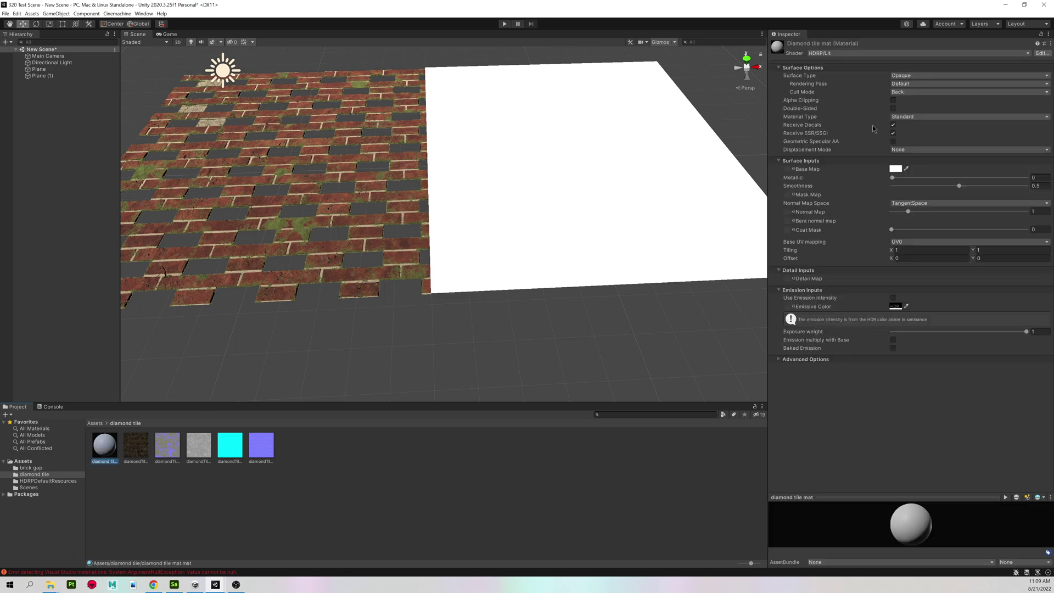
{"action": "left_click", "coordinate": [834, 53]}
{"action": "left_click", "coordinate": [835, 81]}
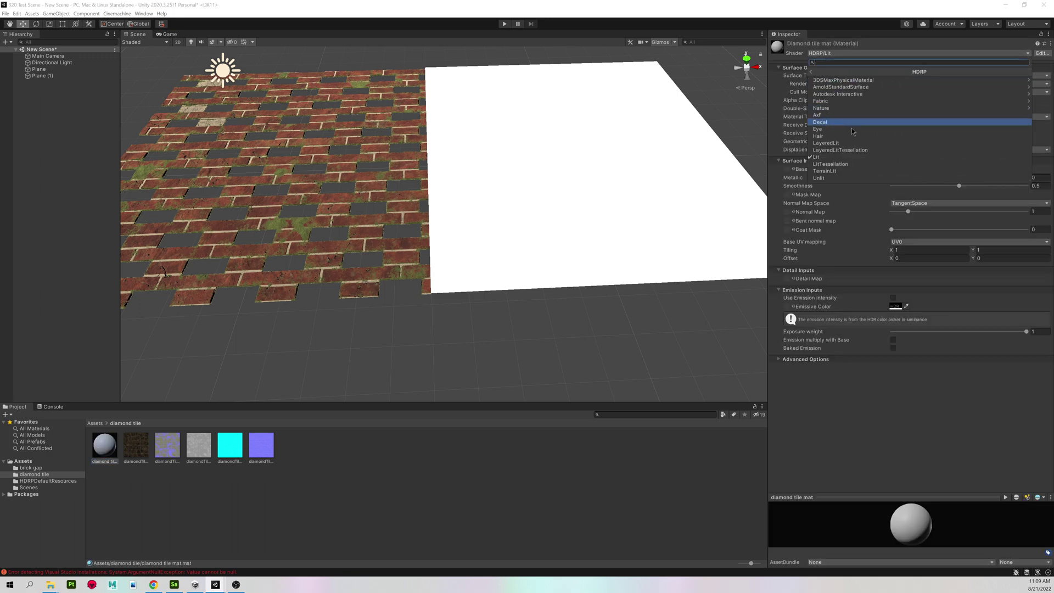
{"action": "left_click", "coordinate": [848, 166]}
{"action": "left_click", "coordinate": [902, 150]}
{"action": "left_click", "coordinate": [928, 167]}
Set the diamond tile mat's tessellation mode to Phong with a tessellation factor of 64.
{"action": "left_click", "coordinate": [903, 184]}
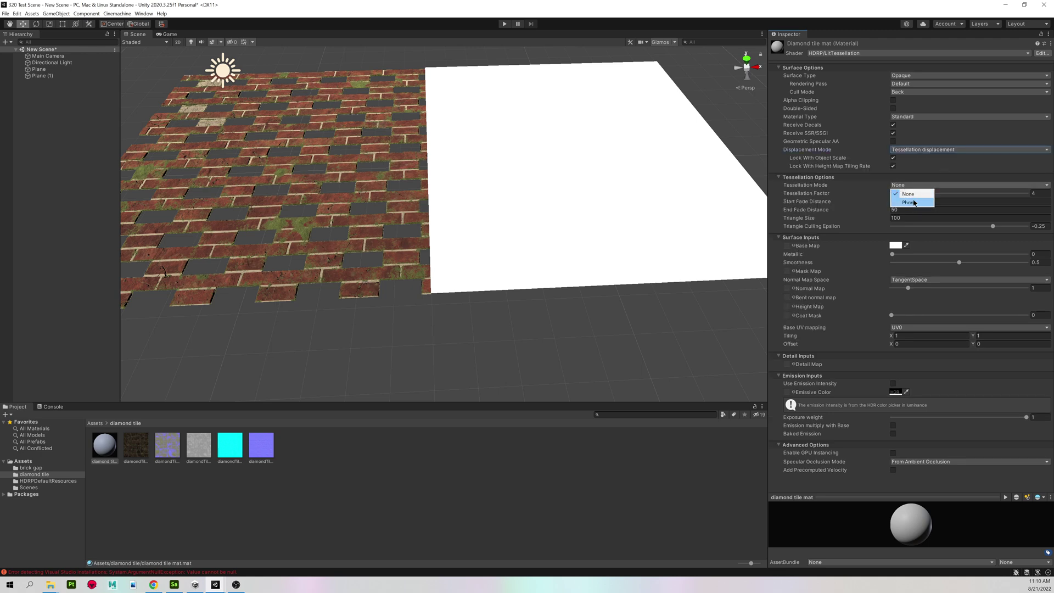
{"action": "left_click", "coordinate": [905, 205]}
{"action": "left_click_drag", "start_coordinate": [907, 194], "coordinate": [1052, 195]}
Assign the diamond tile base, detail, height, mask and normal textures to the matching map inputs of diamond tile mat.
{"action": "left_click_drag", "start_coordinate": [158, 442], "coordinate": [788, 256]}
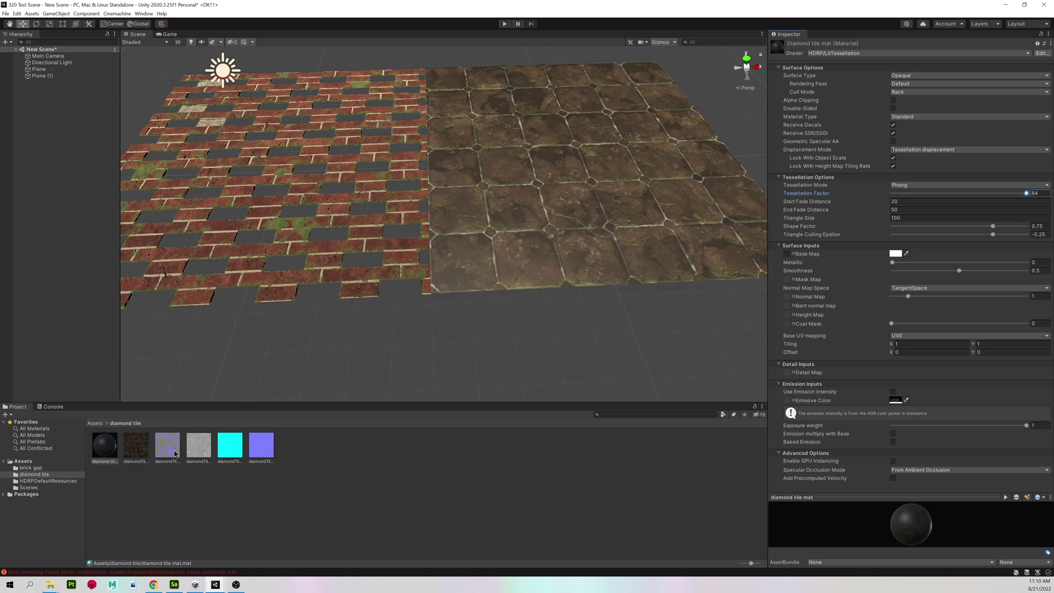
{"action": "left_click_drag", "start_coordinate": [167, 445], "coordinate": [787, 373]}
{"action": "left_click_drag", "start_coordinate": [200, 452], "coordinate": [787, 316]}
{"action": "left_click_drag", "start_coordinate": [229, 443], "coordinate": [790, 283]}
{"action": "left_click_drag", "start_coordinate": [265, 459], "coordinate": [786, 304]}
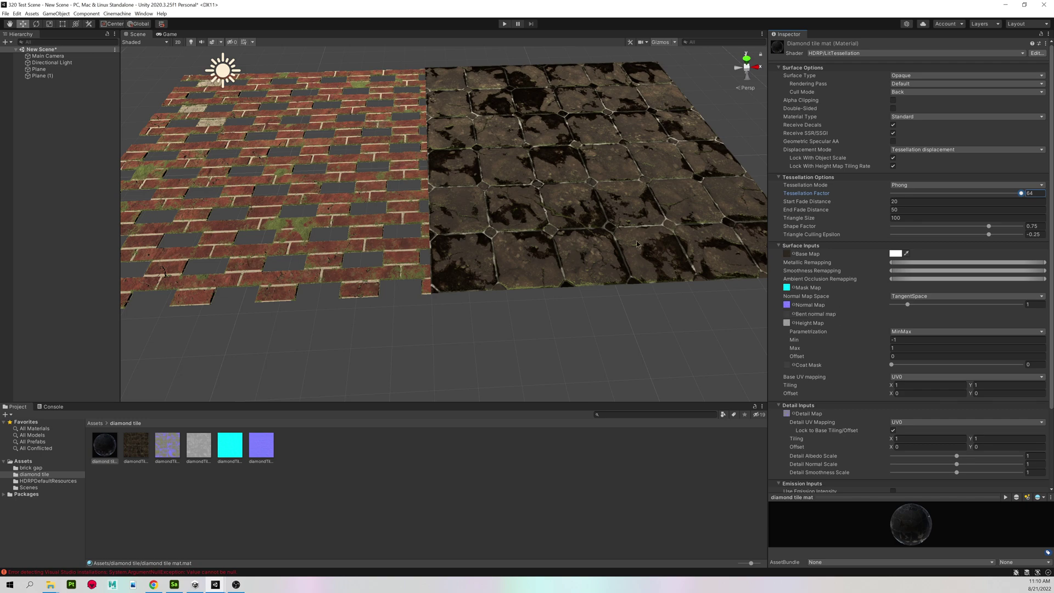
Examine the textured diamond tile plane up close from several angles to judge its surface relief.
{"action": "scroll", "coordinate": [469, 222], "scroll_direction": "up", "scroll_amount": 5}
{"action": "mouse_move", "coordinate": [569, 237]}
{"action": "middle_mouse_down"}
{"action": "mouse_move", "coordinate": [469, 222]}
{"action": "mouse_move", "coordinate": [554, 238]}
{"action": "middle_mouse_up"}
{"action": "left_click_drag", "start_coordinate": [554, 239], "coordinate": [549, 209], "text": "alt"}
{"action": "right_click_drag", "start_coordinate": [549, 210], "coordinate": [424, 199]}
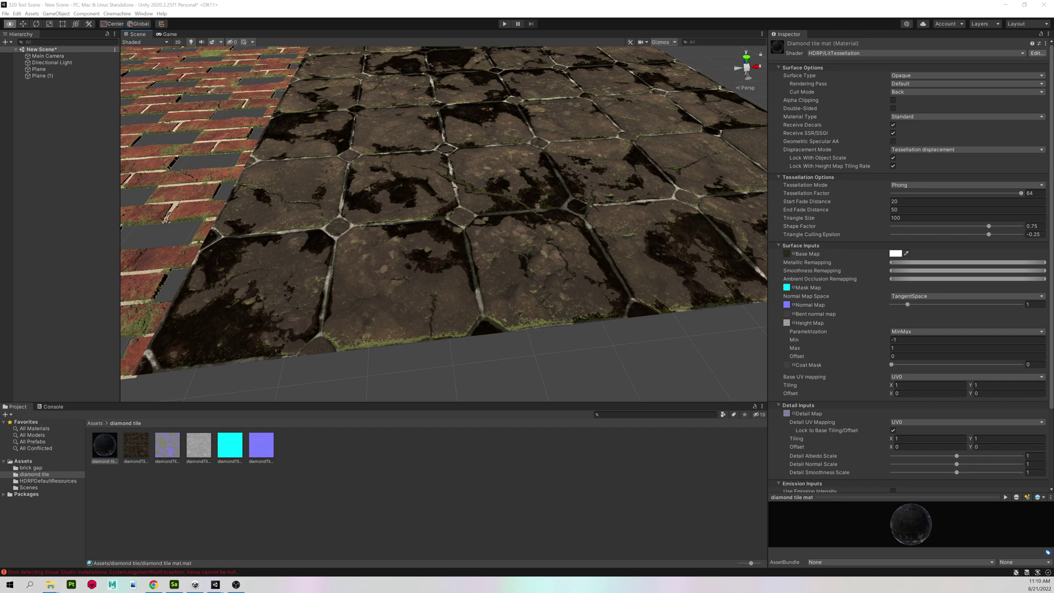
{"action": "key", "text": "alt+Tab"}
{"action": "left_click_drag", "start_coordinate": [508, 258], "coordinate": [636, 263]}
{"action": "key", "text": "alt+Tab"}
{"action": "left_click_drag", "start_coordinate": [537, 249], "coordinate": [471, 203], "text": "alt"}
{"action": "right_click_drag", "start_coordinate": [471, 202], "coordinate": [316, 402]}
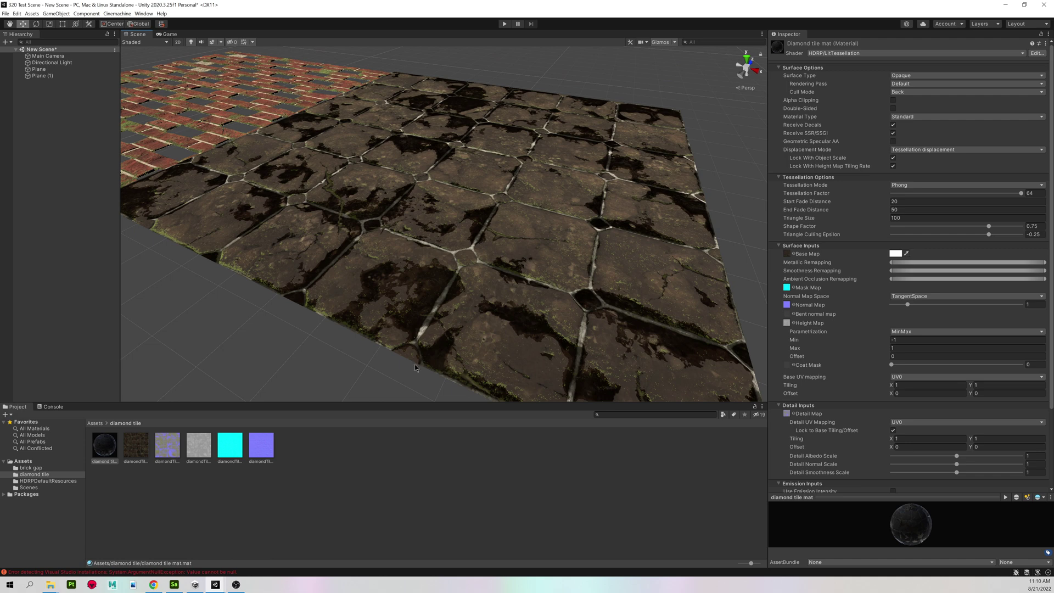
{"action": "right_click_drag", "start_coordinate": [416, 210], "coordinate": [214, 360]}
Set the diamond tile height map's parametrization to Amplitude with an amplitude of 70.3.
{"action": "left_click", "coordinate": [99, 448]}
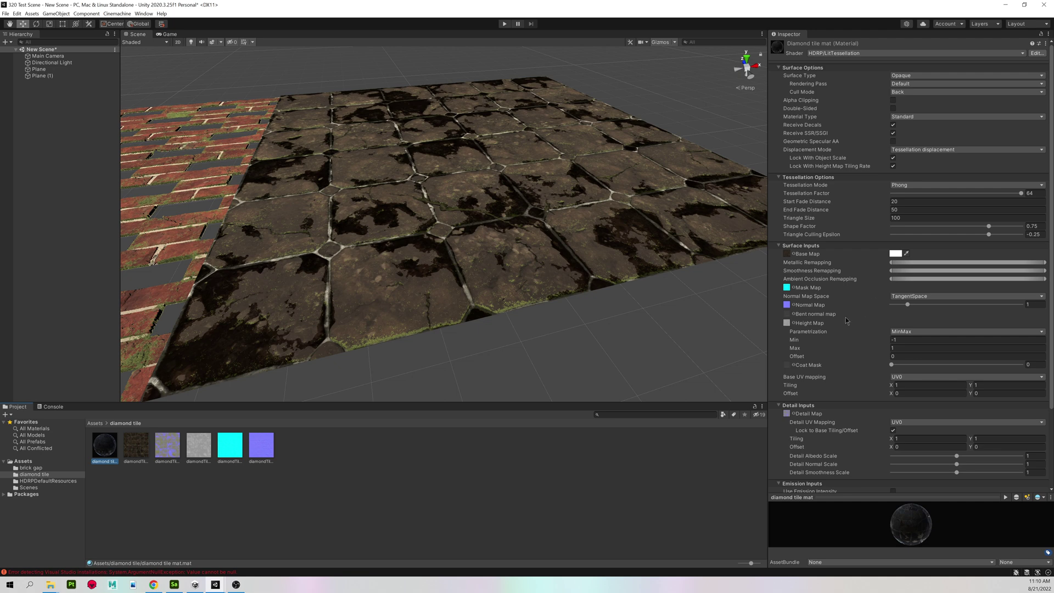
{"action": "left_click", "coordinate": [902, 332]}
{"action": "left_click", "coordinate": [918, 351]}
{"action": "left_click_drag", "start_coordinate": [800, 341], "coordinate": [869, 346]}
{"action": "left_click_drag", "start_coordinate": [599, 275], "coordinate": [579, 228], "text": "alt"}
{"action": "right_click_drag", "start_coordinate": [578, 229], "coordinate": [613, 267]}
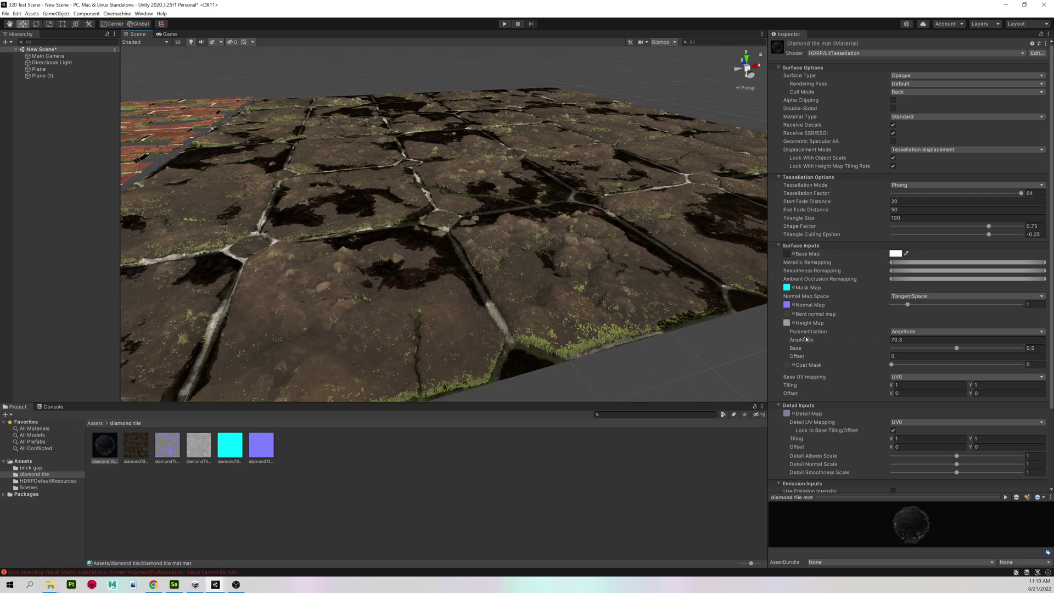
Lower the diamond tile height map's amplitude to soften the tile displacement.
{"action": "left_click_drag", "start_coordinate": [805, 339], "coordinate": [522, 258]}
{"action": "left_click_drag", "start_coordinate": [598, 234], "coordinate": [417, 244], "text": "alt"}
{"action": "scroll", "coordinate": [417, 230], "scroll_direction": "down", "scroll_amount": 8}
{"action": "left_click_drag", "start_coordinate": [411, 209], "coordinate": [491, 205], "text": "alt"}
{"action": "right_click_drag", "start_coordinate": [492, 206], "coordinate": [474, 183]}
{"action": "left_click", "coordinate": [396, 128]}
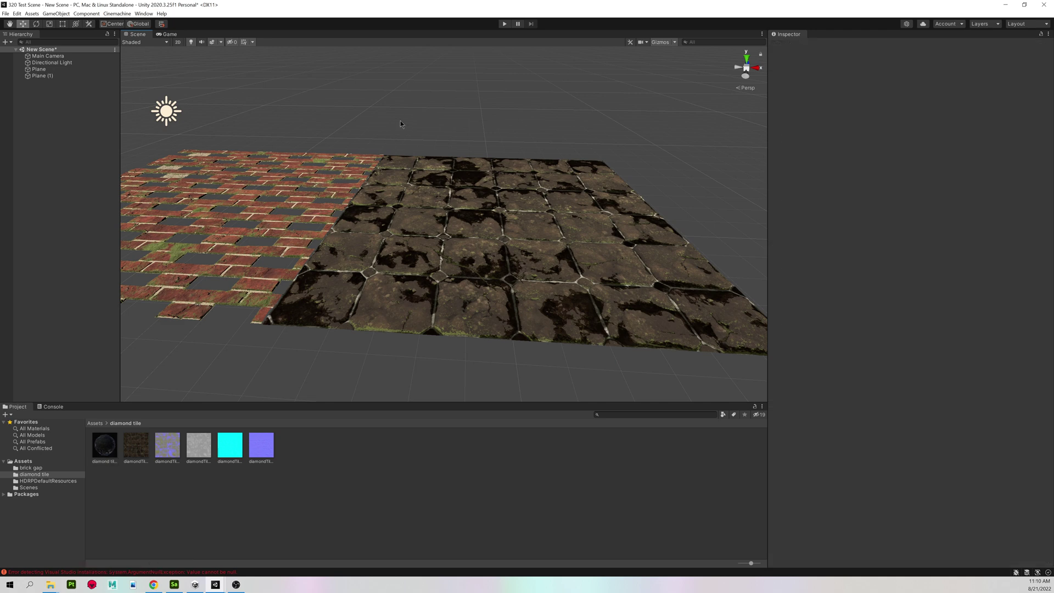
Bring both planes and the directional light into view and return to the project's root Assets folder.
{"action": "right_click_drag", "start_coordinate": [396, 128], "coordinate": [362, 179], "text": "alt"}
{"action": "middle_click_drag", "start_coordinate": [363, 179], "coordinate": [394, 178]}
{"action": "left_click", "coordinate": [321, 147]}
{"action": "left_click", "coordinate": [65, 94]}
{"action": "left_click", "coordinate": [94, 425]}
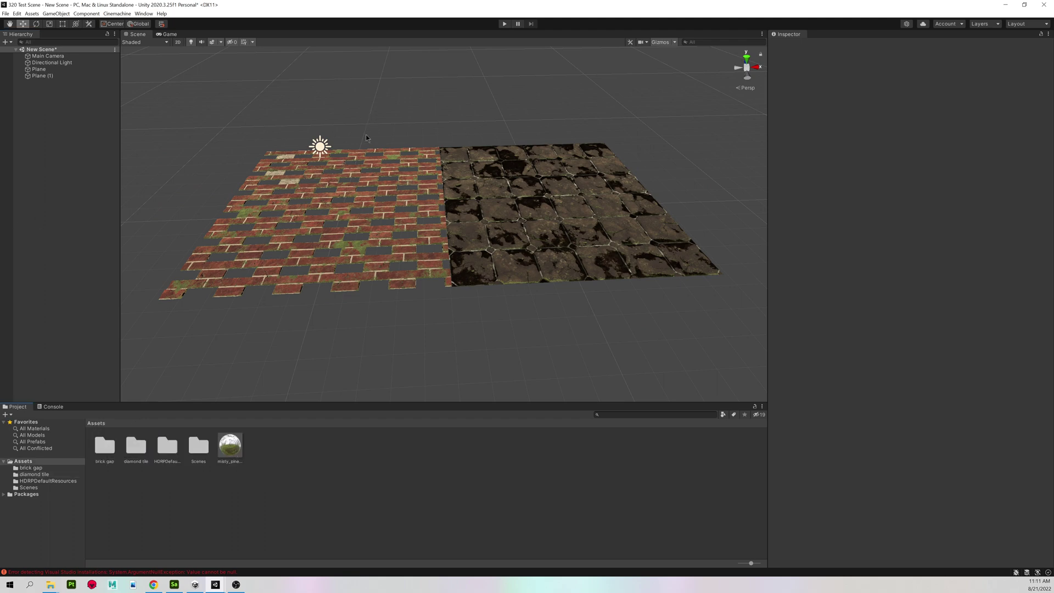
Add a Global Volume to the scene and create a new volume profile for it.
{"action": "right_click_drag", "start_coordinate": [464, 140], "coordinate": [524, 143], "text": "alt"}
{"action": "middle_click_drag", "start_coordinate": [524, 144], "coordinate": [353, 178]}
{"action": "right_click_drag", "start_coordinate": [353, 179], "coordinate": [443, 182], "text": "alt"}
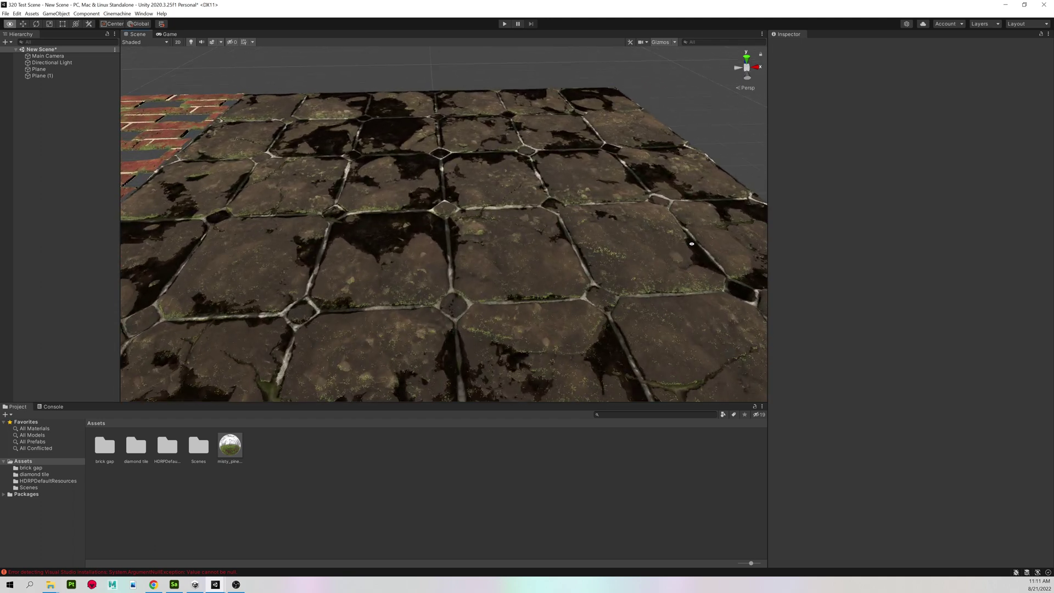
{"action": "mouse_move", "coordinate": [443, 182]}
{"action": "left_mouse_down", "text": "alt"}
{"action": "mouse_move", "coordinate": [455, 247]}
{"action": "mouse_move", "coordinate": [455, 175]}
{"action": "left_mouse_up", "text": "alt"}
{"action": "right_click_drag", "start_coordinate": [455, 174], "coordinate": [422, 181], "text": "alt"}
{"action": "middle_click_drag", "start_coordinate": [423, 181], "coordinate": [453, 157]}
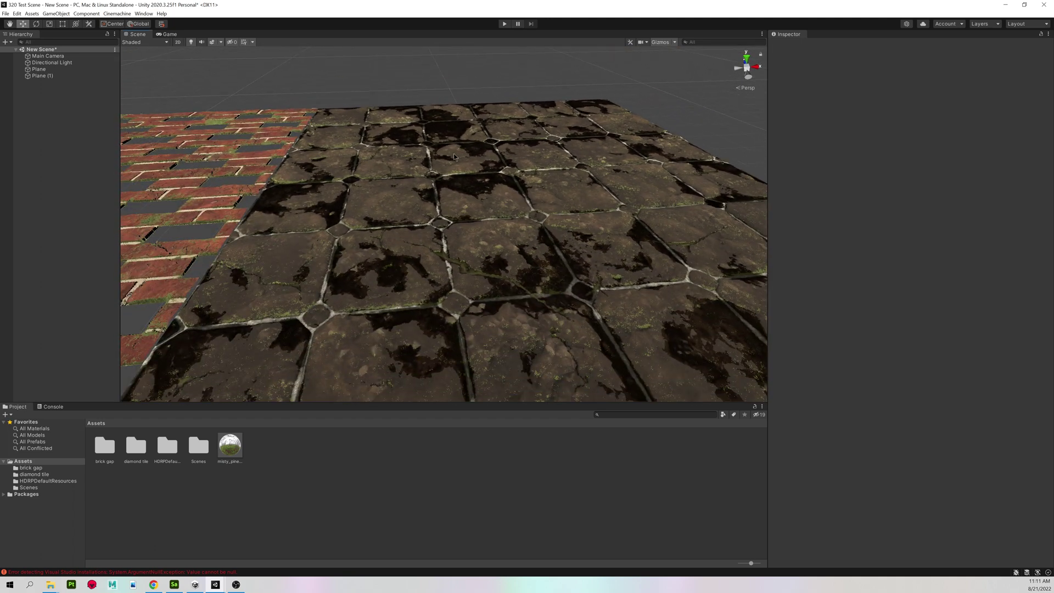
{"action": "right_click", "coordinate": [37, 89]}
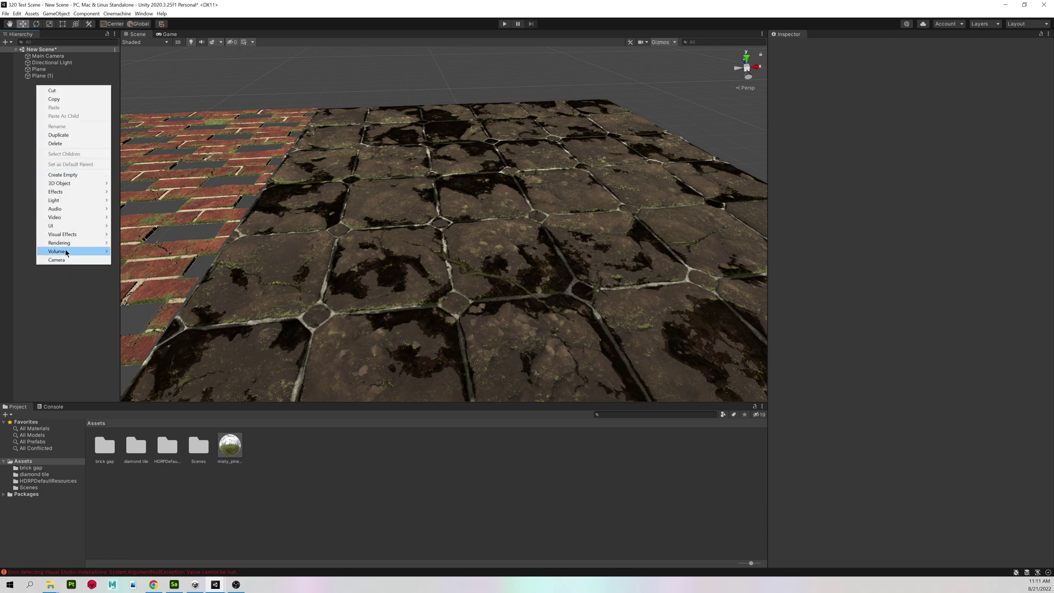
{"action": "mouse_move", "coordinate": [67, 253]}
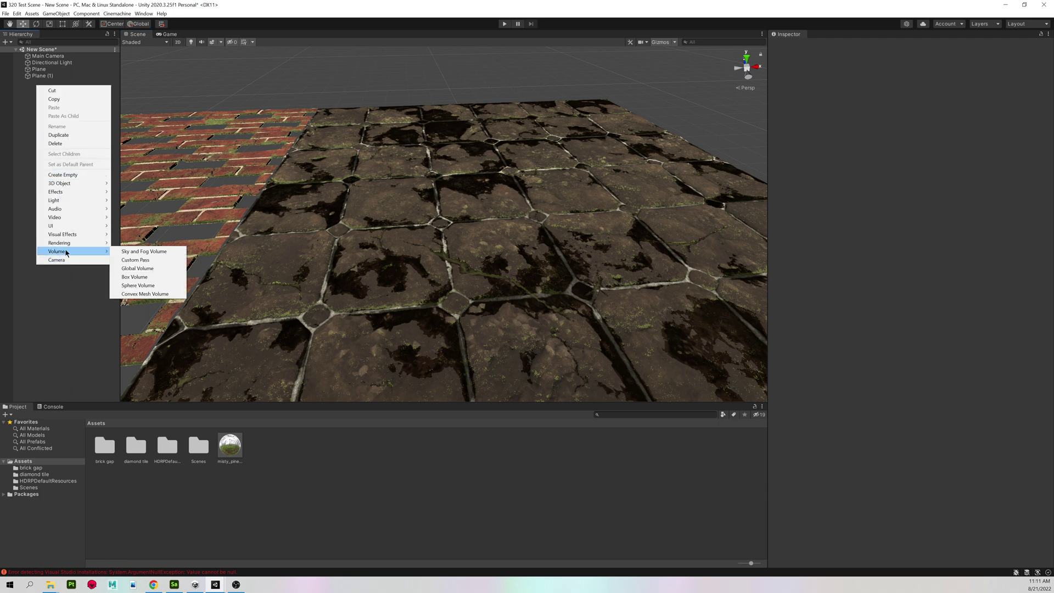
{"action": "left_click", "coordinate": [147, 269]}
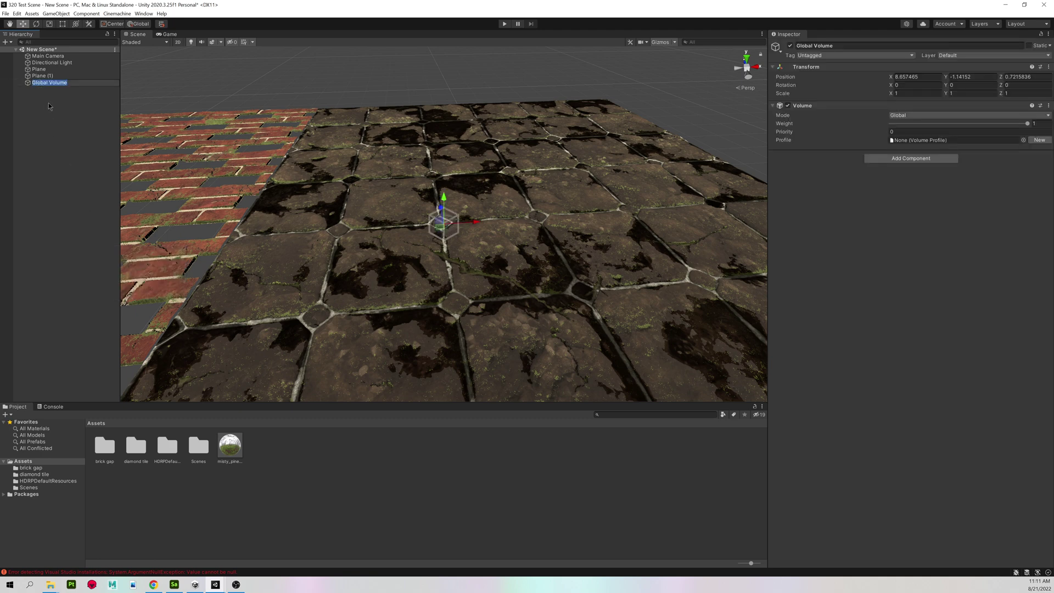
{"action": "left_click", "coordinate": [75, 181]}
{"action": "left_click", "coordinate": [38, 83]}
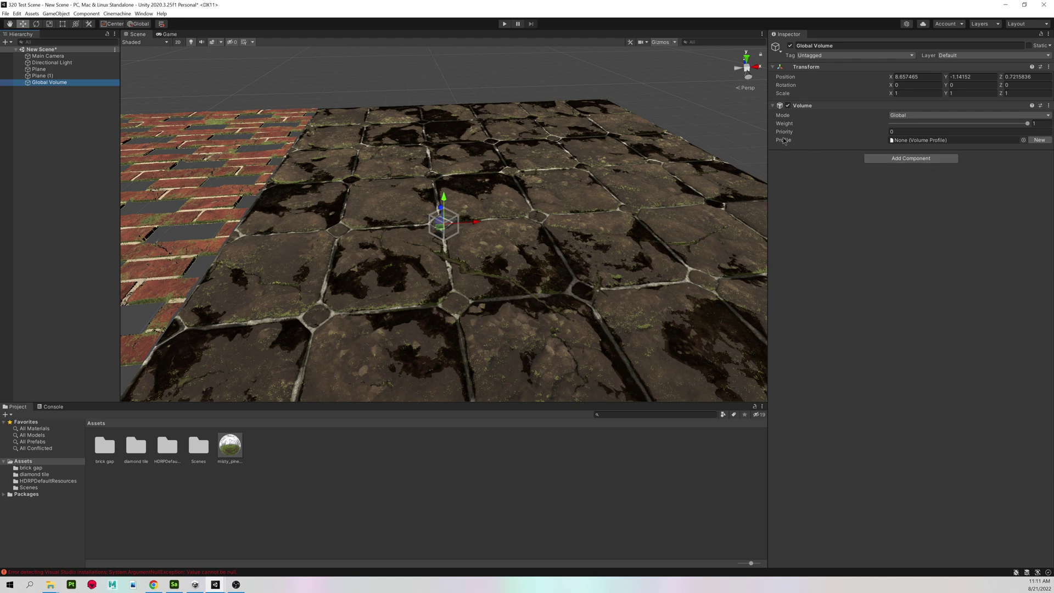
{"action": "left_click", "coordinate": [1031, 139]}
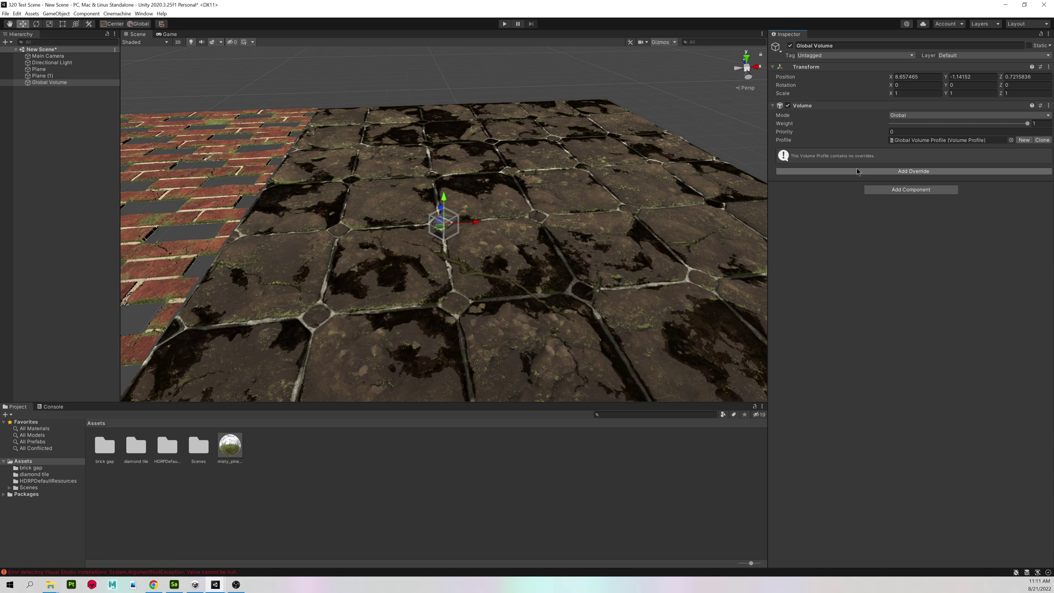
{"action": "left_click", "coordinate": [839, 171]}
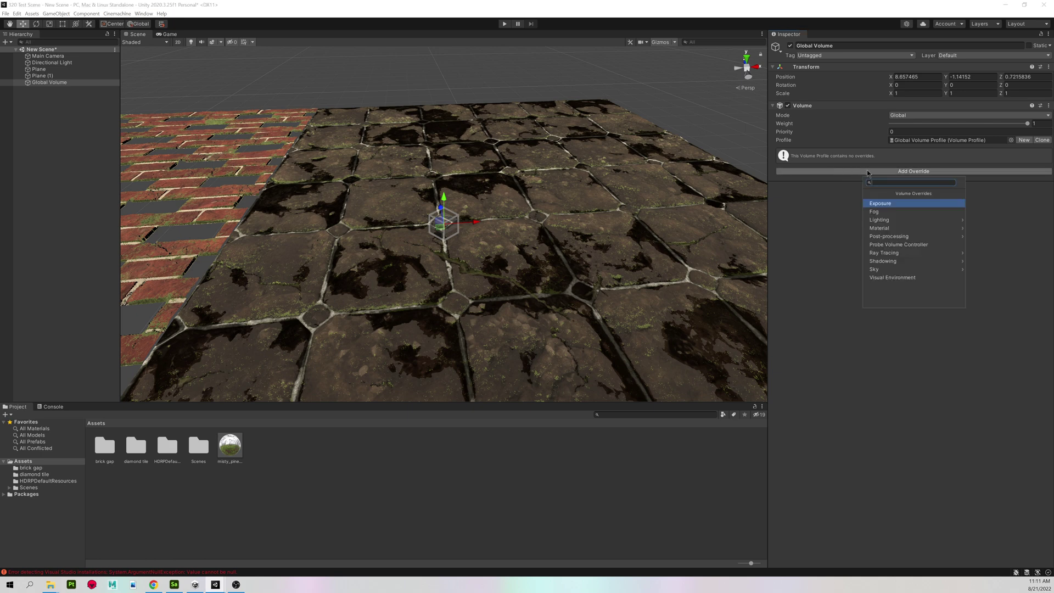
{"action": "left_click", "coordinate": [883, 269]}
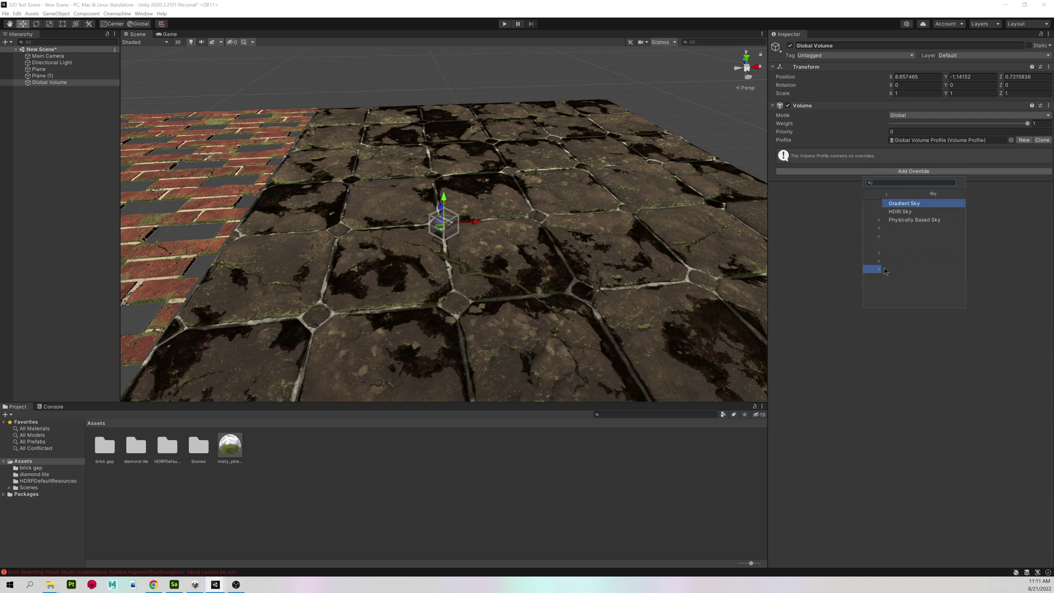
{"action": "left_click", "coordinate": [888, 212]}
{"action": "left_click", "coordinate": [905, 215]}
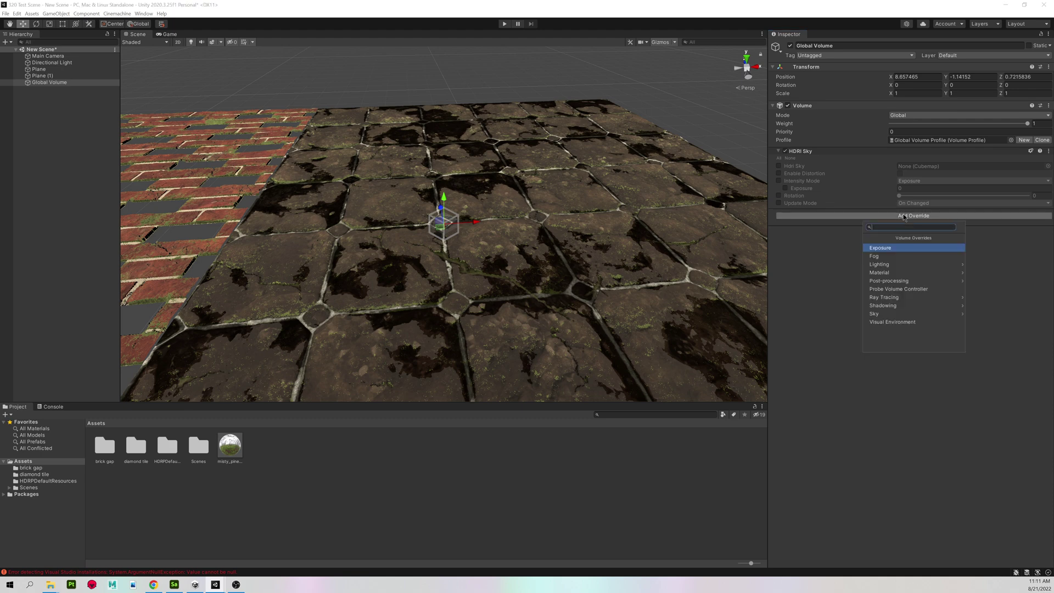
{"action": "left_click", "coordinate": [884, 323]}
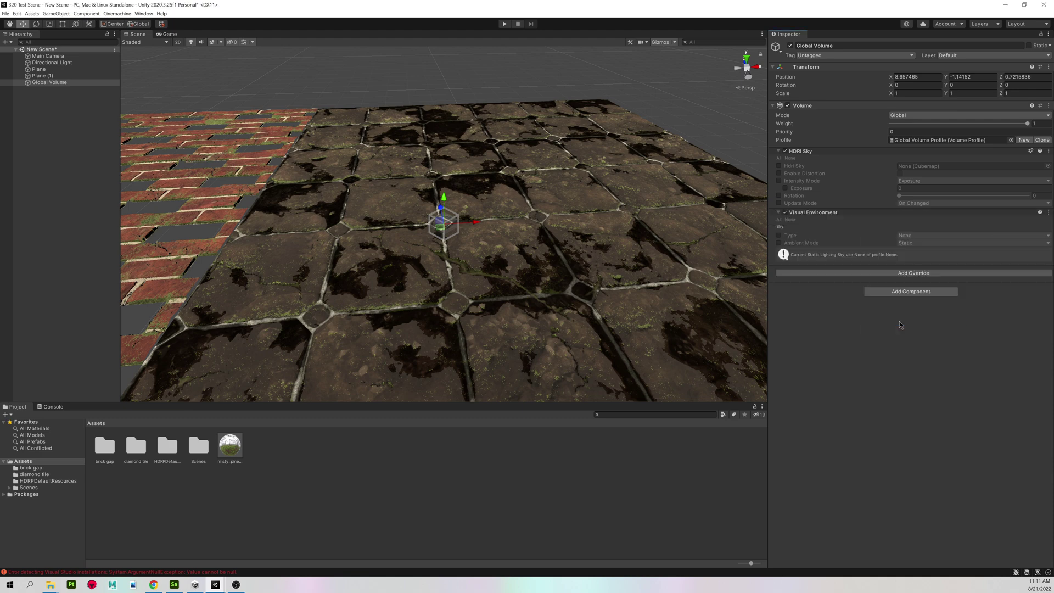
Enable the Visual Environment's sky type override and set it to HDRI Sky.
{"action": "left_click", "coordinate": [779, 236]}
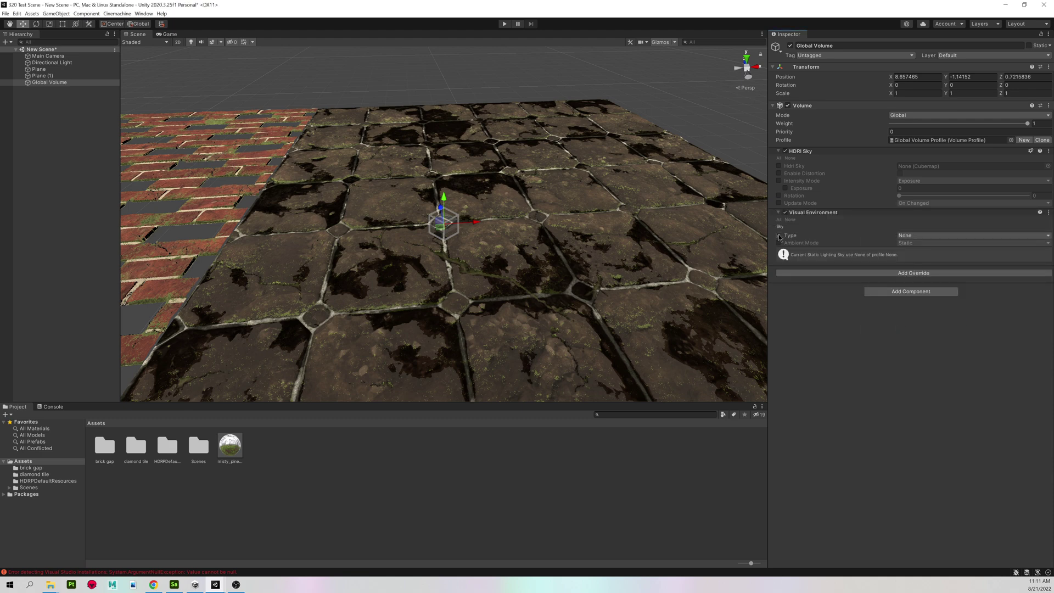
{"action": "left_click", "coordinate": [904, 236]}
{"action": "left_click", "coordinate": [930, 262]}
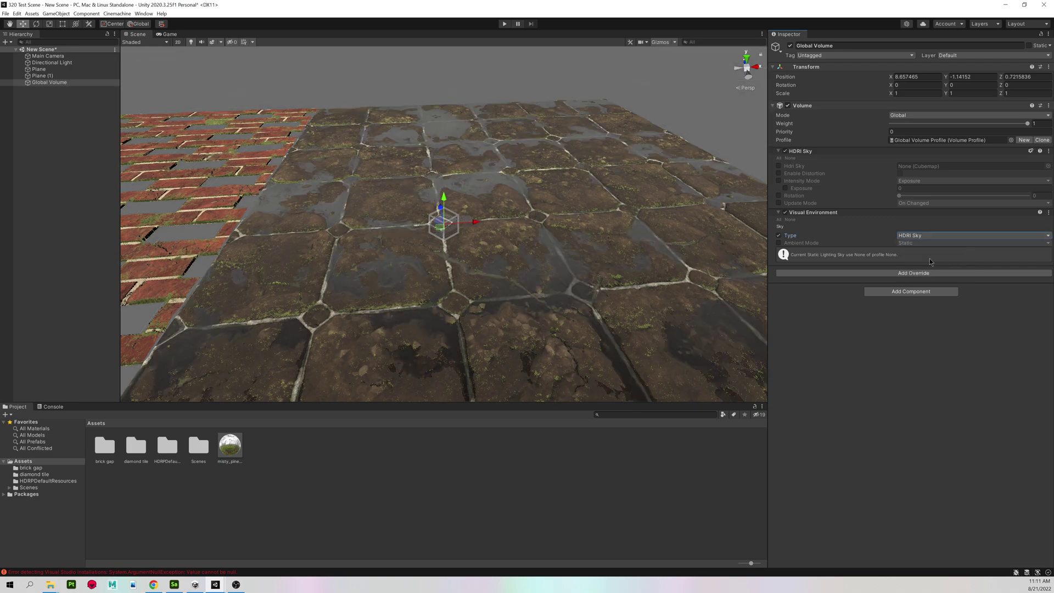
Enable the HDRI Sky override's cubemap setting and assign the misty_pines_4k texture to it.
{"action": "left_click_drag", "start_coordinate": [498, 133], "coordinate": [532, 171], "text": "alt"}
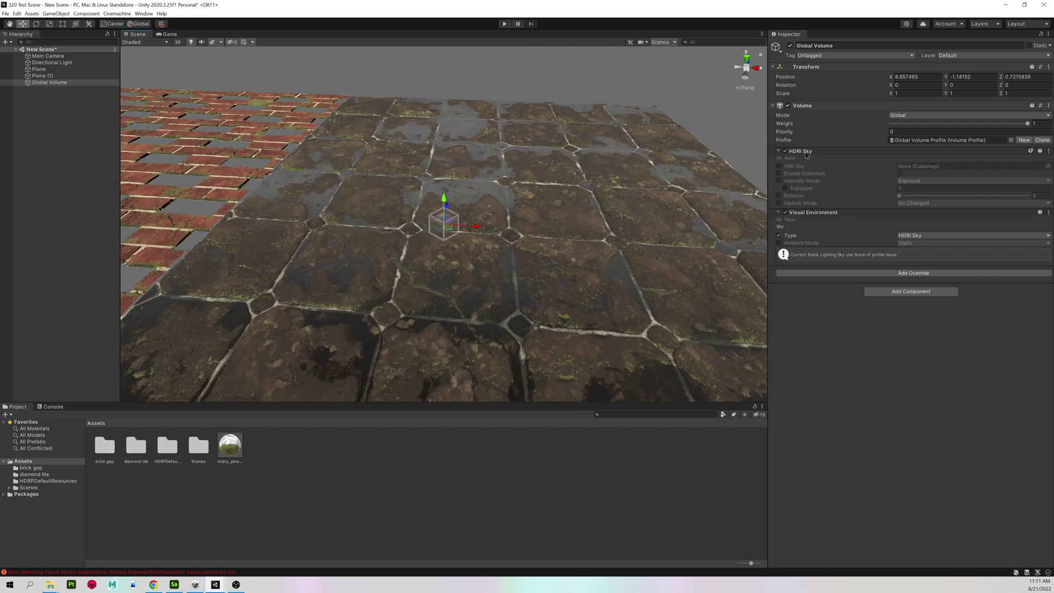
{"action": "left_click", "coordinate": [778, 166]}
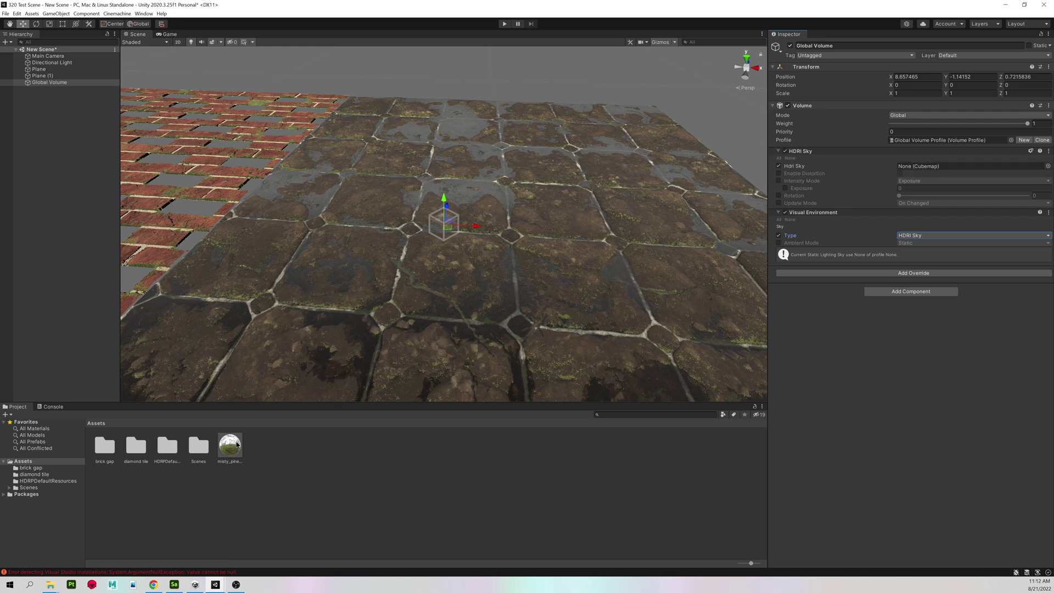
{"action": "left_click_drag", "start_coordinate": [233, 445], "coordinate": [940, 168]}
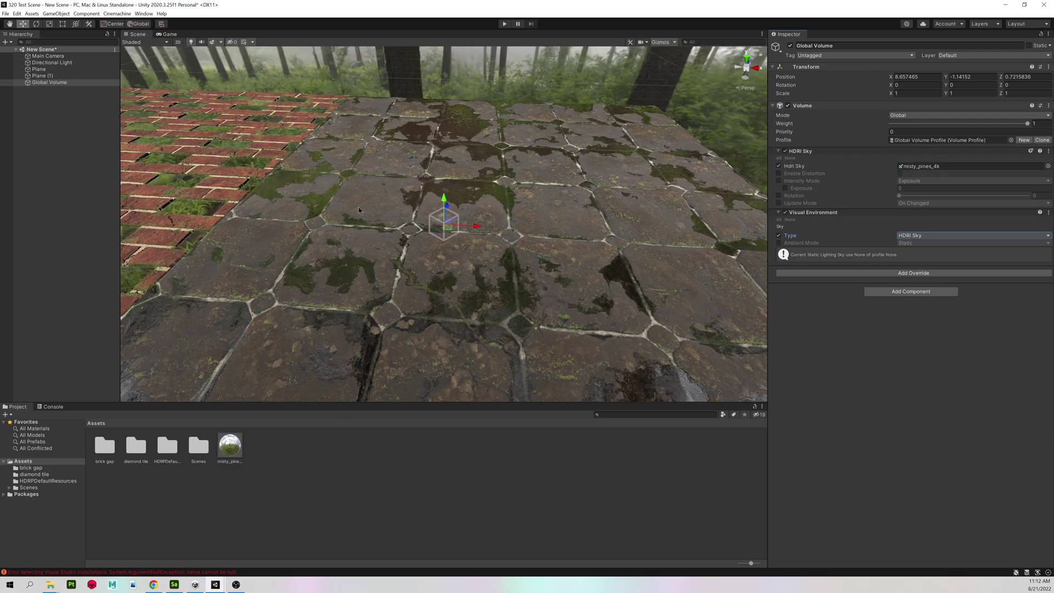
Examine the brick and diamond tile planes under the forest sky lighting, both up close and from a distance.
{"action": "left_click_drag", "start_coordinate": [358, 206], "coordinate": [469, 198], "text": "alt"}
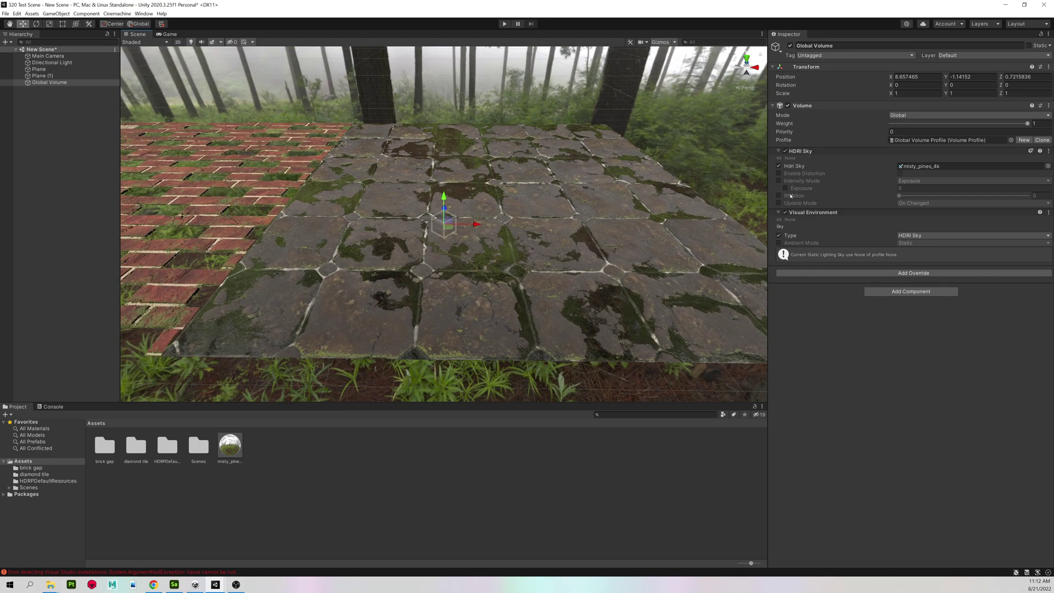
{"action": "left_click_drag", "start_coordinate": [327, 182], "coordinate": [373, 172], "text": "alt"}
{"action": "left_click", "coordinate": [51, 97]}
{"action": "middle_click_drag", "start_coordinate": [548, 213], "coordinate": [496, 185]}
{"action": "right_click_drag", "start_coordinate": [496, 185], "coordinate": [516, 184], "text": "alt"}
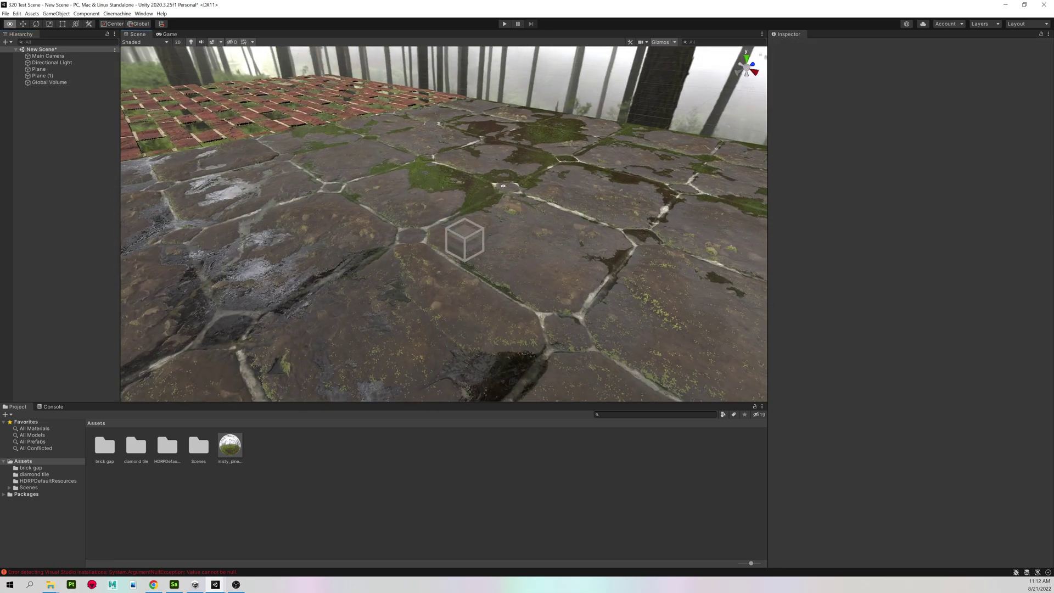
{"action": "left_click_drag", "start_coordinate": [507, 187], "coordinate": [587, 219], "text": "alt"}
{"action": "right_click_drag", "start_coordinate": [587, 219], "coordinate": [331, 190], "text": "alt"}
{"action": "middle_click_drag", "start_coordinate": [330, 189], "coordinate": [424, 167], "text": "alt"}
{"action": "left_click_drag", "start_coordinate": [423, 168], "coordinate": [423, 158], "text": "alt"}
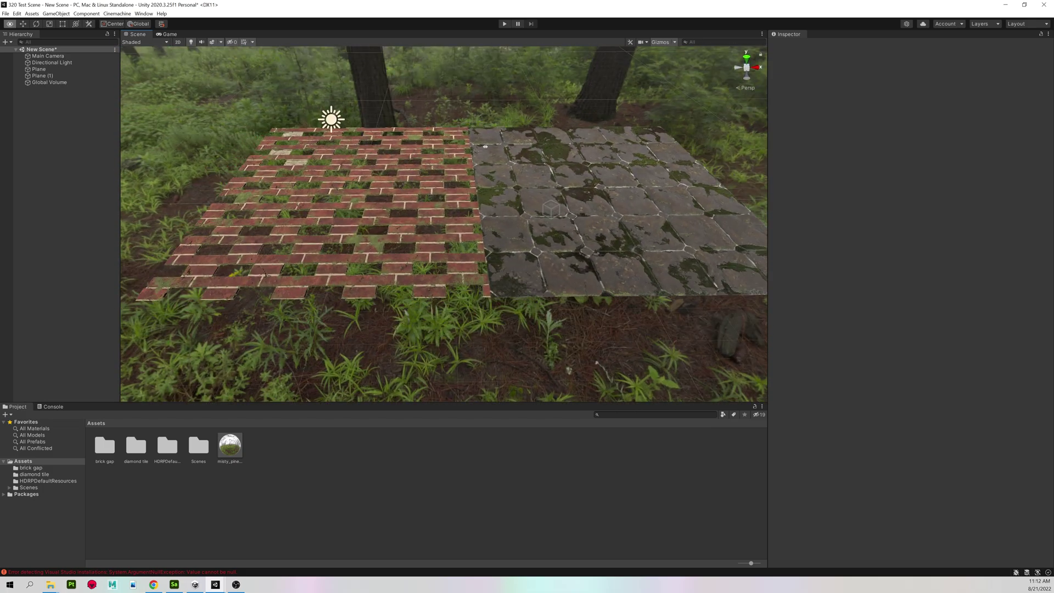
Widen the scene viewport and frame both planes against the forest backdrop.
{"action": "left_click_drag", "start_coordinate": [768, 112], "coordinate": [879, 113]}
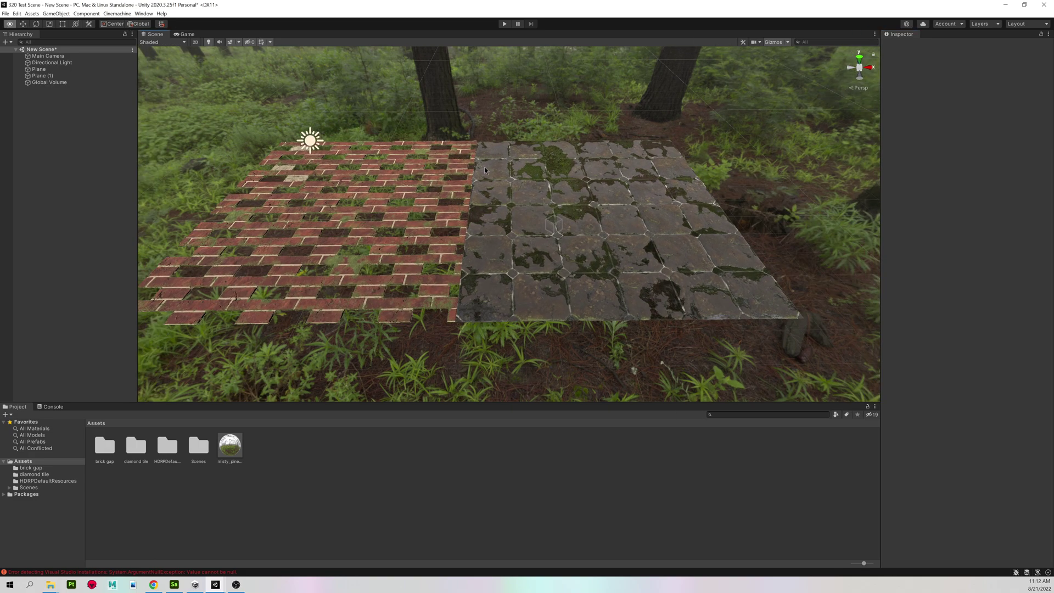
{"action": "middle_click_drag", "start_coordinate": [339, 204], "coordinate": [368, 181]}
{"action": "left_click_drag", "start_coordinate": [368, 182], "coordinate": [267, 167], "text": "alt"}
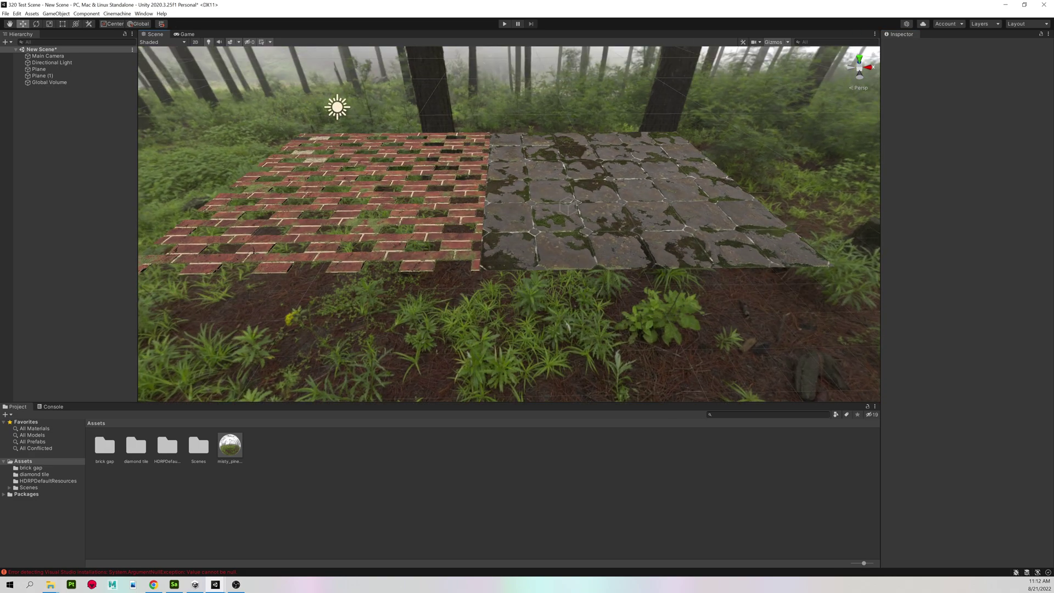